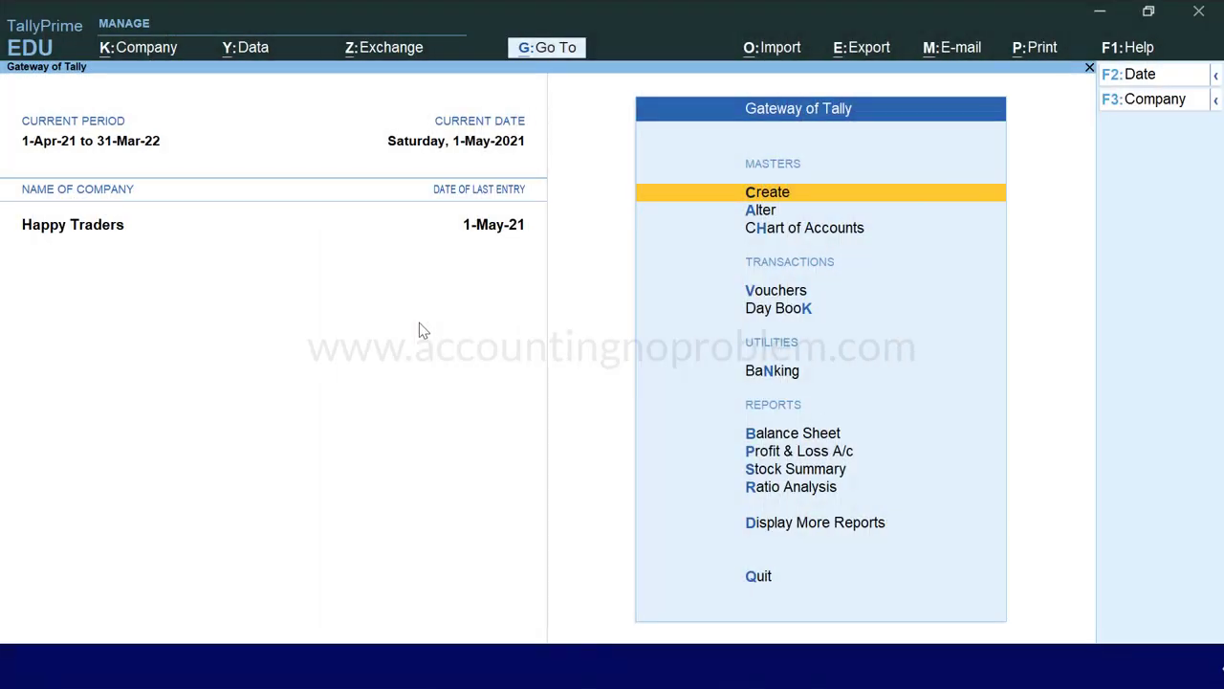
# Start a purchase voucher and set its date to 2-5-2021.
pyautogui.press('v')
pyautogui.press('F9')
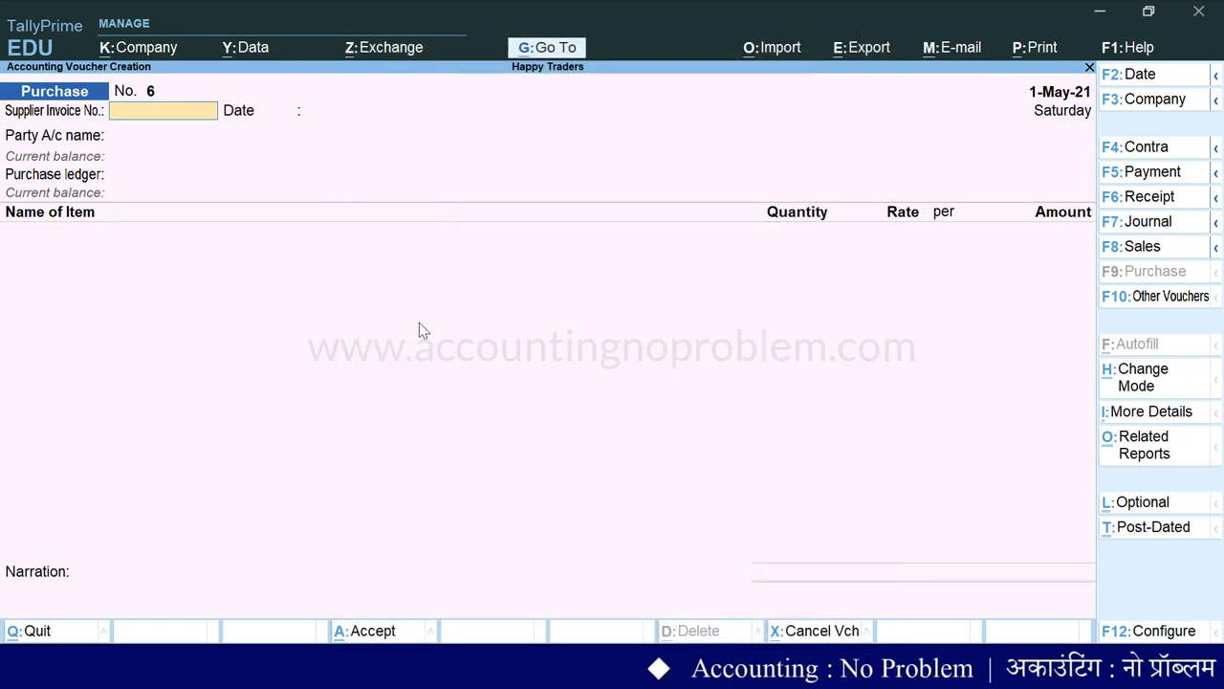
pyautogui.press('F2')
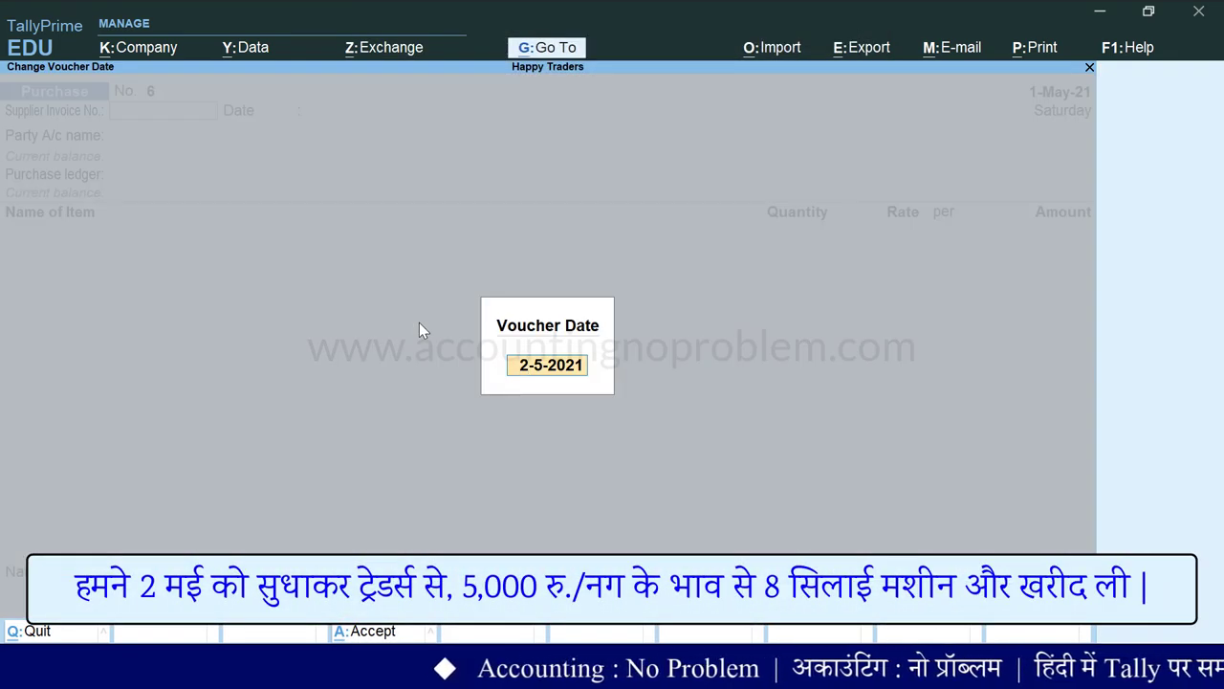
pyautogui.press('Return')
# Enter supplier invoice number 5 with the invoice date 2-May-21 in the purchase voucher.
pyautogui.write('5')
pyautogui.press('Return')
pyautogui.write('2.5')
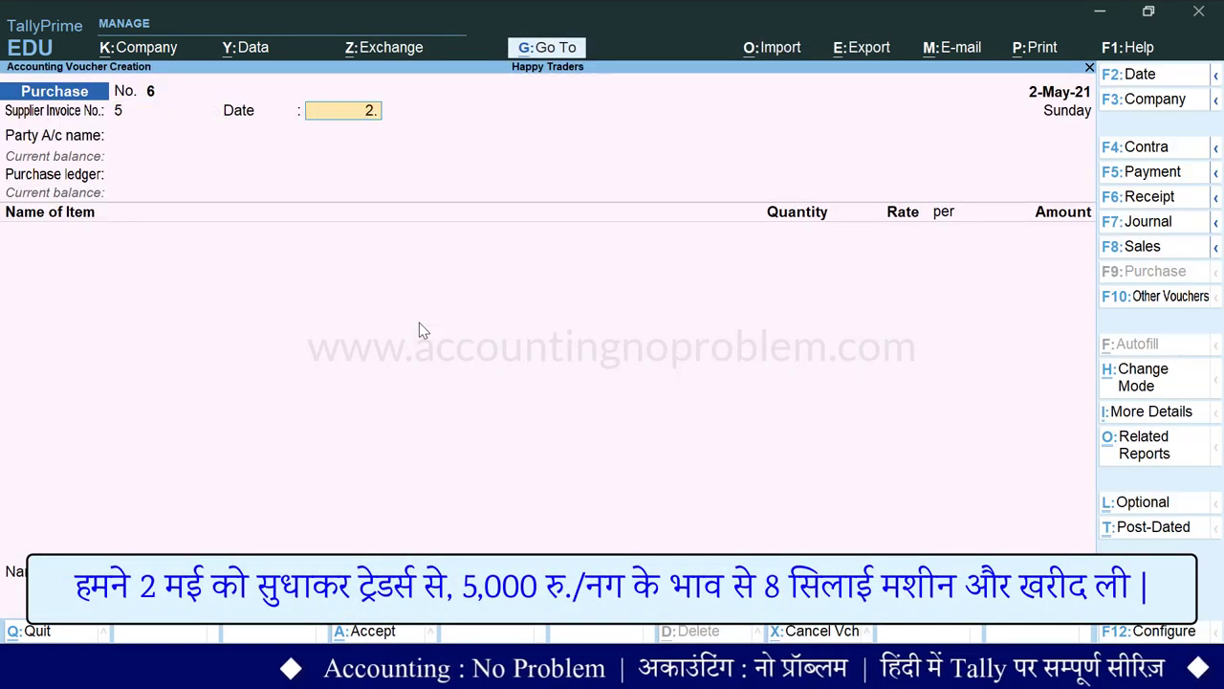
pyautogui.press('Return')
# Choose Sudhakar Traders as the purchase party, leaving the receipt details blank and accepting the default party details.
pyautogui.press('Down')
pyautogui.press('Down')
pyautogui.press('Down')
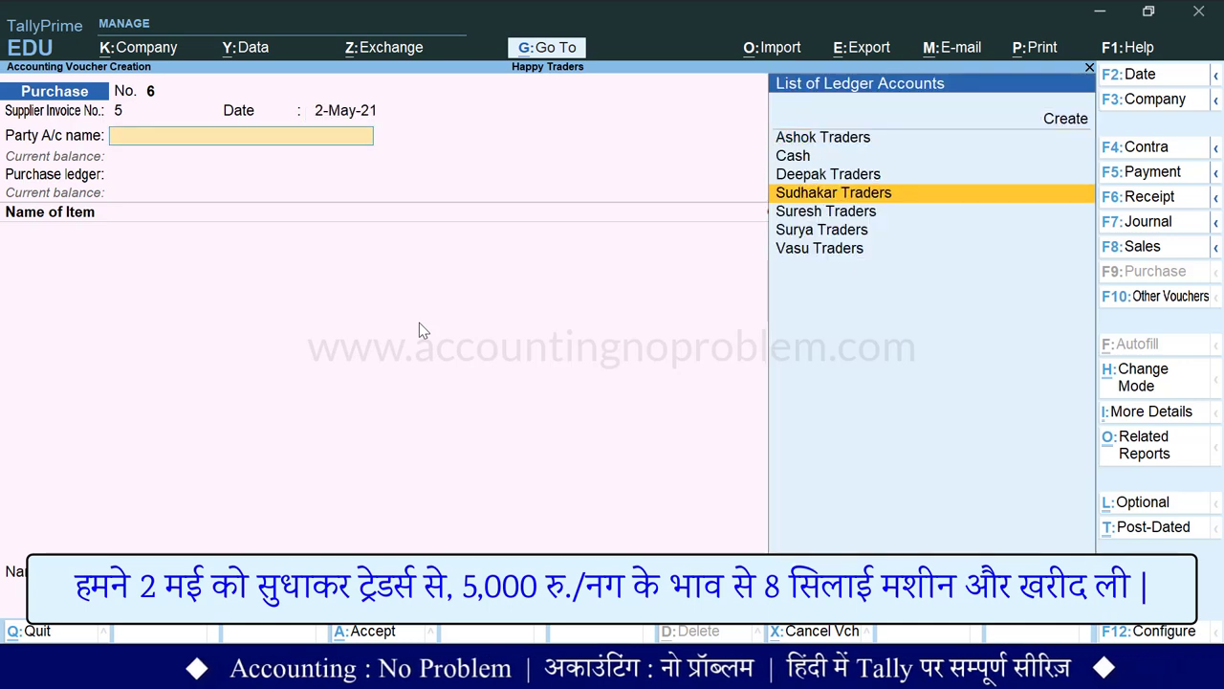
pyautogui.press('Return')
pyautogui.press('Return')
pyautogui.press('Return')
pyautogui.press('Return')
pyautogui.press('Return')
pyautogui.press('Return')
pyautogui.press('Return')
pyautogui.press('Return')
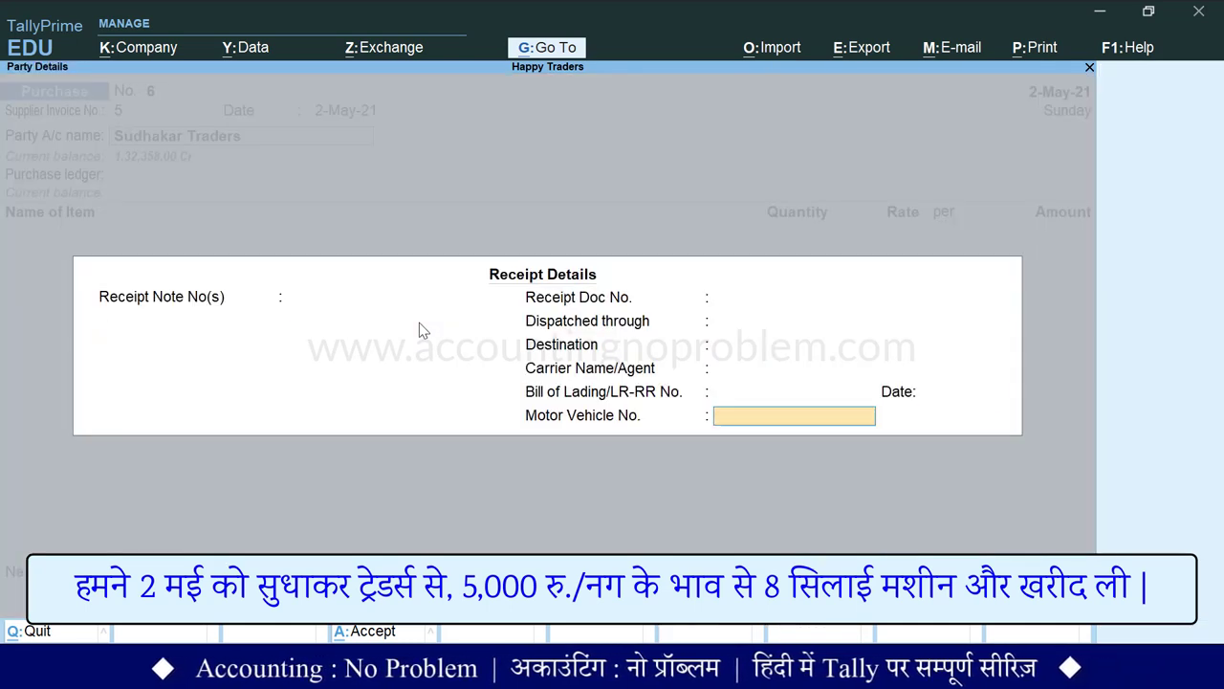
pyautogui.press('Return')
pyautogui.press('Return')
pyautogui.press('Return')
pyautogui.press('Return')
pyautogui.press('Return')
pyautogui.press('Return')
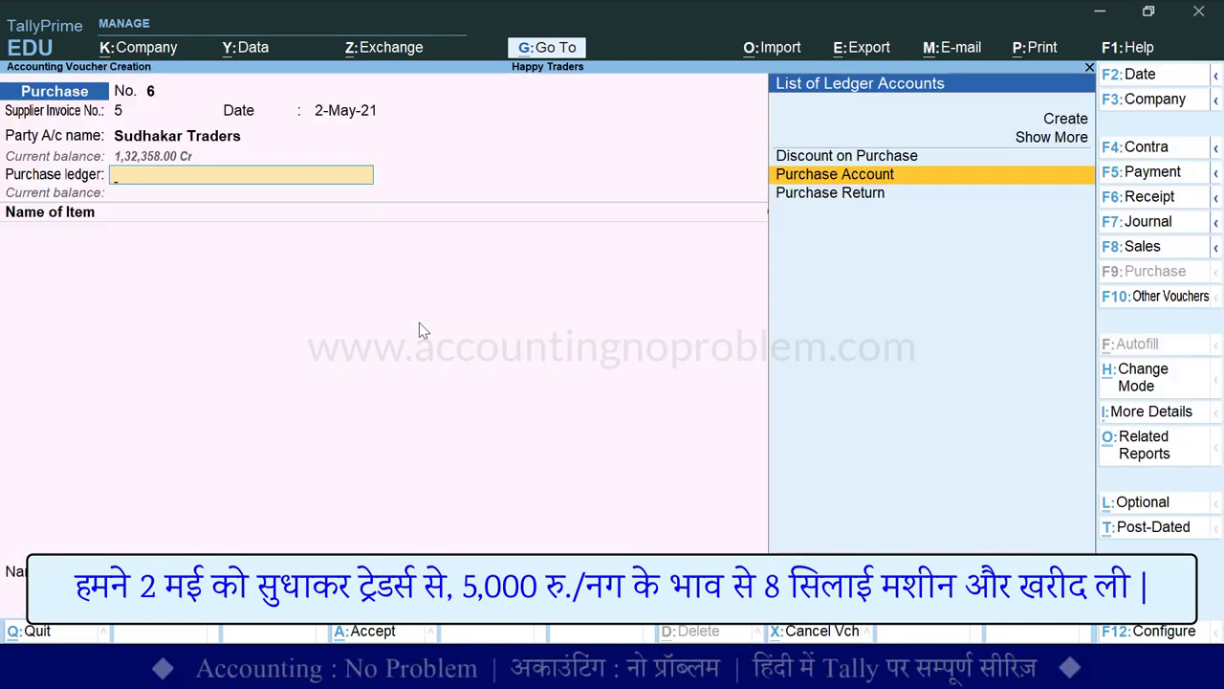
# Use Purchase Account as the purchase ledger and enter 8 Nos of Sewing Machine at a rate of 5,000.
pyautogui.press('Return')
pyautogui.write('S')
pyautogui.press('Return')
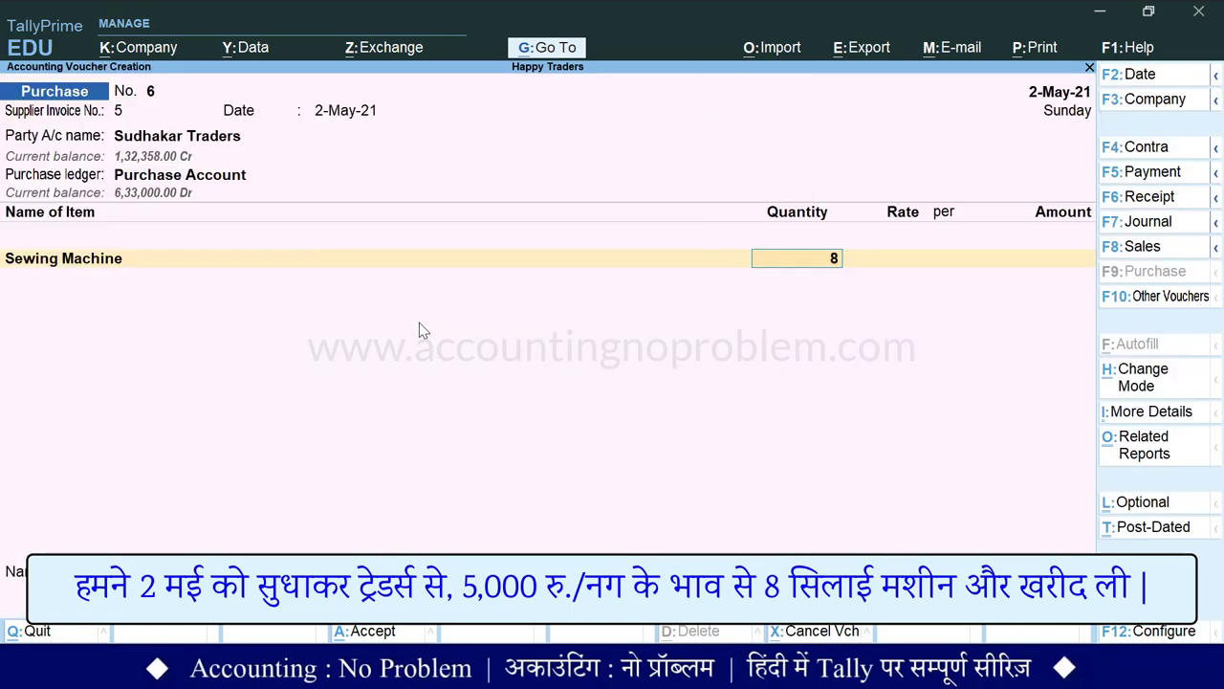
pyautogui.press('Return')
pyautogui.press('Return')
pyautogui.press('Return')
pyautogui.press('Return')
pyautogui.press('Return')
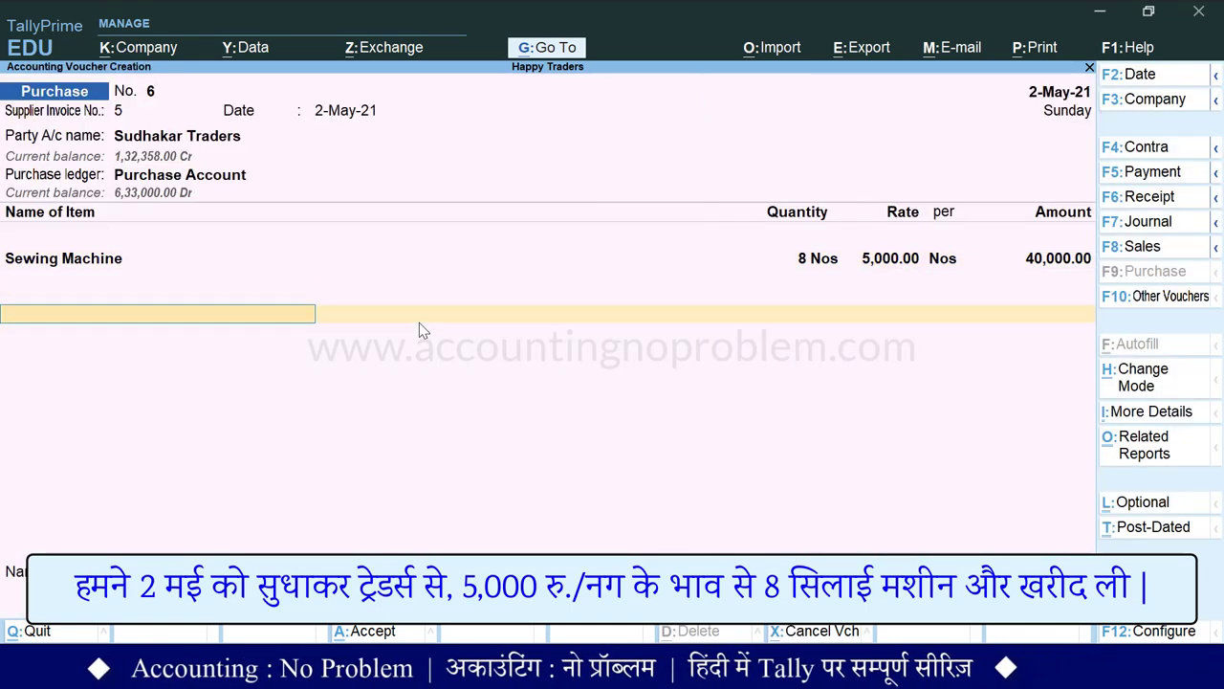
pyautogui.press('Return')
# Add the CGST and SGST tax ledgers below the sewing machine item, accepting their calculated amounts.
pyautogui.write('CGST')
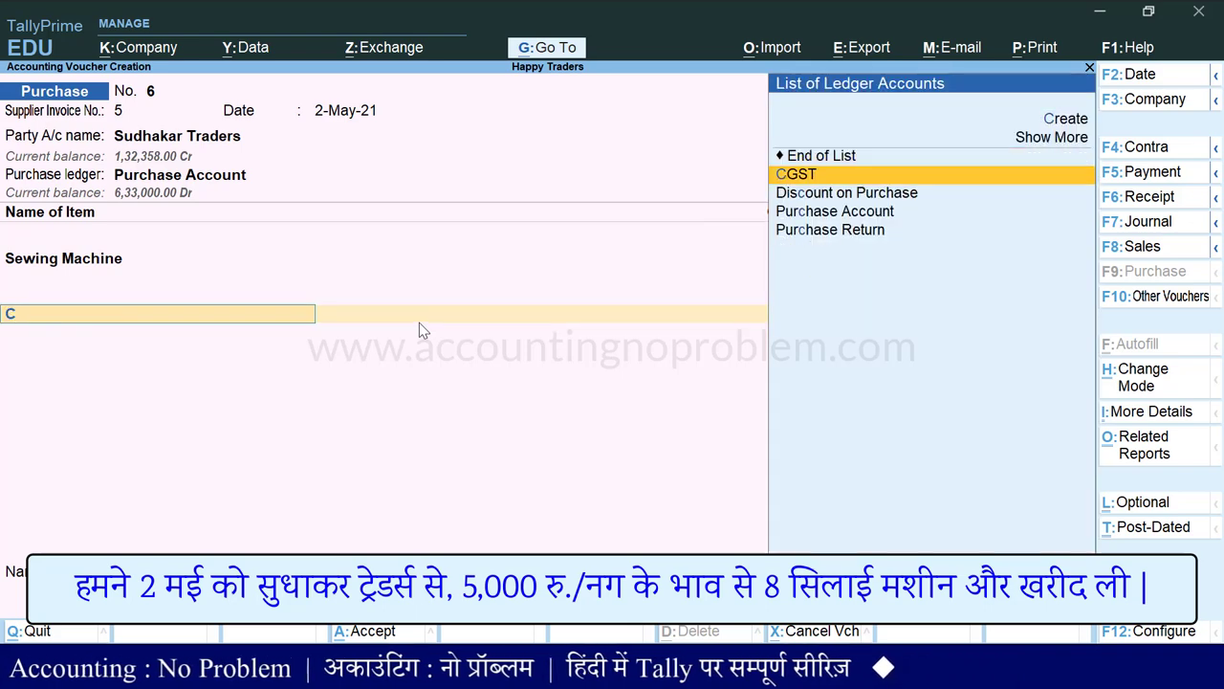
pyautogui.press('Return')
pyautogui.press('Return')
pyautogui.write('SGST')
pyautogui.press('Return')
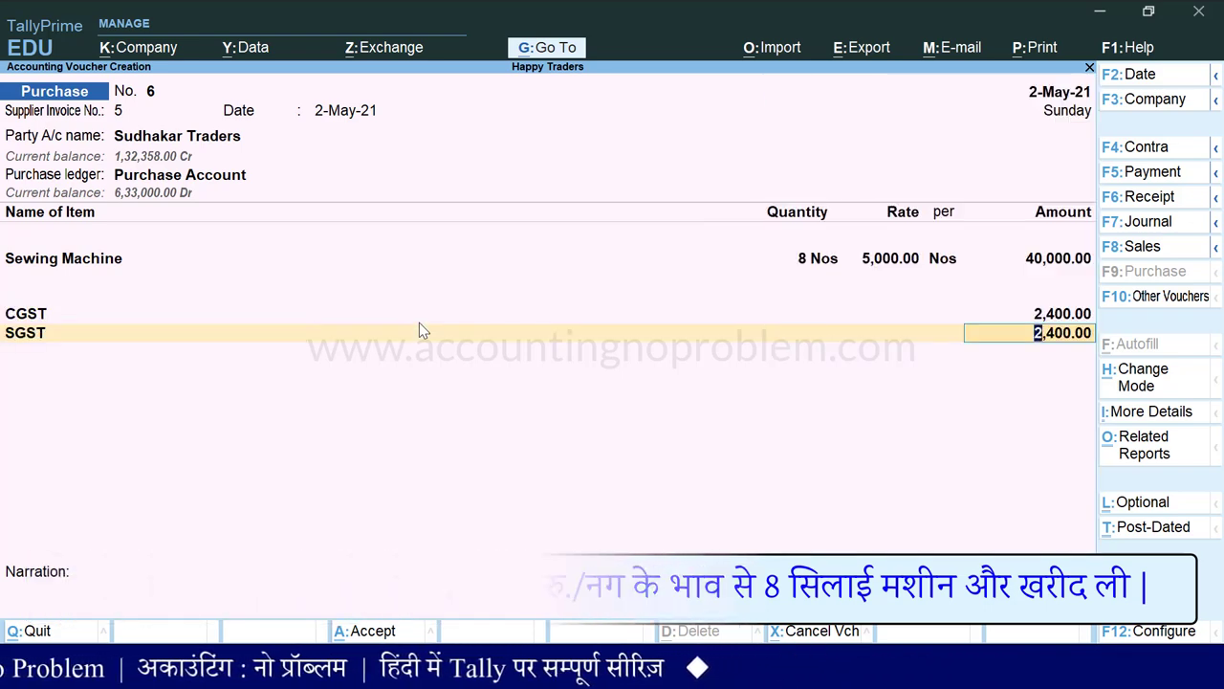
pyautogui.press('Return')
# Accept the remaining default entries and save the purchase voucher.
pyautogui.press('Return')
pyautogui.press('Return')
pyautogui.press('Return')
pyautogui.press('Return')
pyautogui.press('Return')
pyautogui.press('Return')
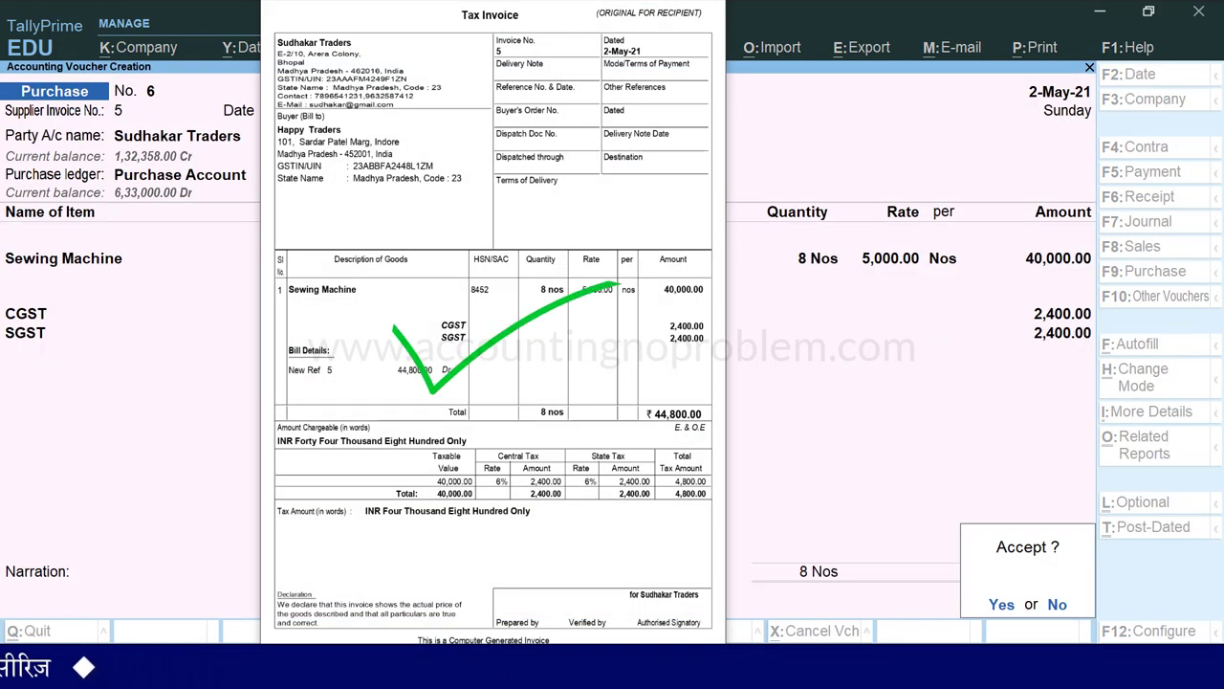
pyautogui.press('y')
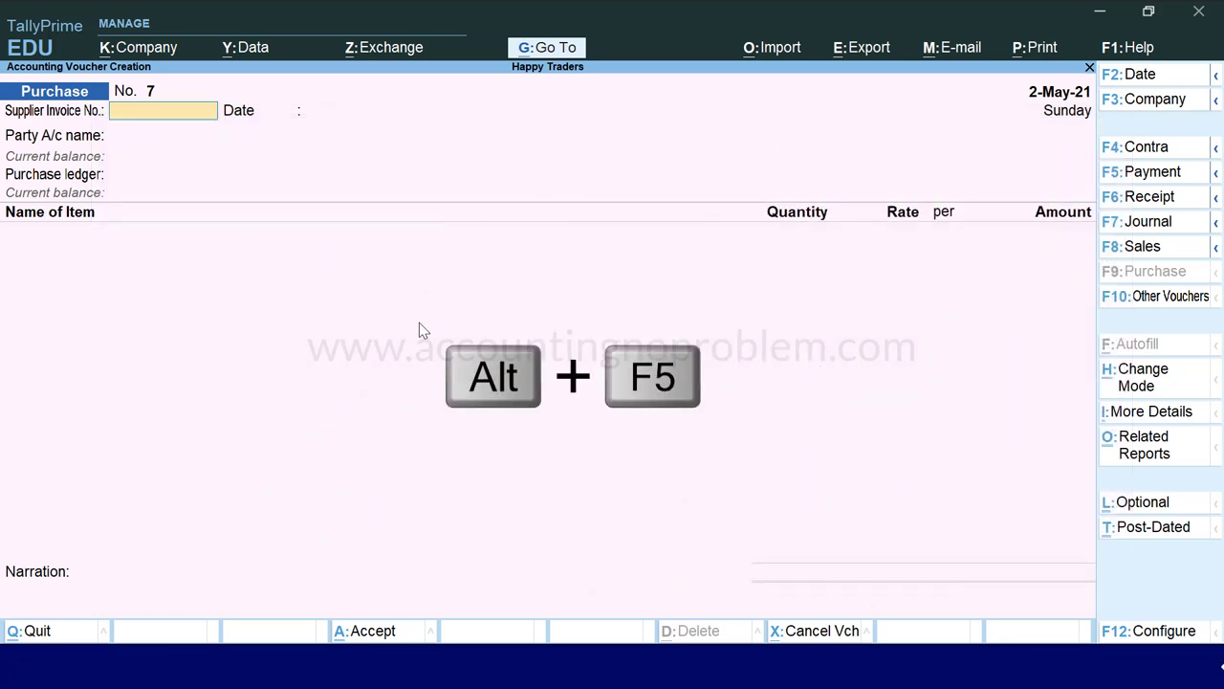
# Switch to a debit note voucher and set its date to 31.5.
pyautogui.hotkey('alt', 'F5')
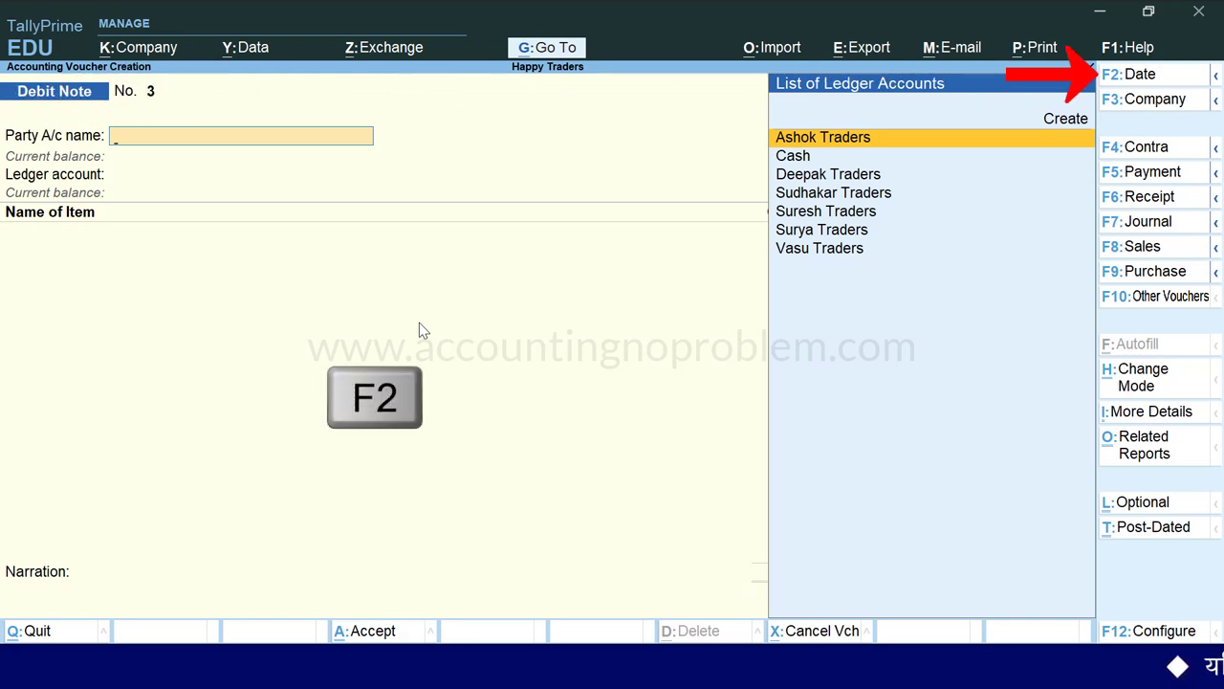
pyautogui.press('F2')
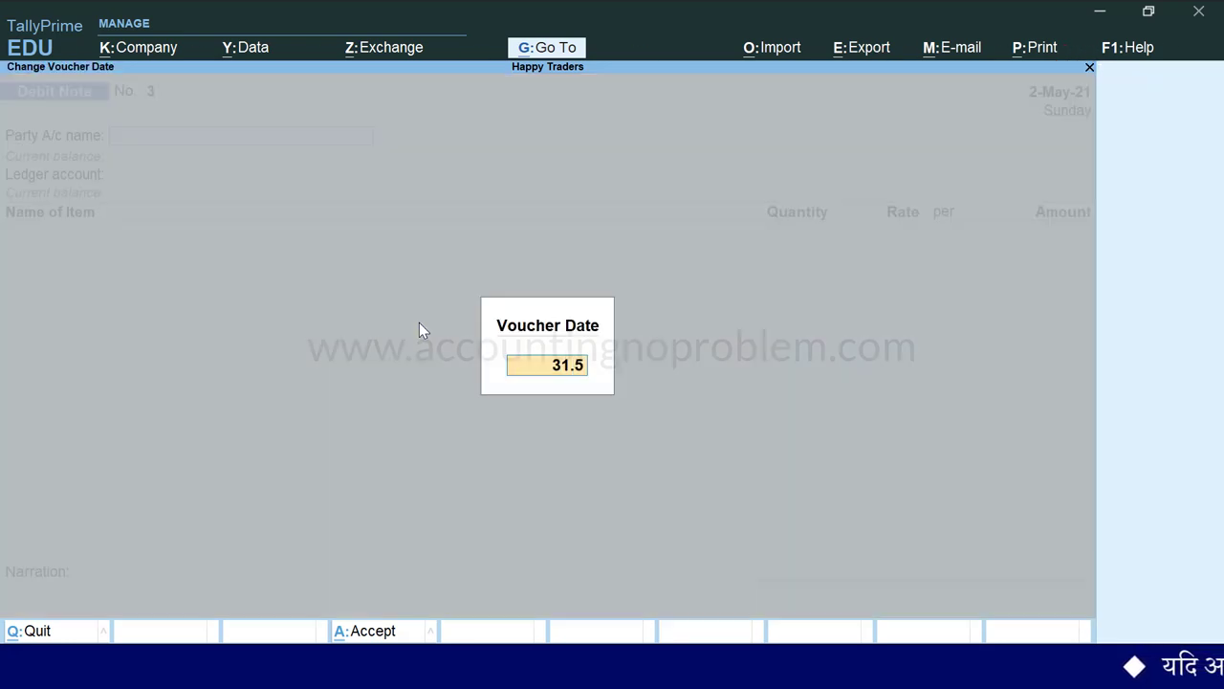
pyautogui.press('Return')
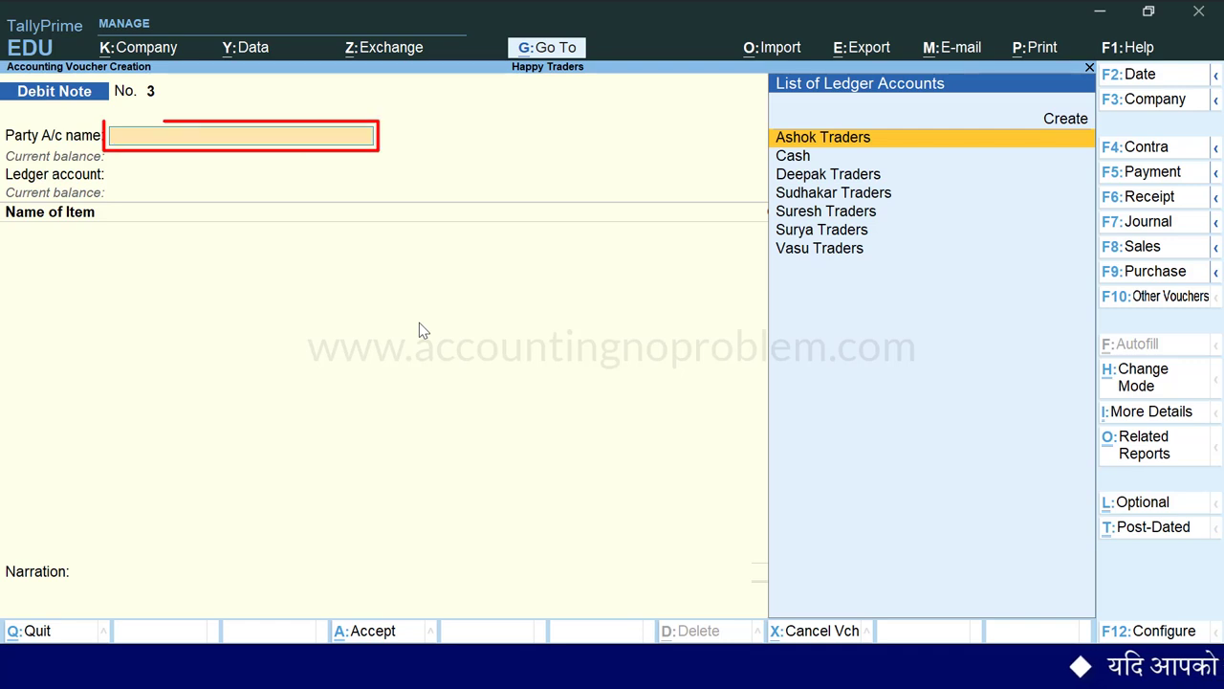
# Choose Sudhakar Traders as the debit note's party and leave the dispatch details blank.
pyautogui.write('S')
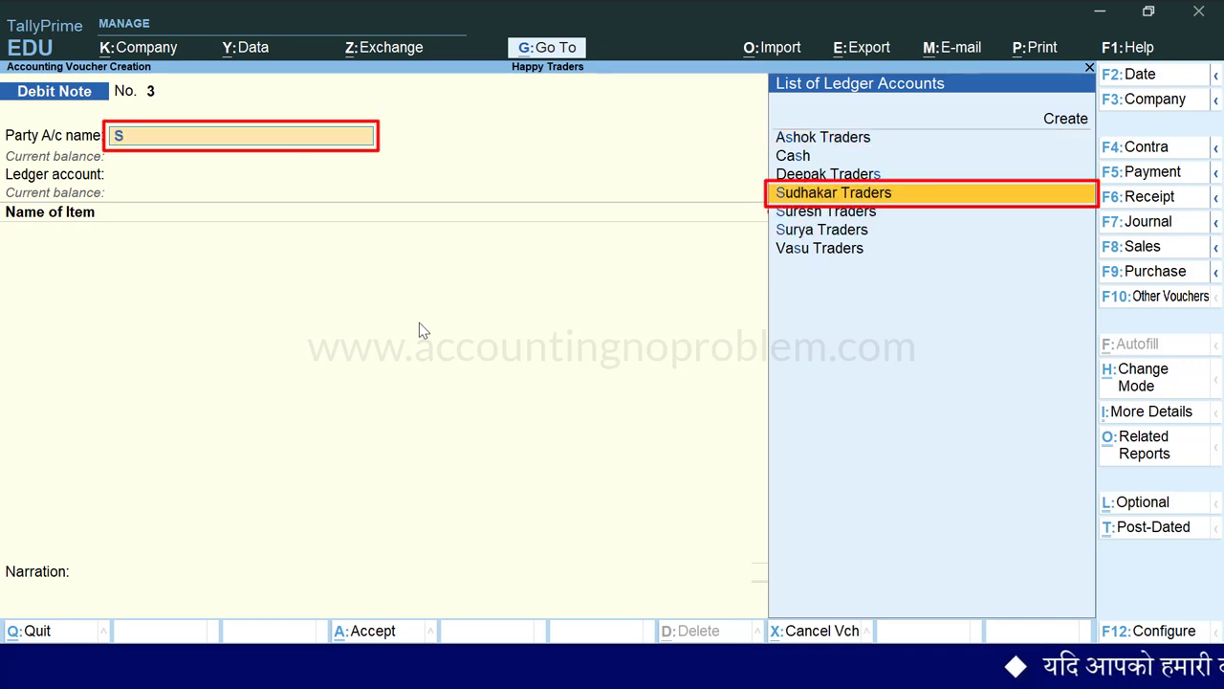
pyautogui.press('Return')
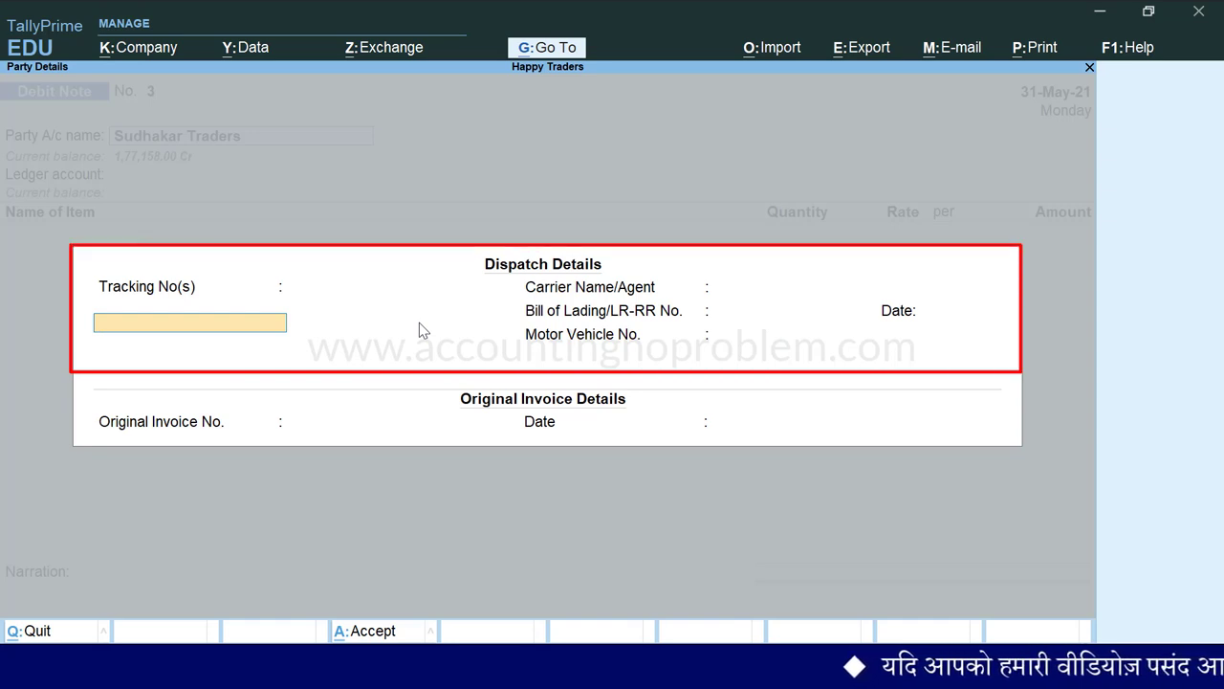
pyautogui.press('Return')
pyautogui.press('Return')
pyautogui.press('Return')
pyautogui.press('Return')
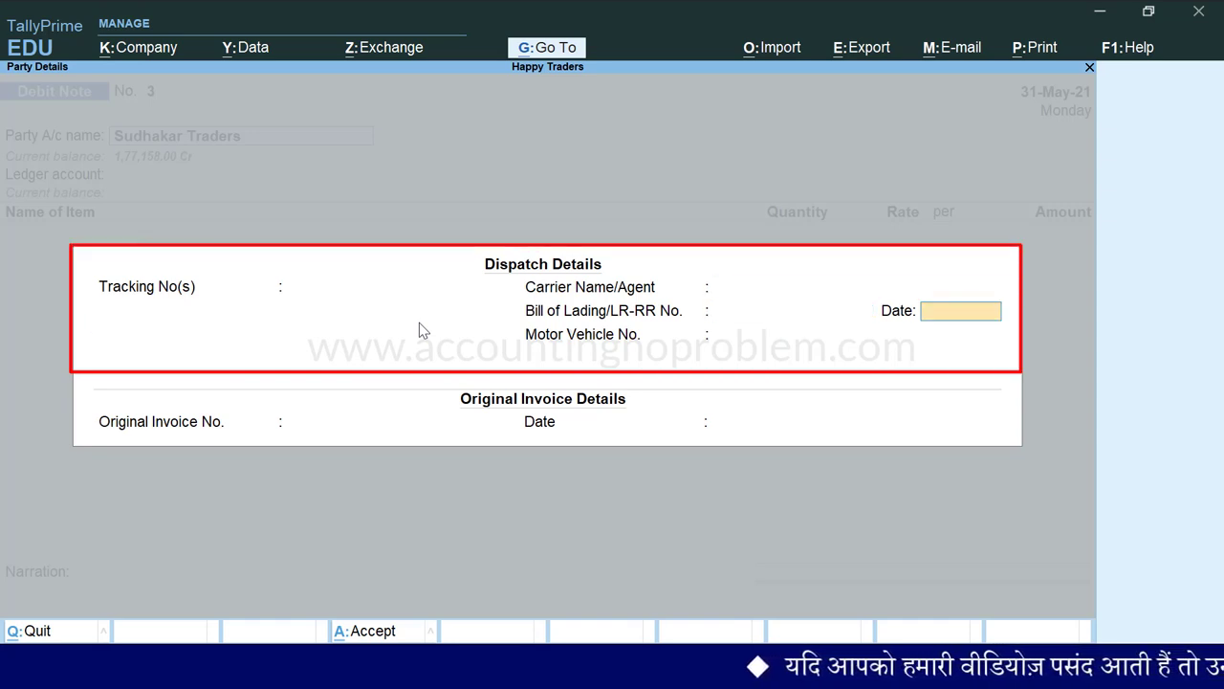
pyautogui.press('Return')
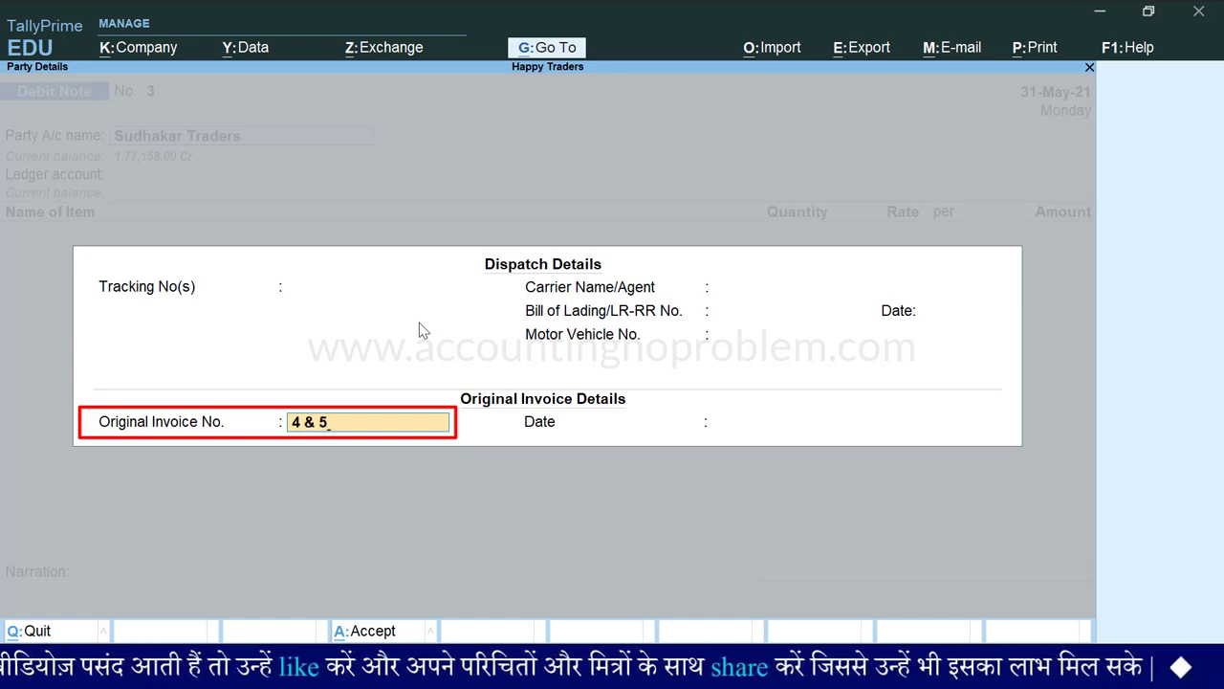
# Enter 4 & 5 as the original invoice number with the original invoice date, and accept the default party details.
pyautogui.press('Return')
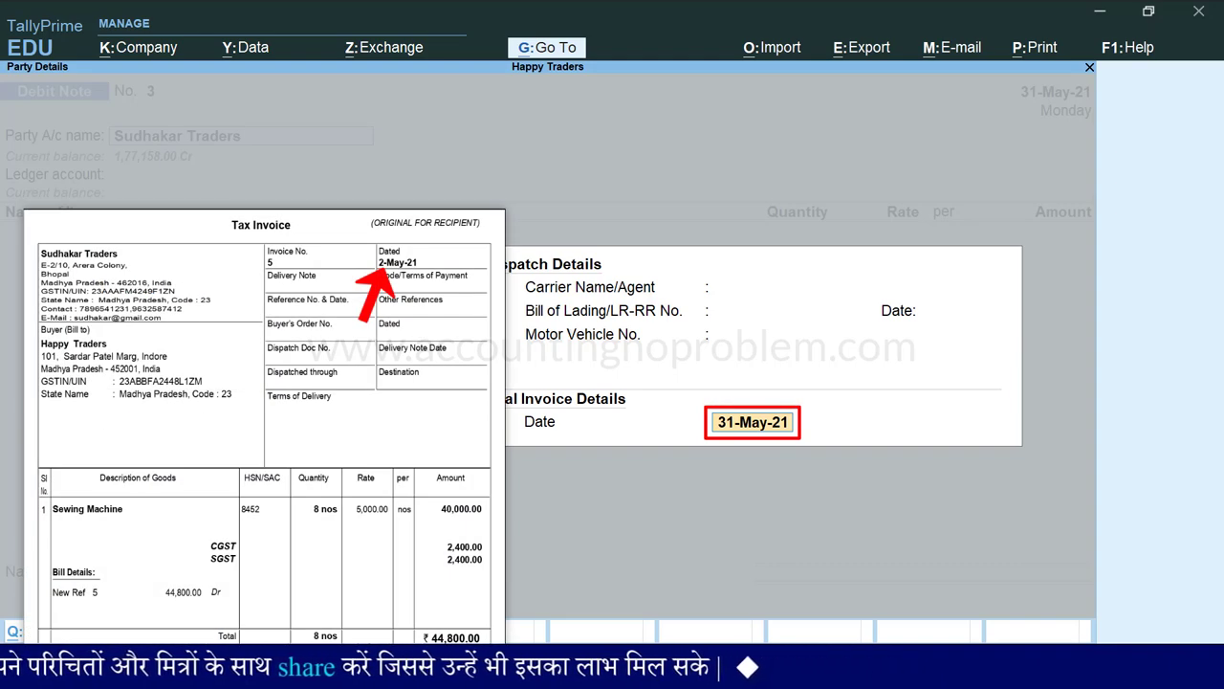
pyautogui.press('Return')
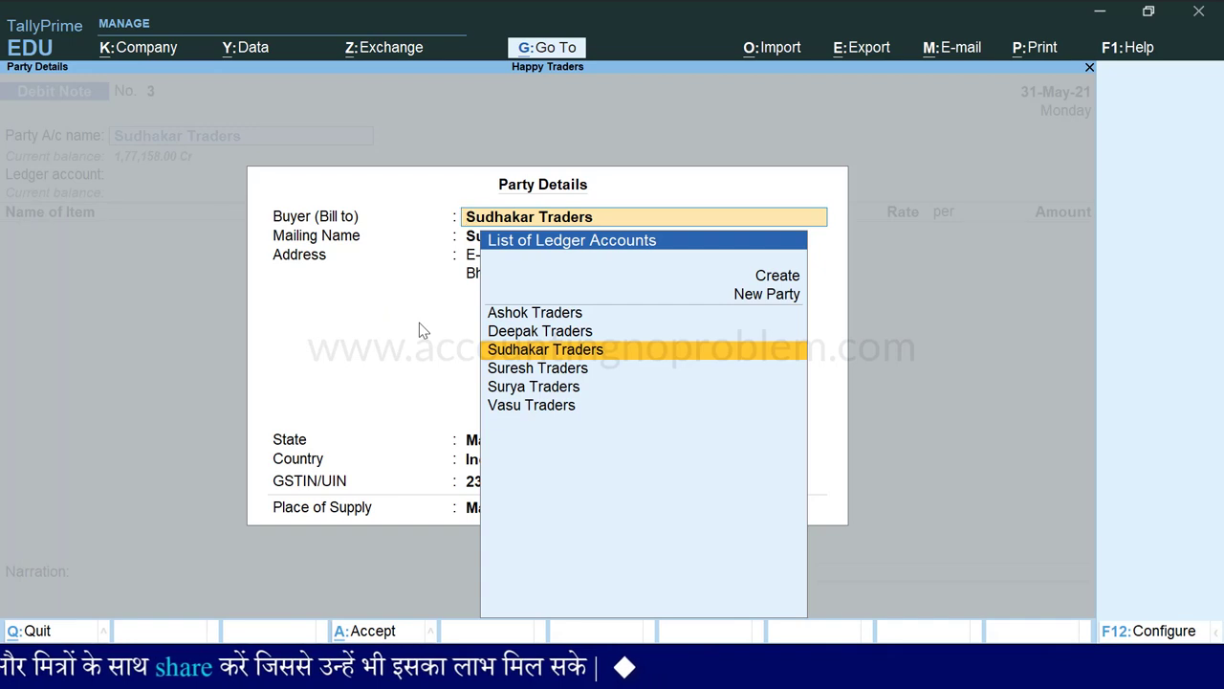
pyautogui.press('Return')
pyautogui.hotkey('ctrl', 'a')
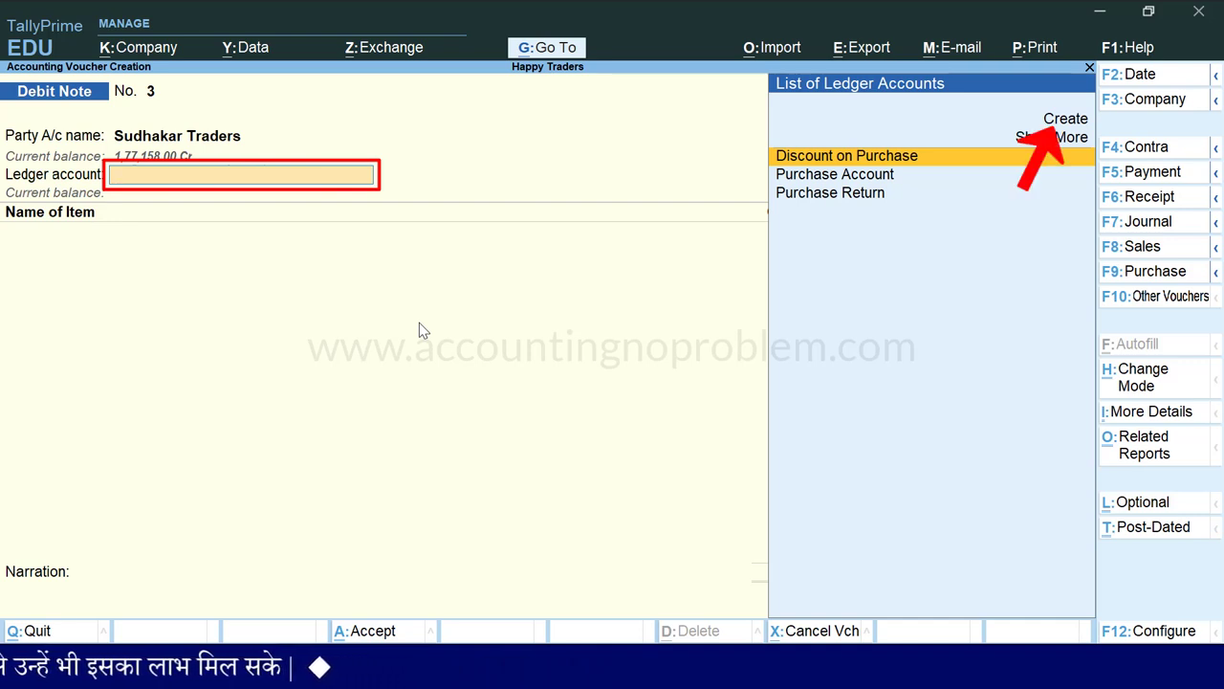
# Create a new ledger named Incentive on Purchase under Purchase Accounts from the debit note's ledger account field.
pyautogui.press('Up')
pyautogui.press('Up')
pyautogui.press('Return')
pyautogui.write('Incentive on Purchase')
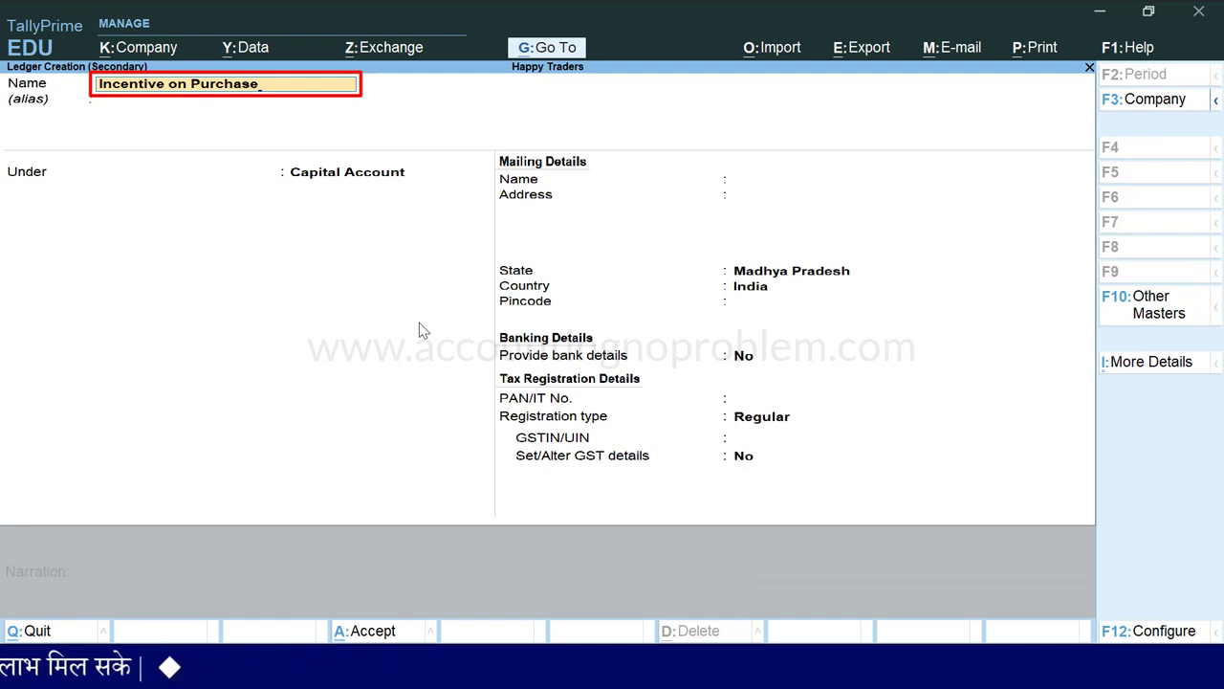
pyautogui.press('Return')
pyautogui.press('Return')
pyautogui.write('P')
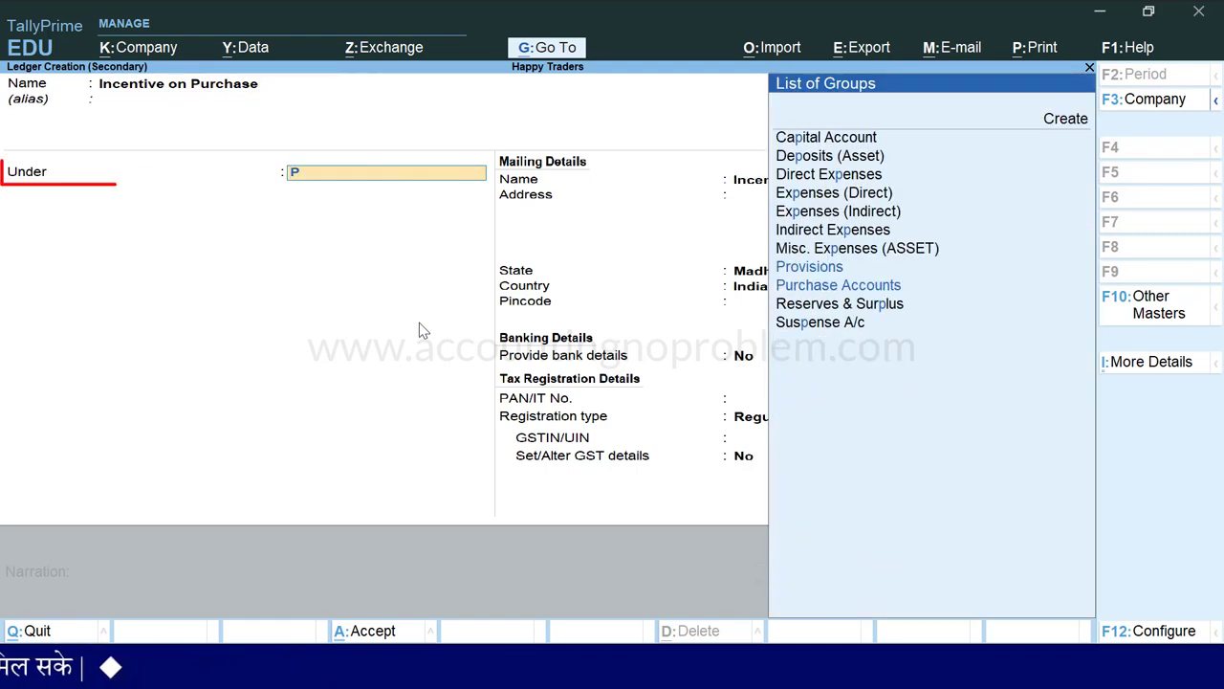
pyautogui.press('Down')
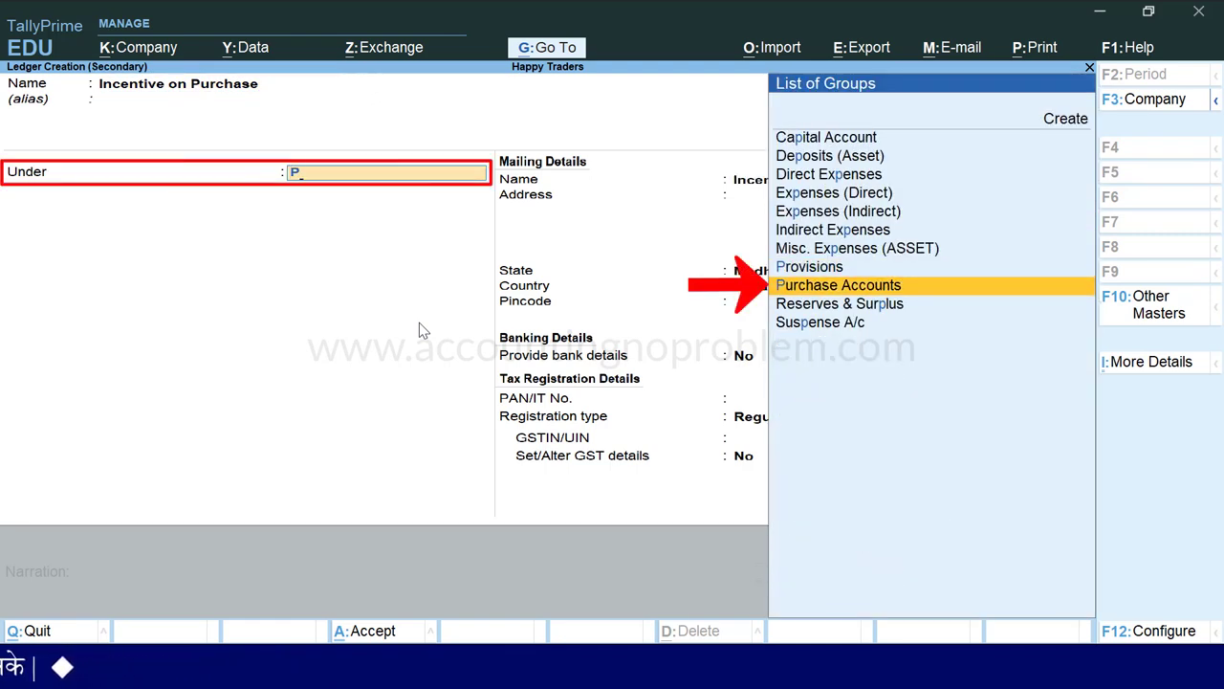
pyautogui.press('Return')
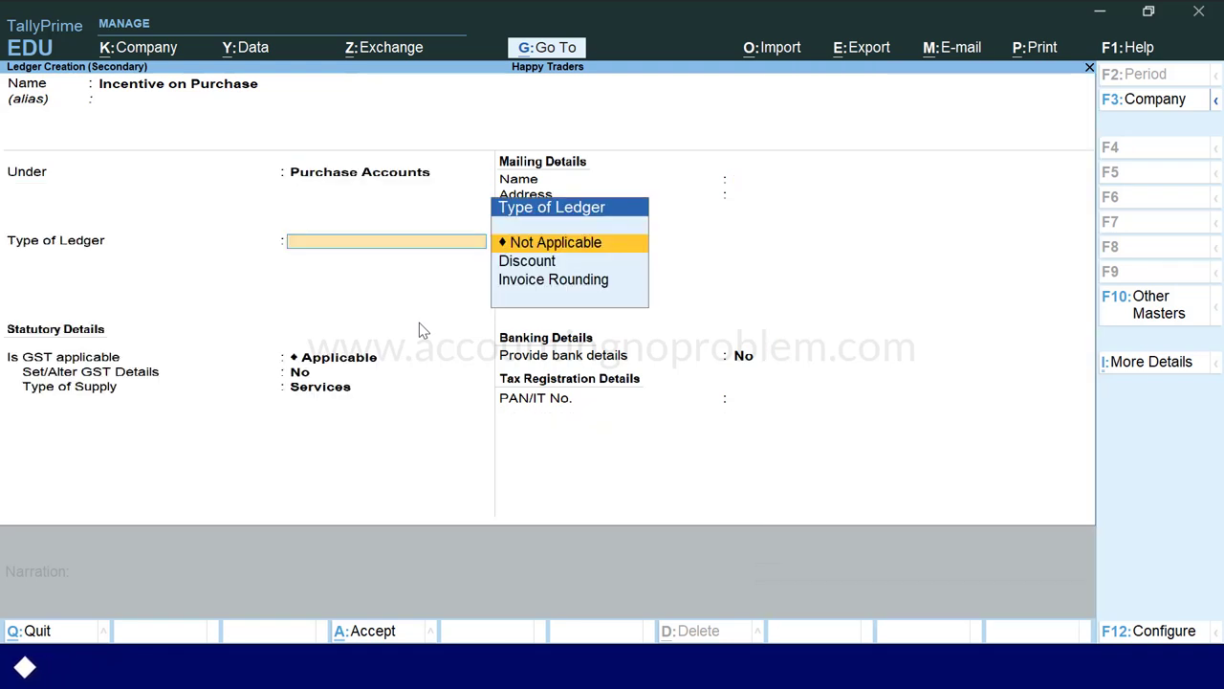
# Keep the ledger type Not Applicable and GST Applicable, set the type of supply to Goods, and save the ledger.
pyautogui.press('Return')
pyautogui.press('Return')
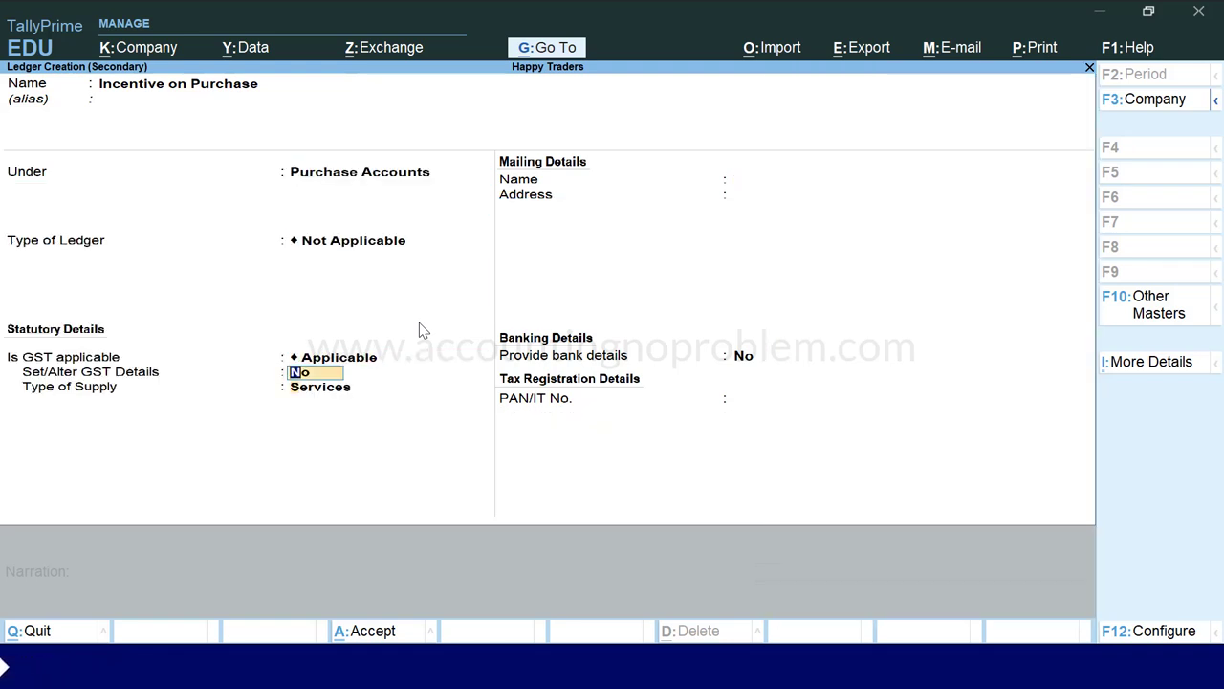
pyautogui.press('Return')
pyautogui.press('Up')
pyautogui.press('Return')
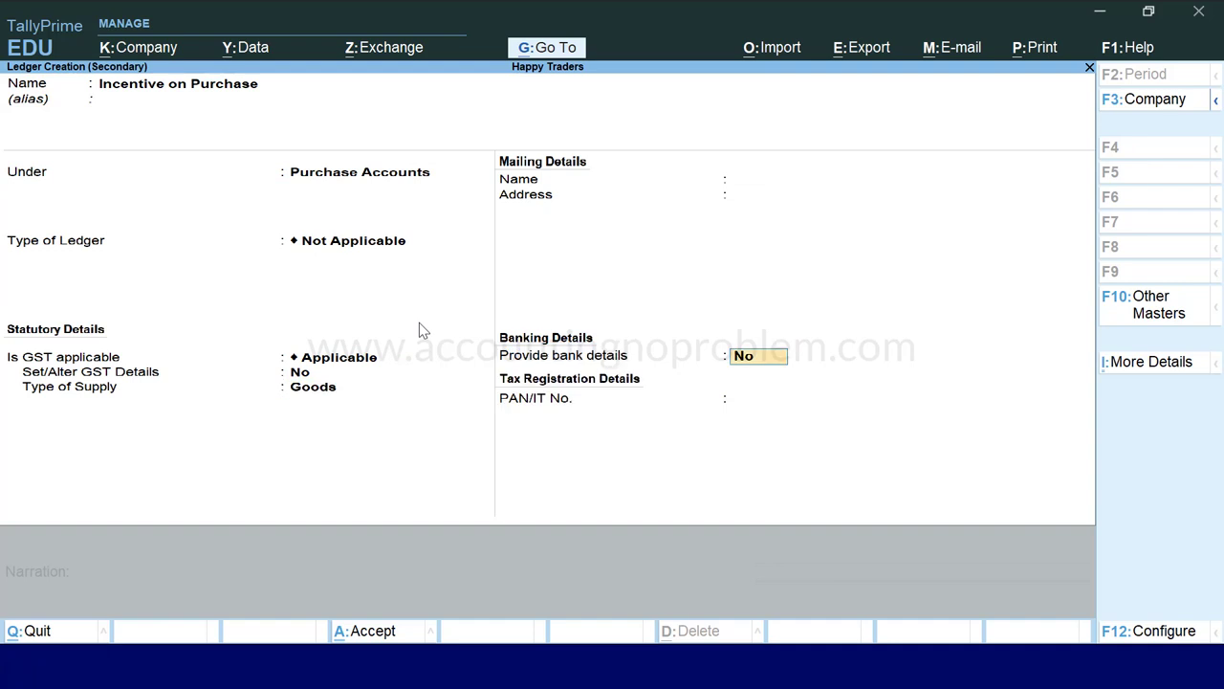
pyautogui.hotkey('ctrl', 'a')
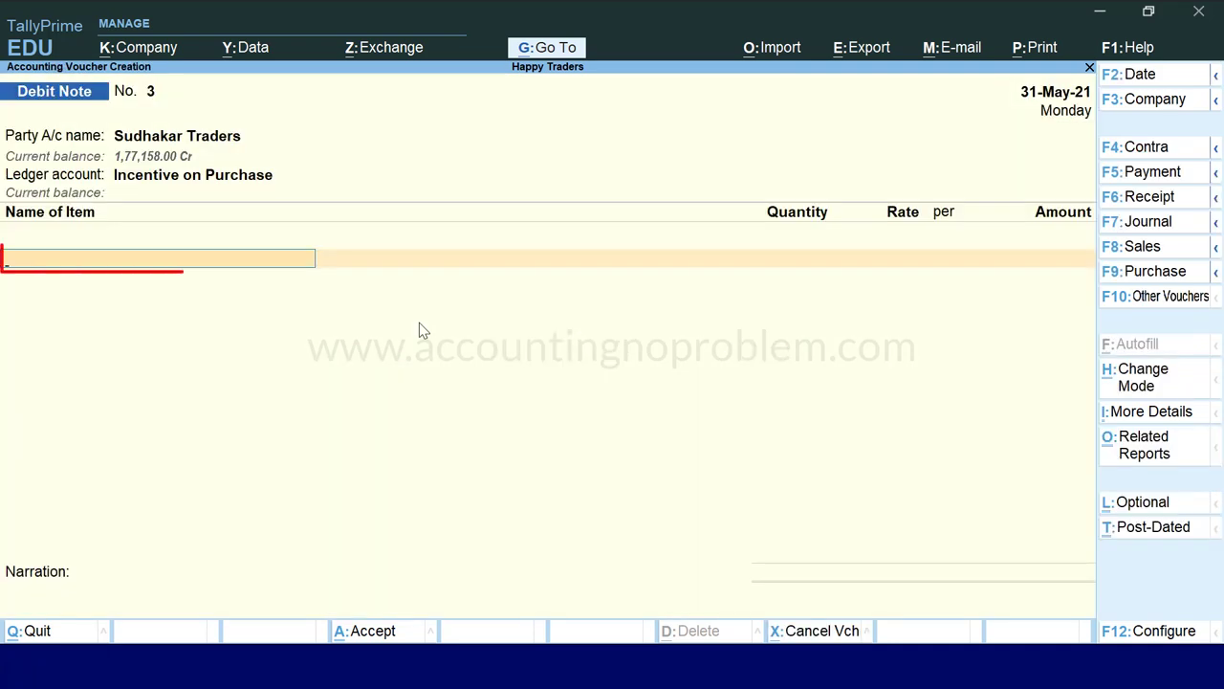
# Add Sewing Machine to the debit note with no quantity and an amount of 5000.
pyautogui.write('S')
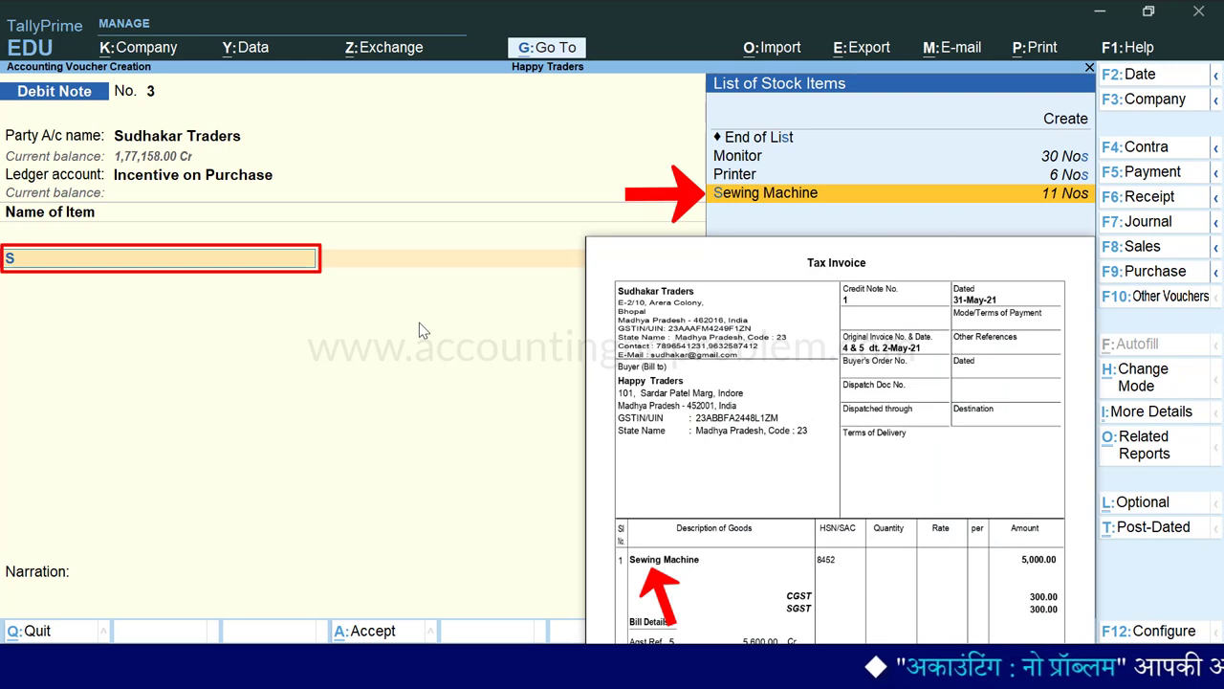
pyautogui.press('Return')
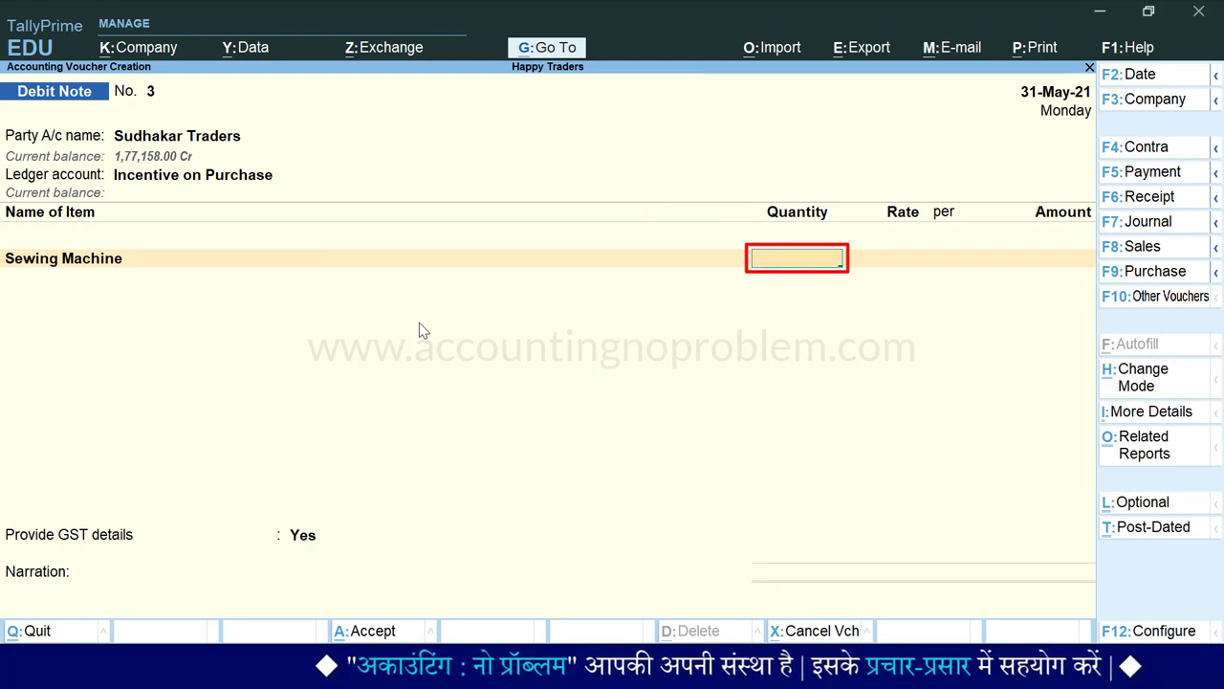
pyautogui.press('Return')
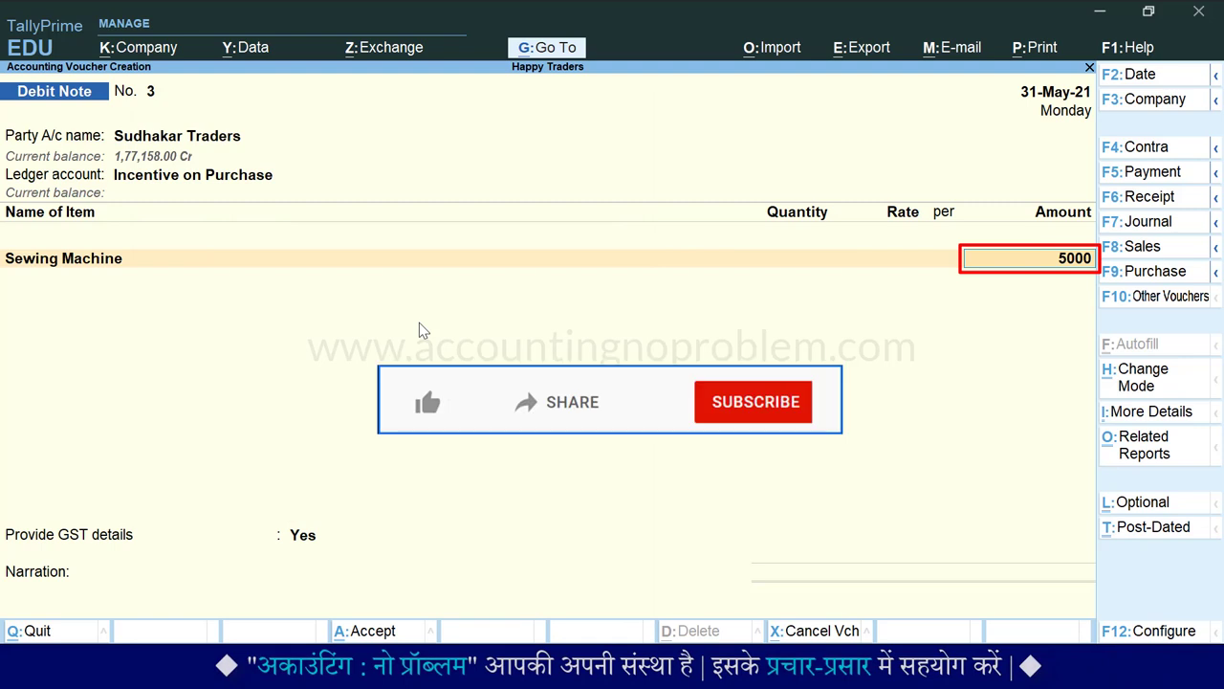
pyautogui.write('5000')
pyautogui.press('Return')
pyautogui.press('Return')
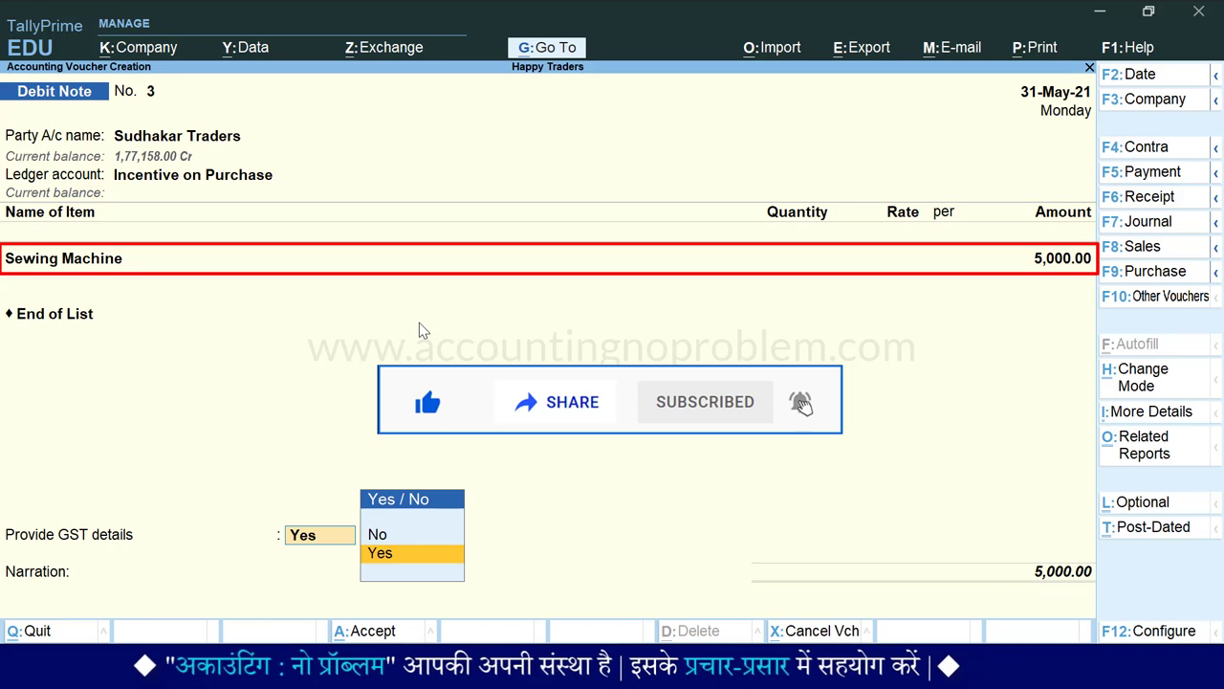
# Add the CGST and SGST ledgers to the debit note with their calculated amounts and end the ledger list.
pyautogui.press('BackSpace')
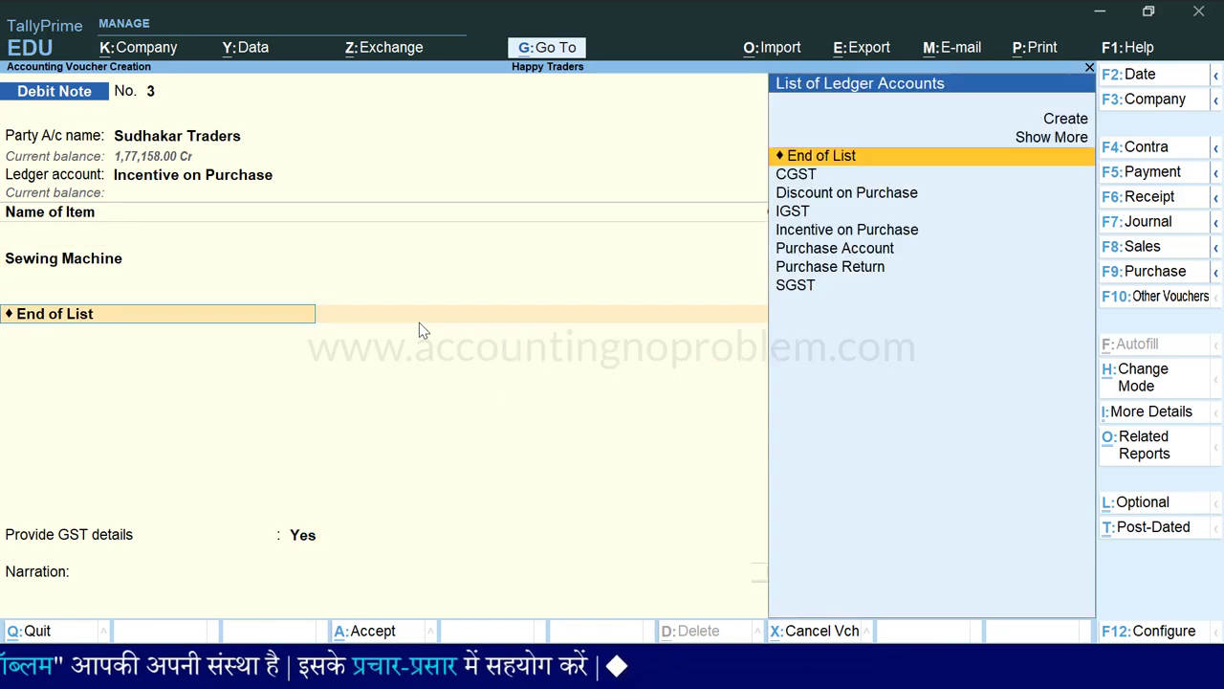
pyautogui.write('C')
pyautogui.press('Return')
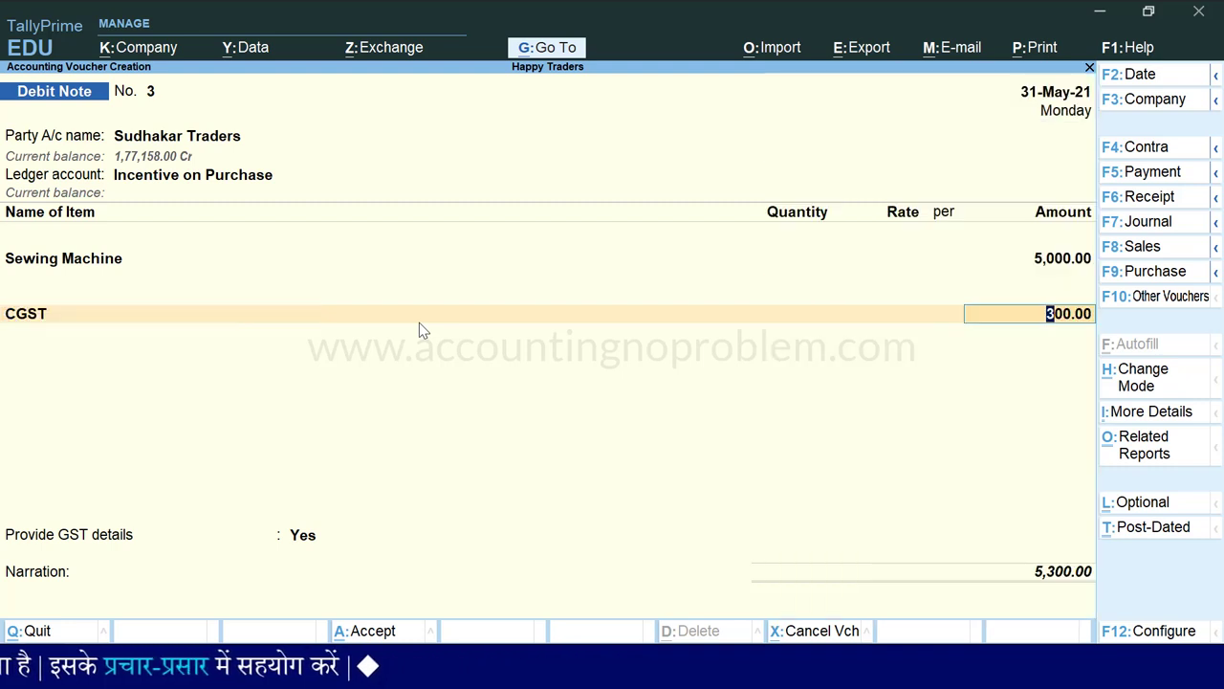
pyautogui.press('Return')
pyautogui.write('SGST')
pyautogui.press('Return')
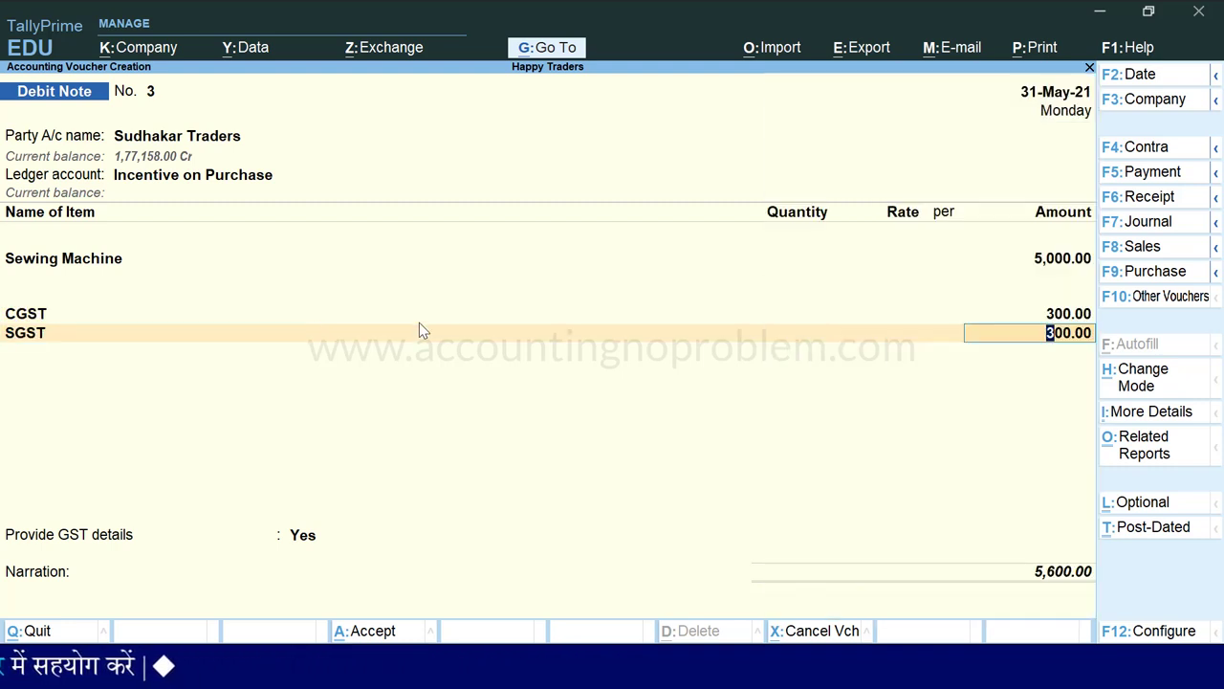
pyautogui.press('Return')
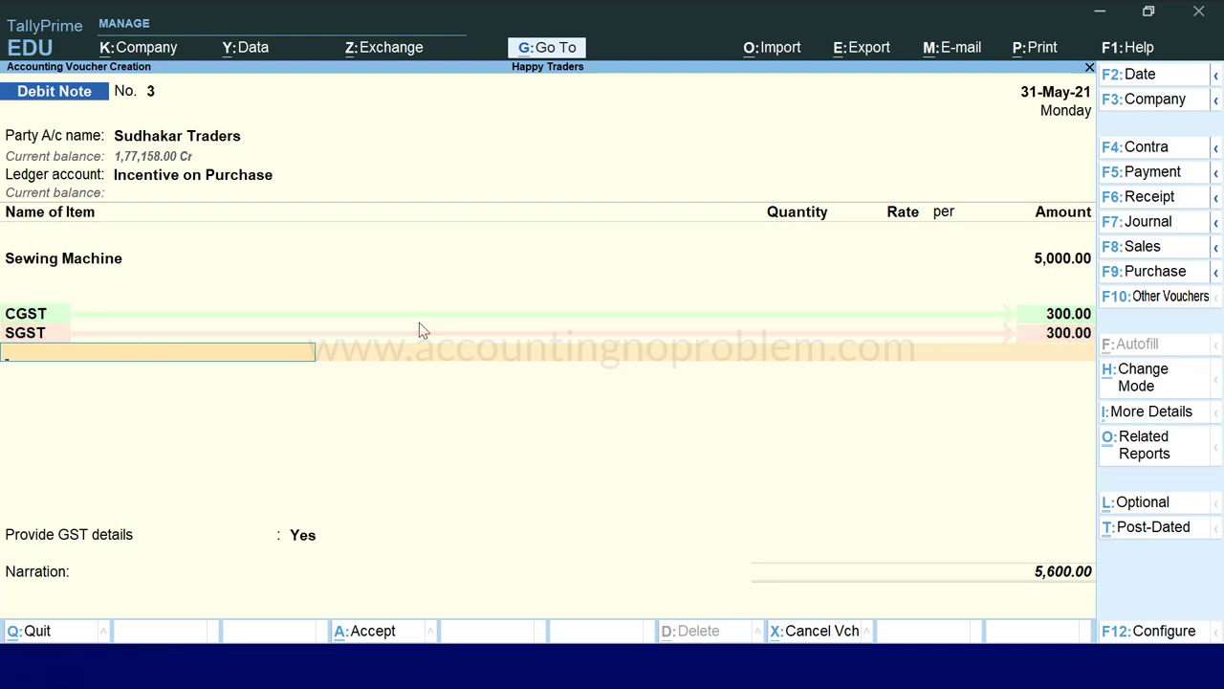
pyautogui.press('Return')
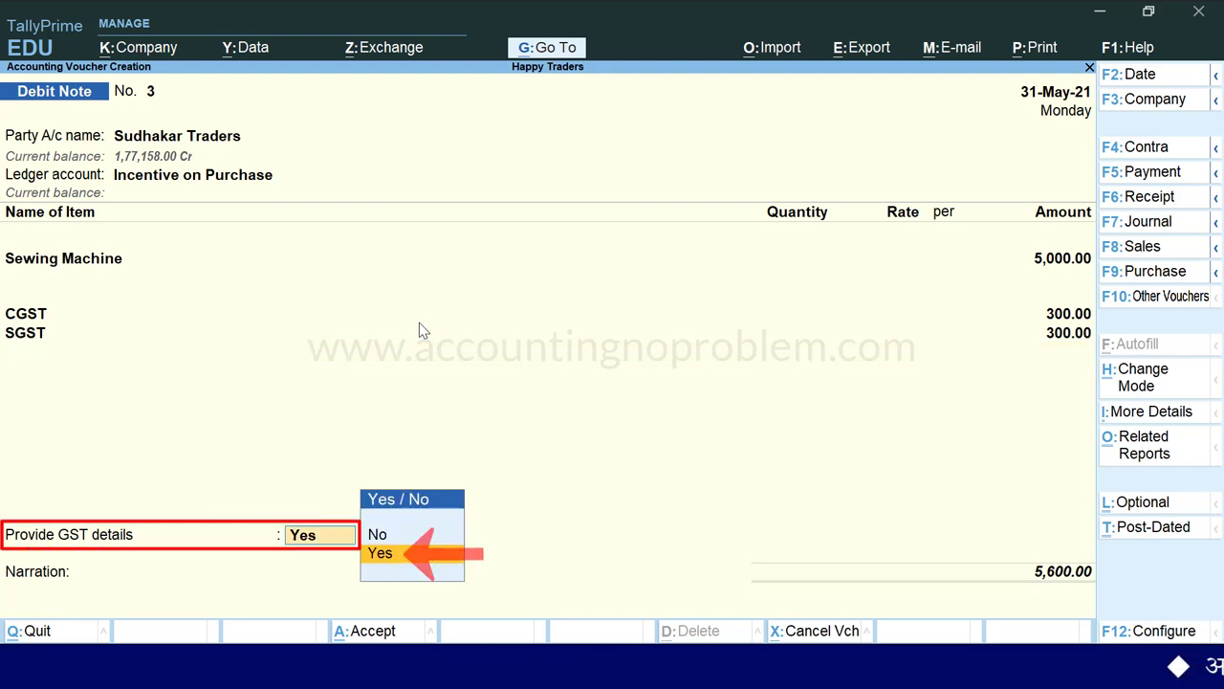
# Provide the GST details with reason 02-Post Sale Discount, supplier's note number 1 and the date 31.5.
pyautogui.press('Return')
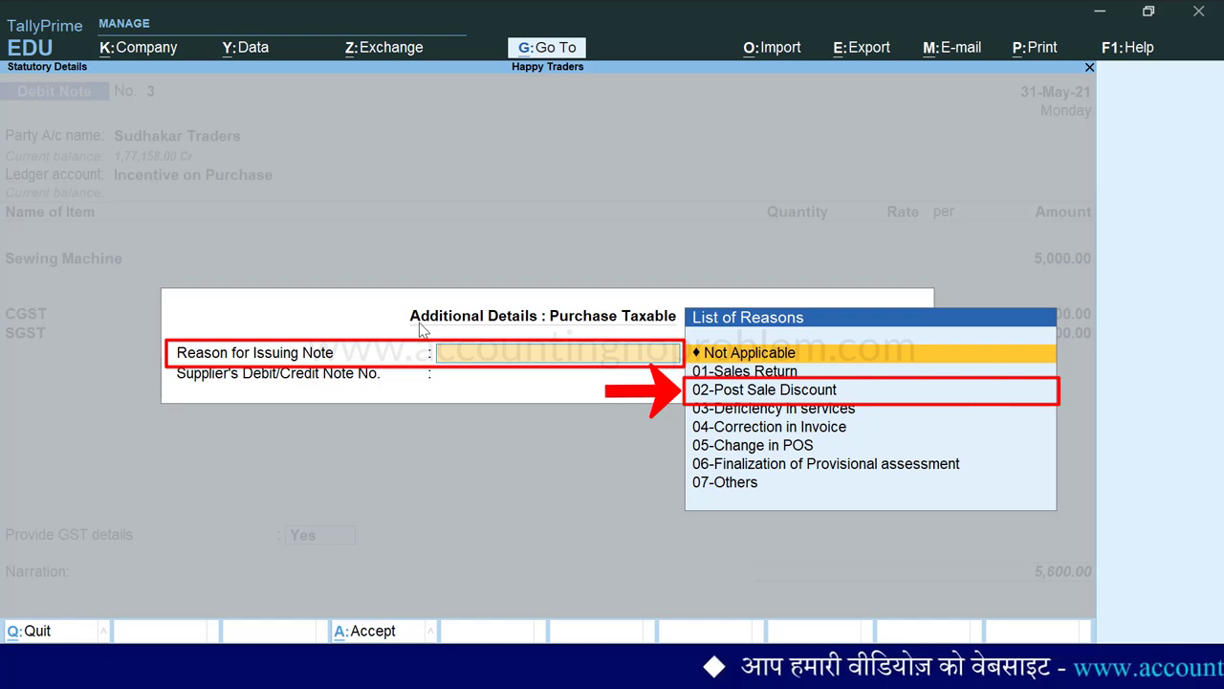
pyautogui.press('Down')
pyautogui.press('Down')
pyautogui.press('Return')
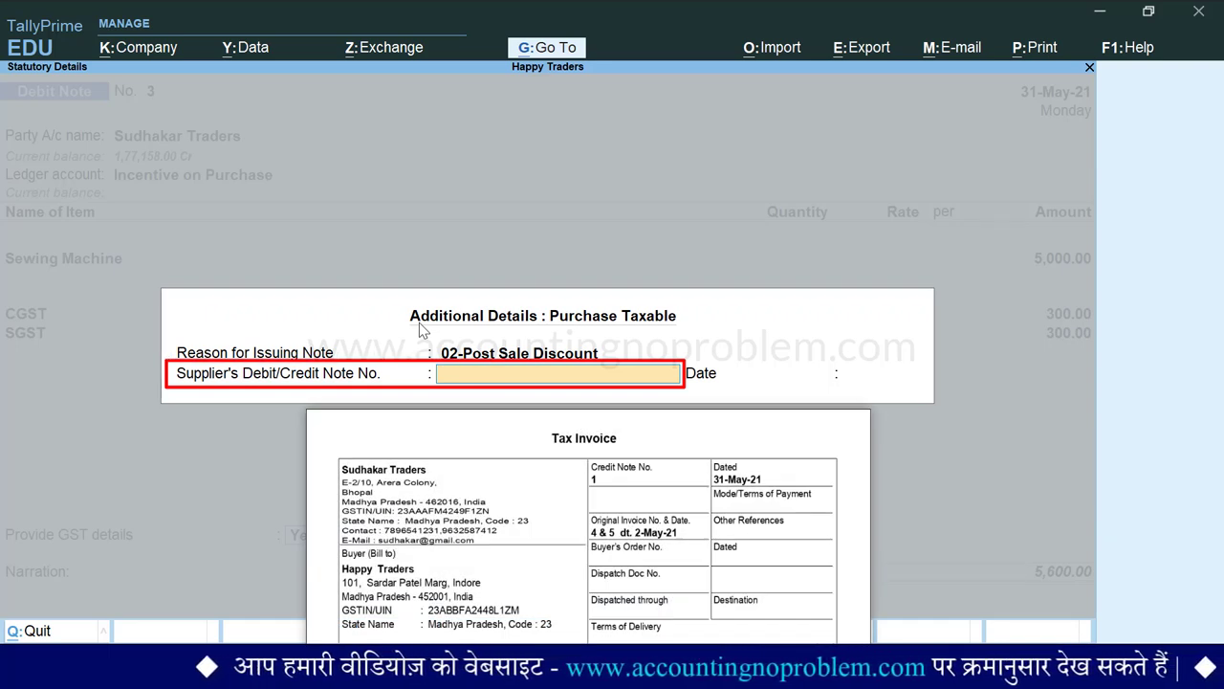
pyautogui.write('1')
pyautogui.press('Return')
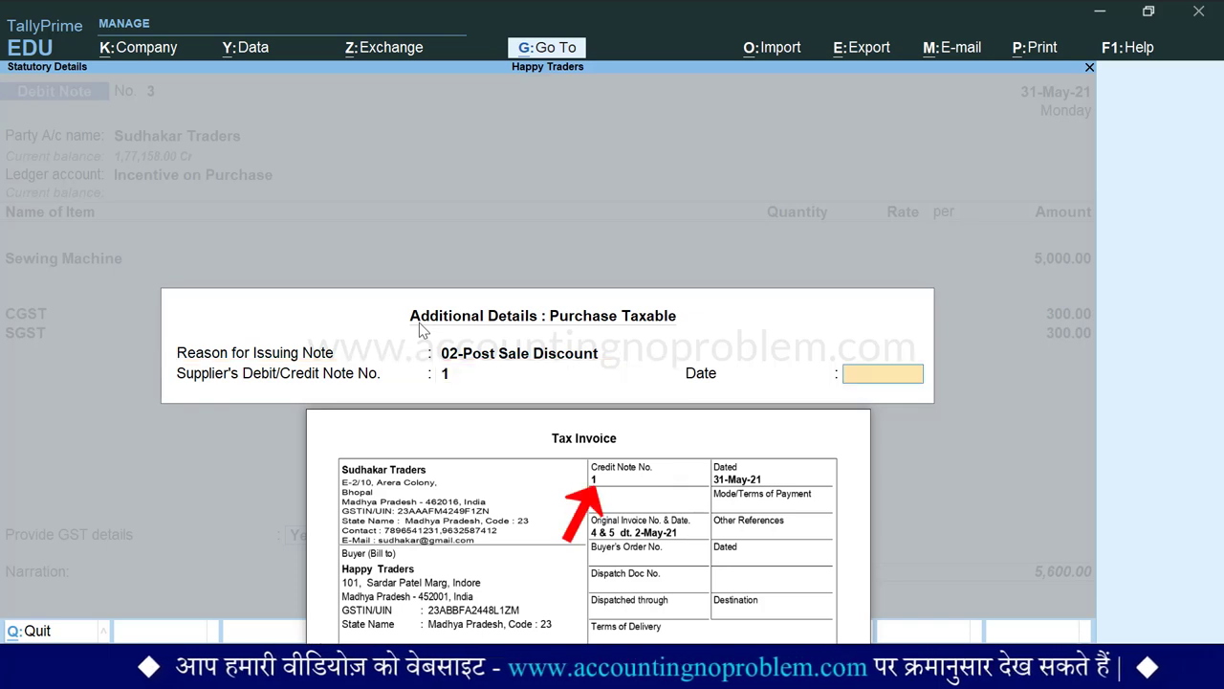
pyautogui.write('31.5')
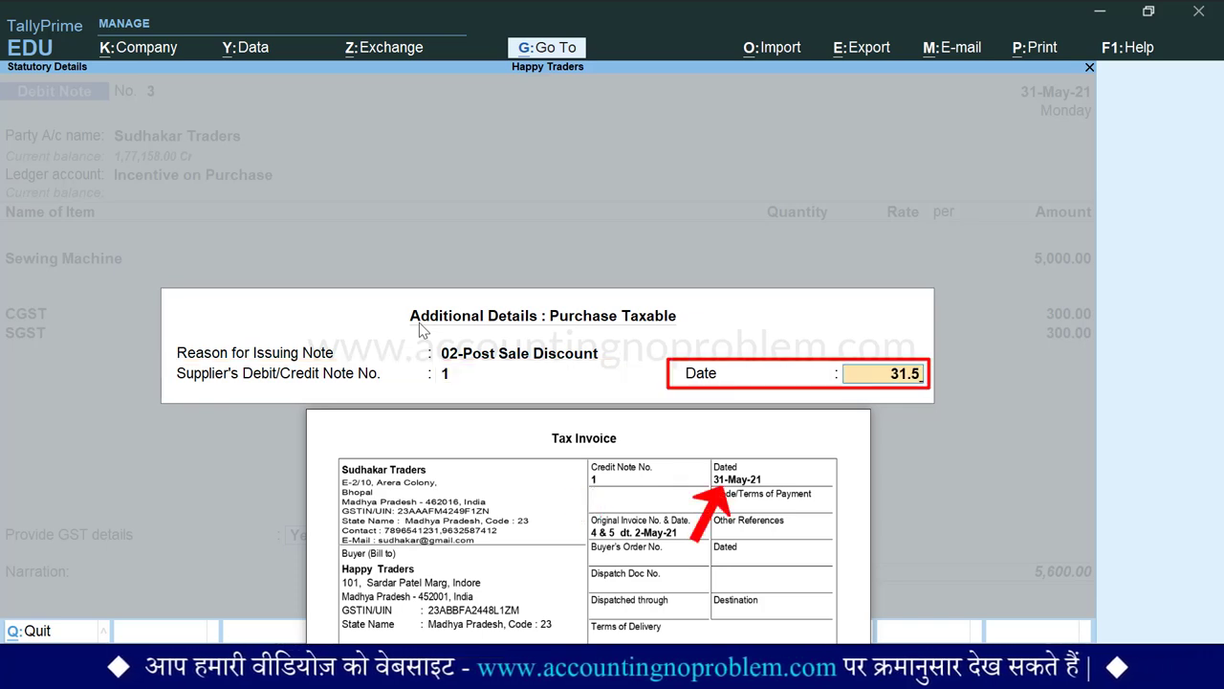
pyautogui.press('Return')
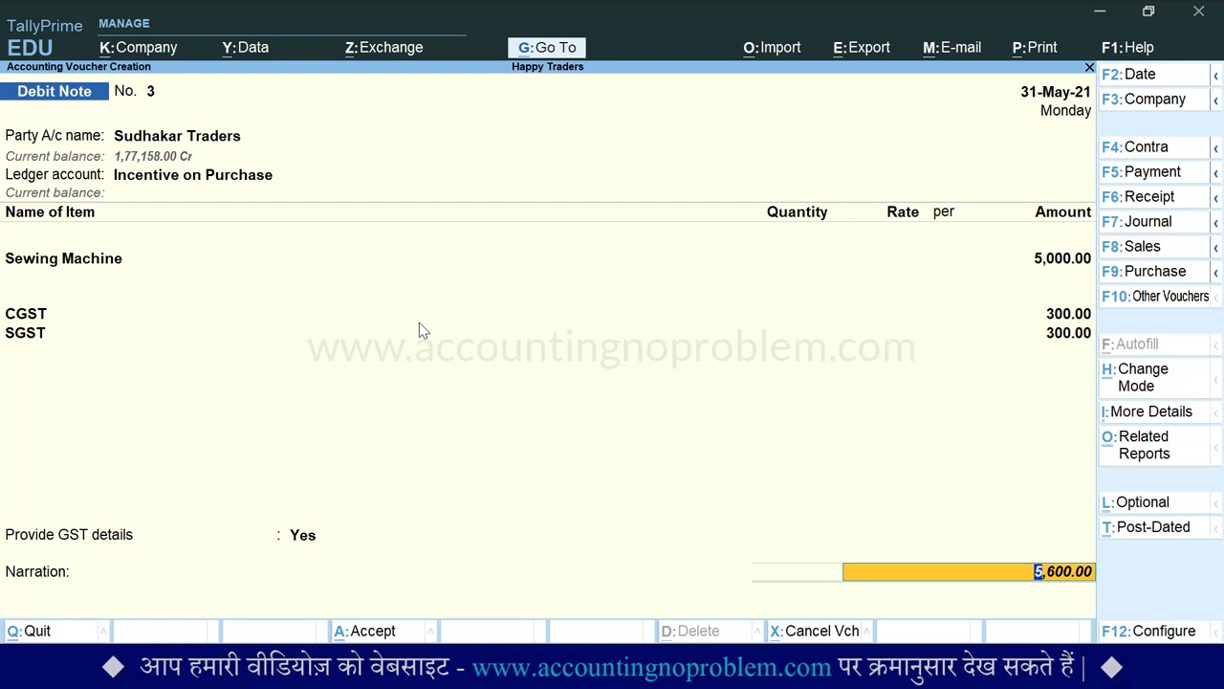
# Allocate the debit note total of 5,600 as Agst Ref to Sudhakar Traders' pending bill 5.
pyautogui.press('Return')
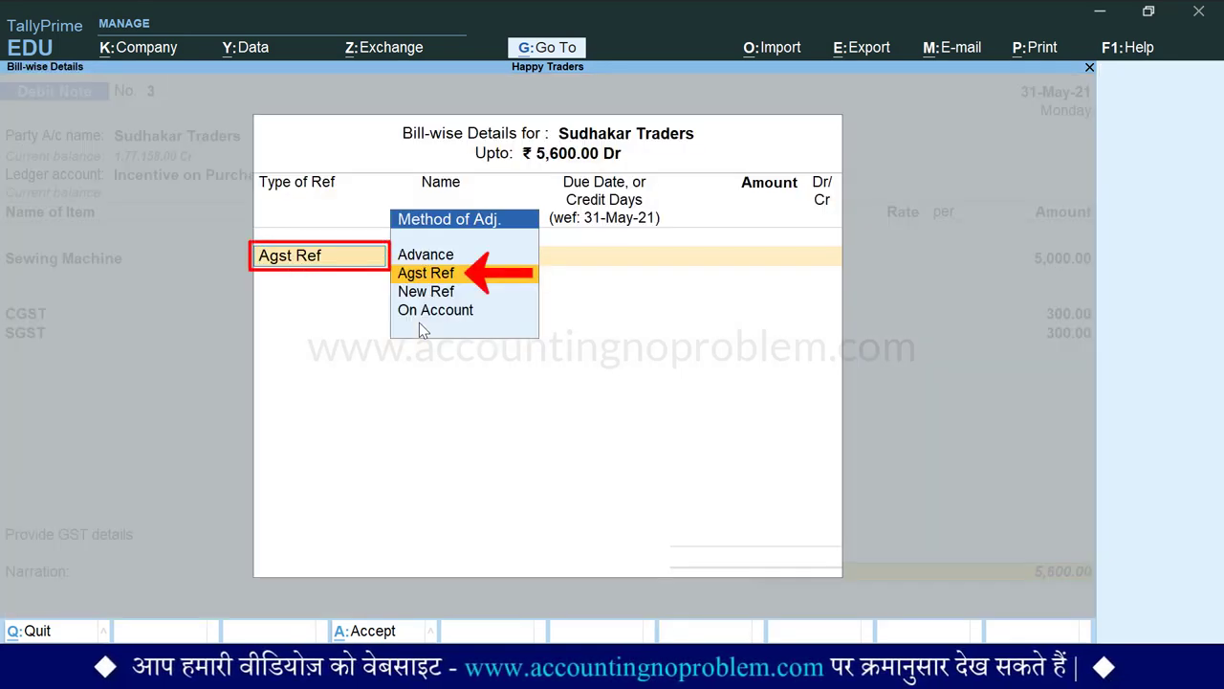
pyautogui.press('Return')
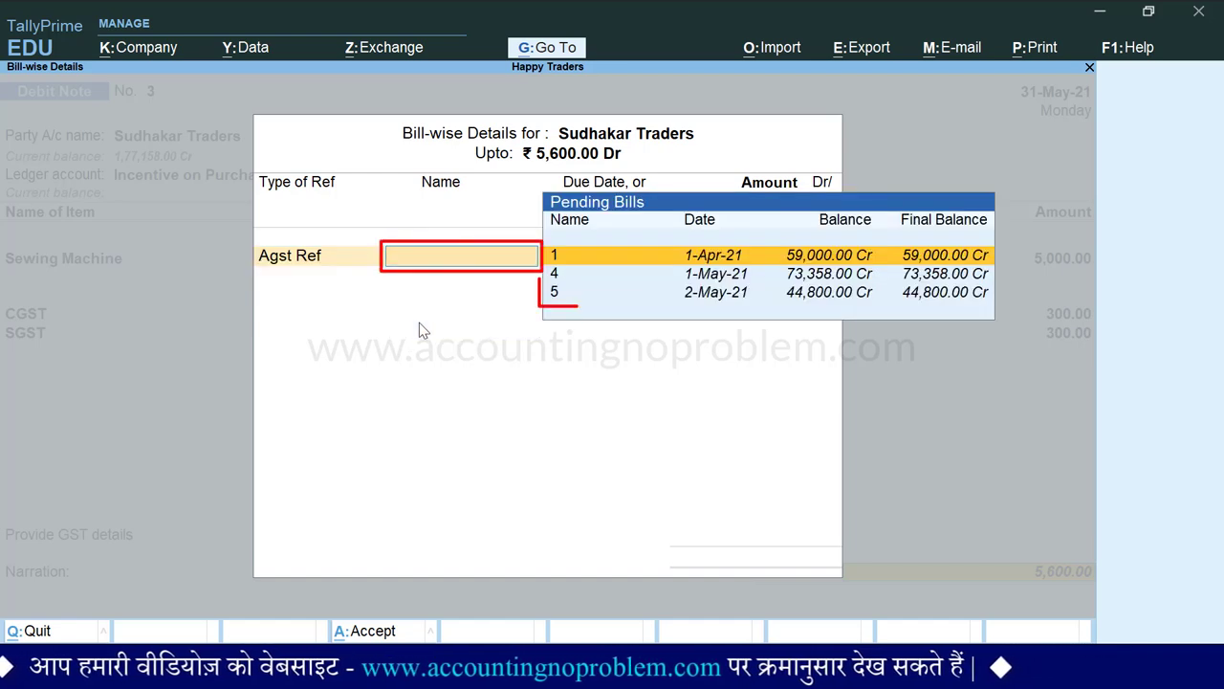
pyautogui.press('Down')
pyautogui.press('Down')
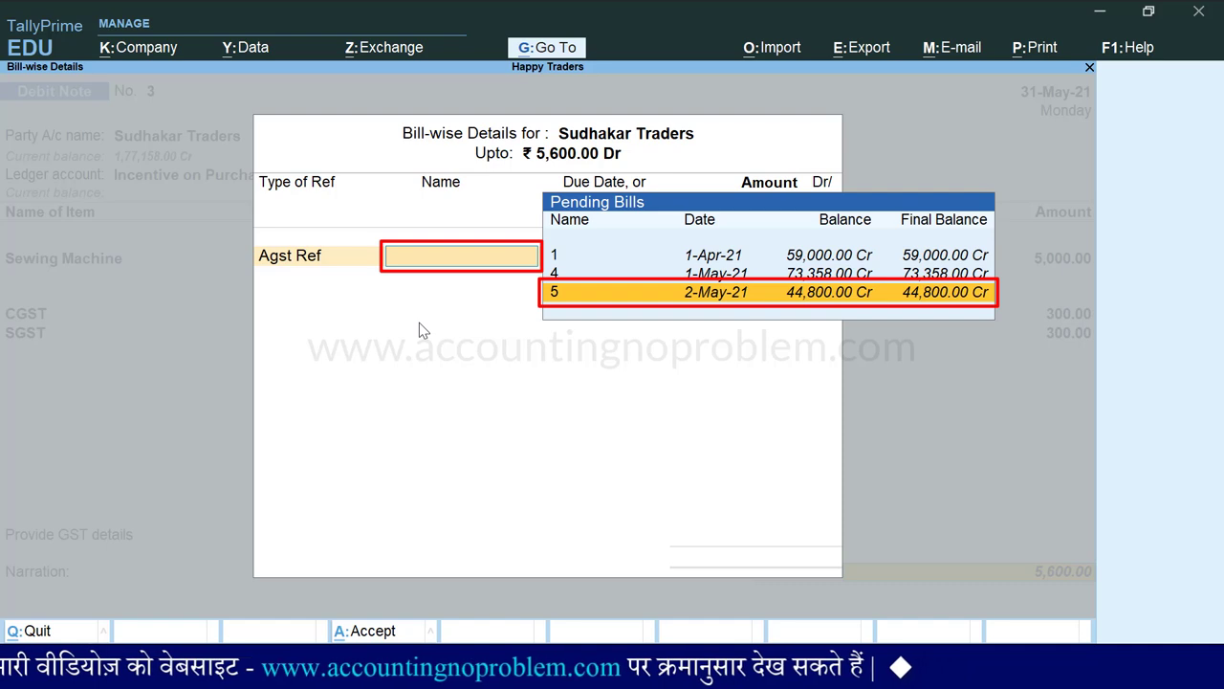
pyautogui.press('Return')
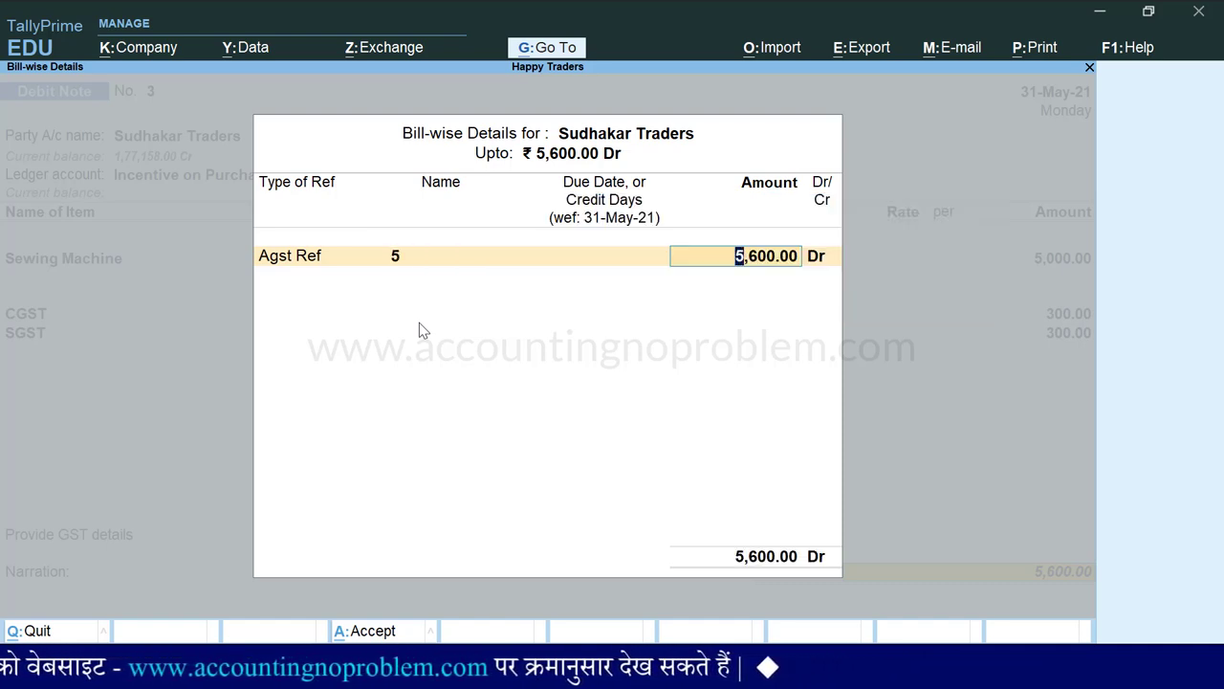
pyautogui.press('Return')
pyautogui.press('Return')
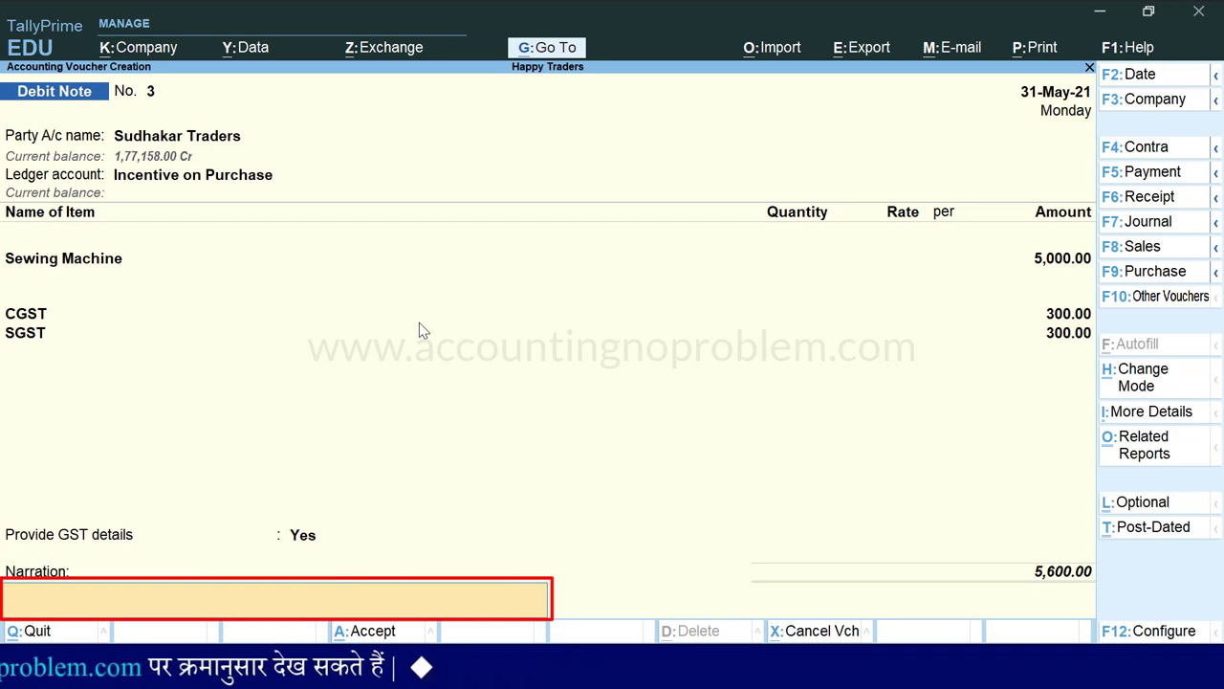
# Add the narration "Received discount of Rs.5000 for completing the target of purchase." and save the debit note.
pyautogui.hotkey('ctrl', 'alt', 'v')
pyautogui.press('Return')
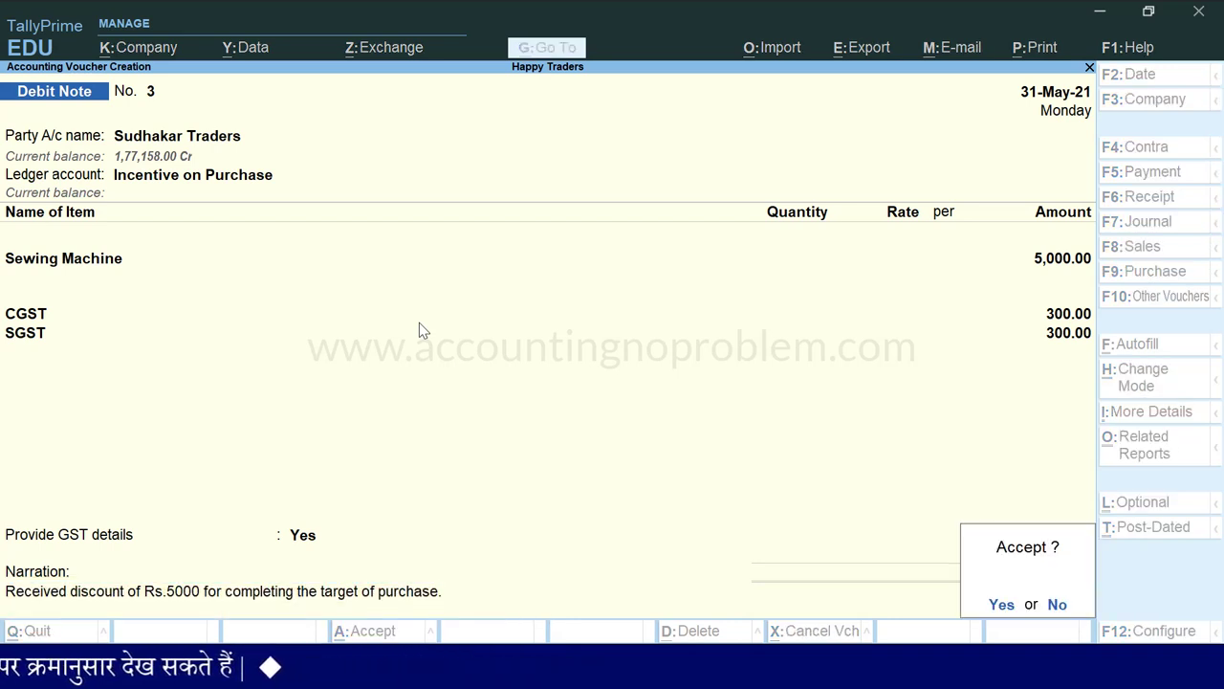
pyautogui.press('Return')
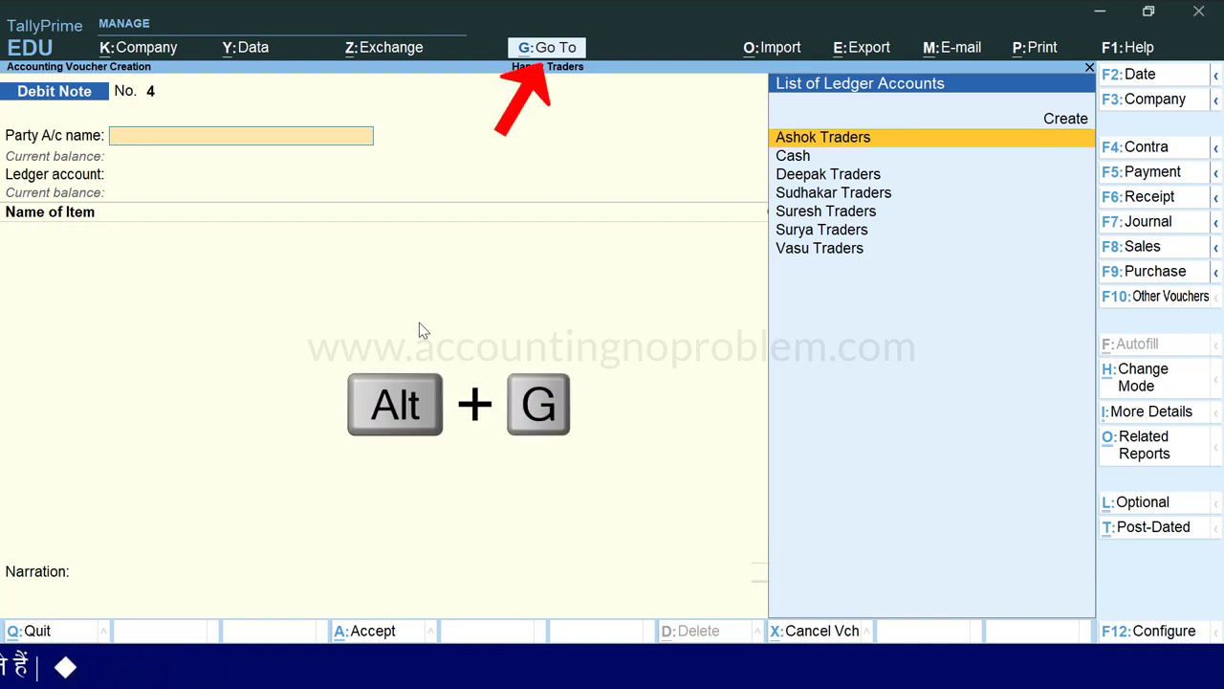
# Open the Stock Summary report and drill down into the monthly summary of Sewing Machine.
pyautogui.hotkey('alt', 'g')
pyautogui.write('Stock')
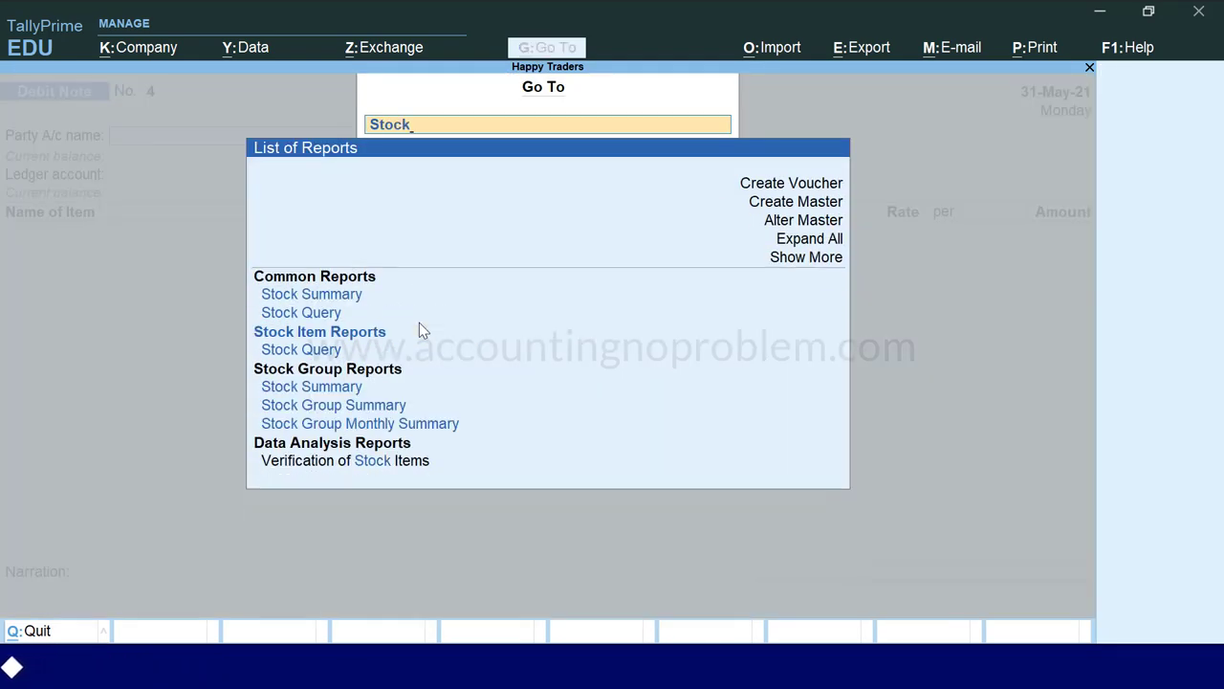
pyautogui.press('Return')
pyautogui.press('Down')
pyautogui.press('Down')
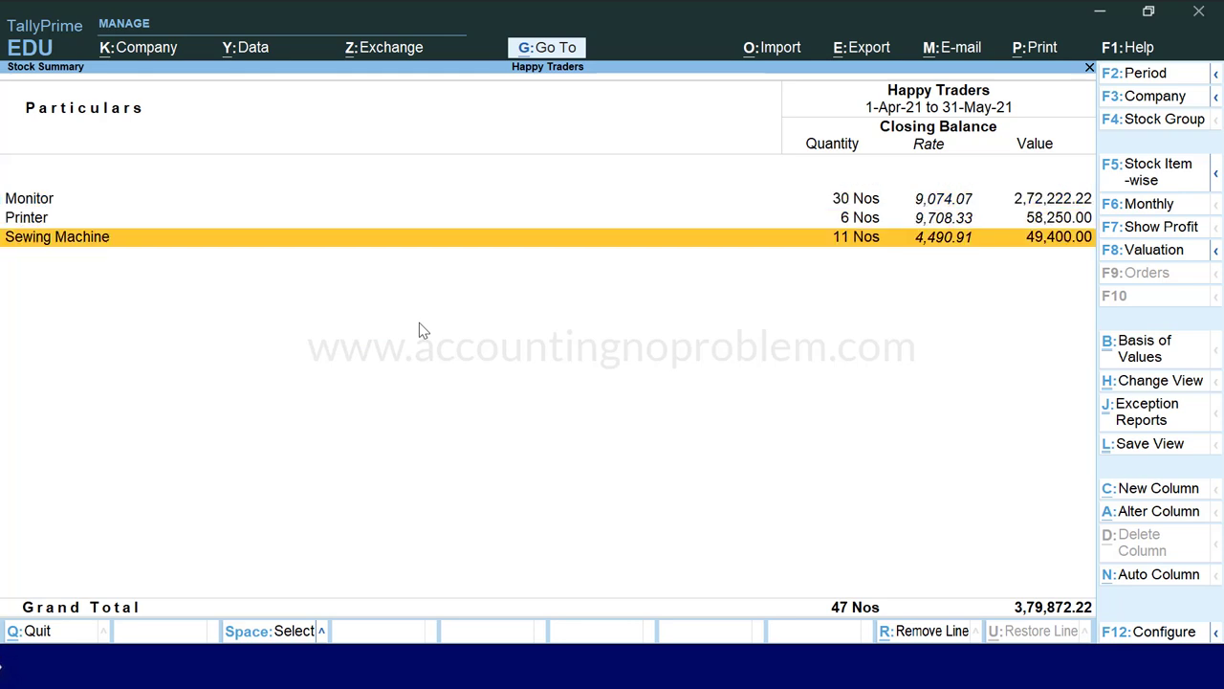
pyautogui.press('Return')
# Change the report period to 1-5-2021 through 31.5 and open the Sewing Machine vouchers for May.
pyautogui.press('F2')
pyautogui.write('1')
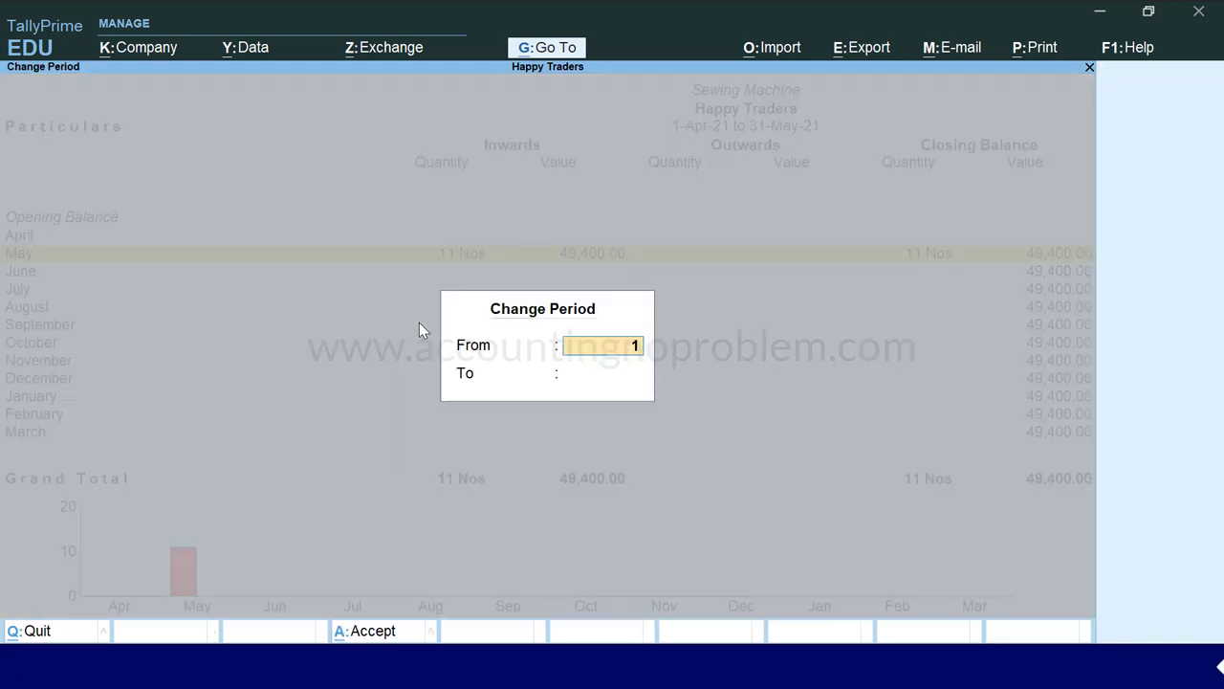
pyautogui.press('Return')
pyautogui.write('3')
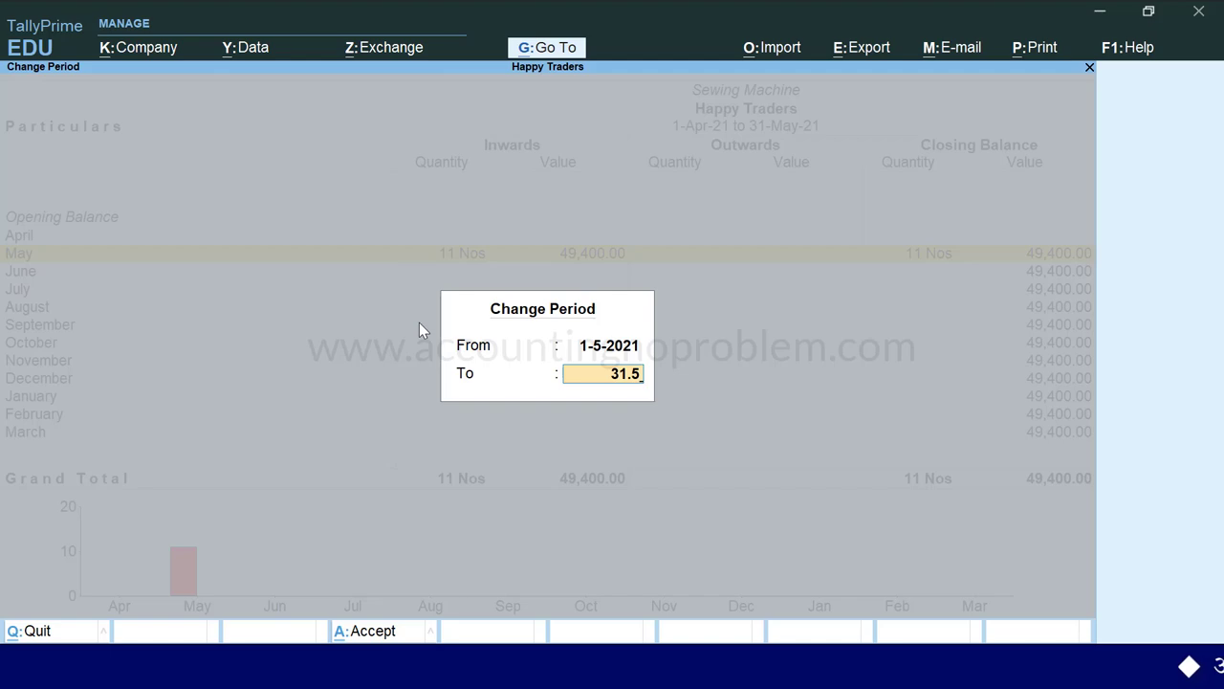
pyautogui.write('1.5')
pyautogui.press('Return')
pyautogui.press('Return')
# Configure the stock item vouchers report to show rates by setting Show Rate to Yes.
pyautogui.press('F12')
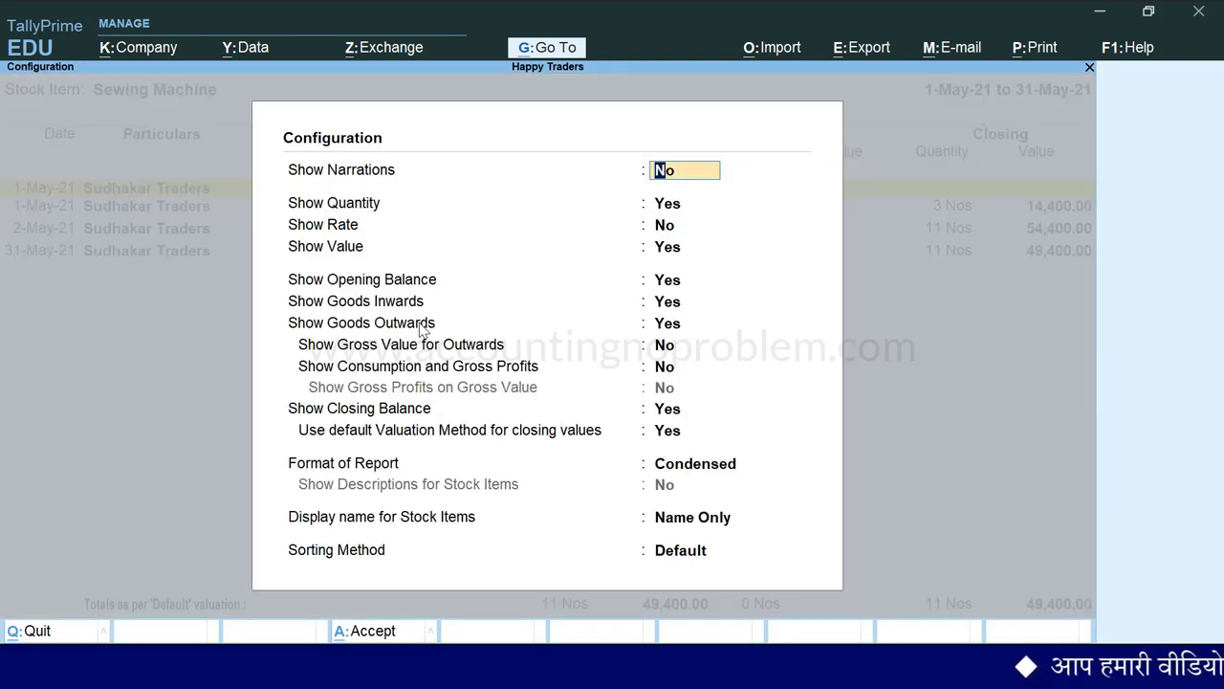
pyautogui.press('Down')
pyautogui.press('Down')
pyautogui.write('yes')
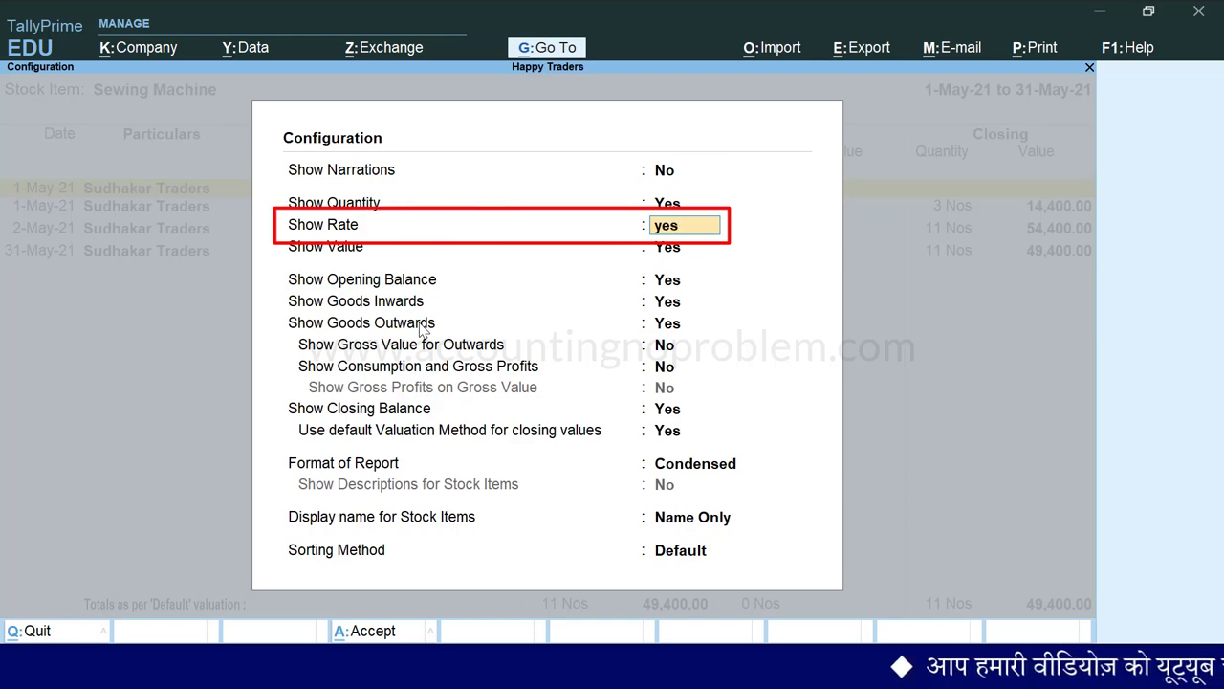
pyautogui.press('Return')
pyautogui.hotkey('ctrl', 'a')
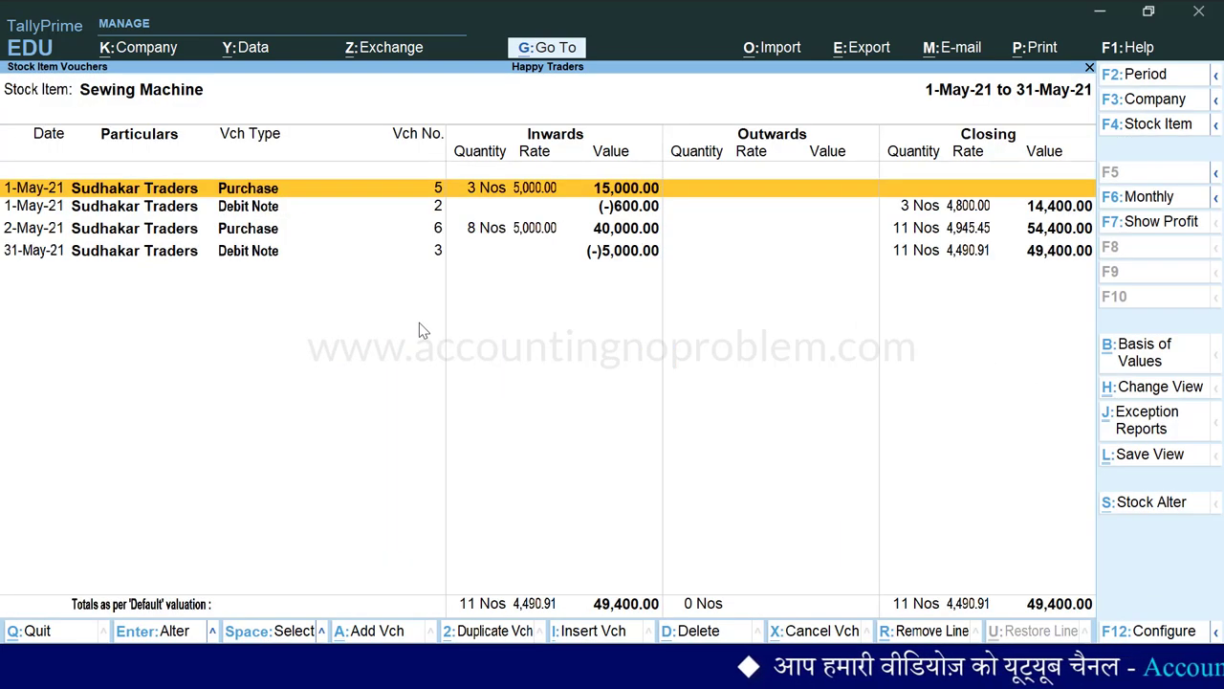
# Go through the Sewing Machine vouchers down to the 31-May-21 debit note, and leave the report.
pyautogui.press('Down')
pyautogui.press('Down')
pyautogui.press('Down')
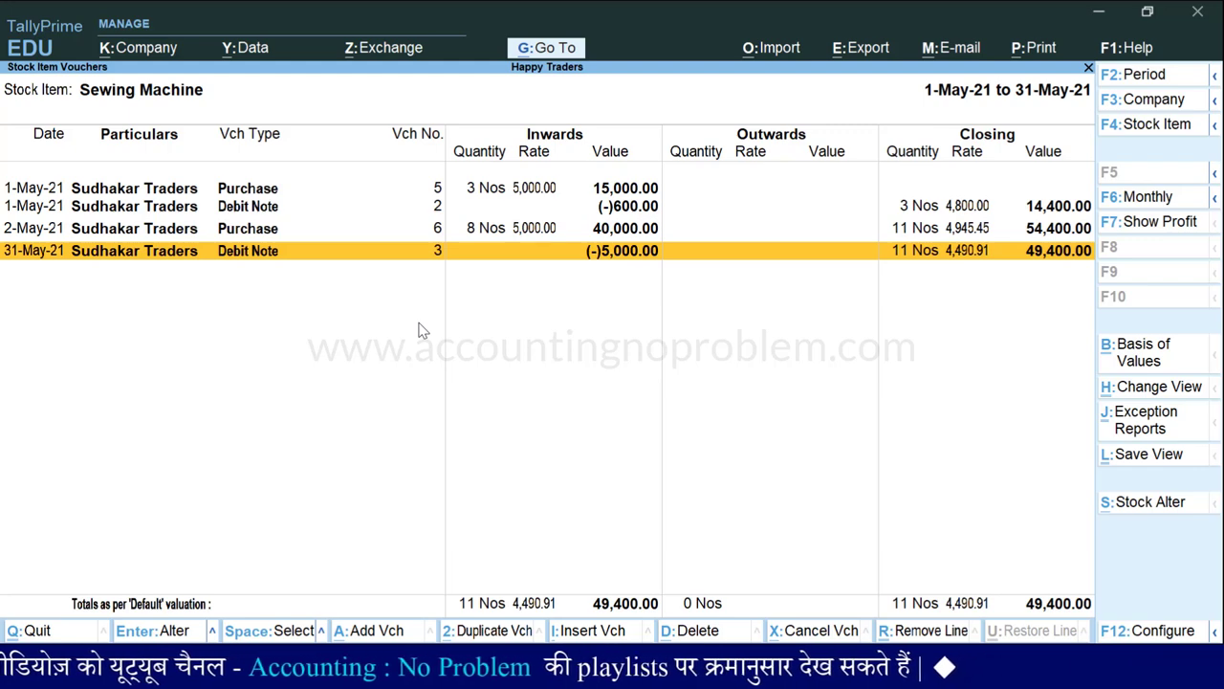
pyautogui.press('Escape')
pyautogui.press('Escape')
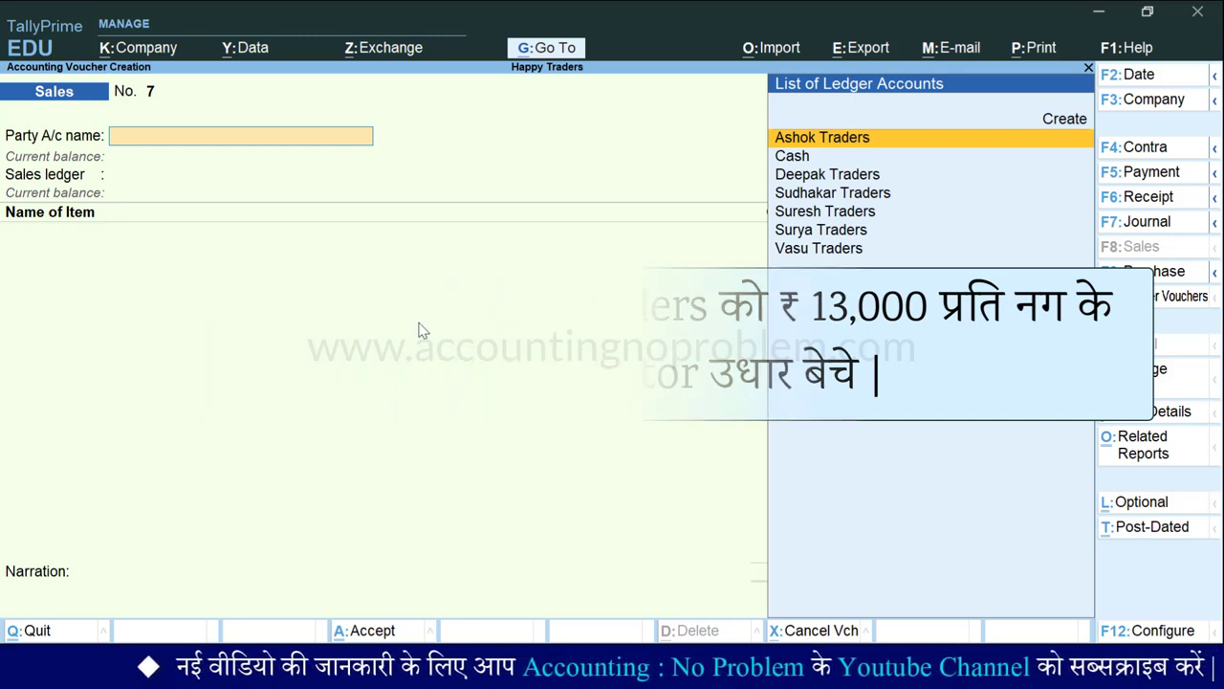
# Date the sales voucher 1-Jul-21 and select Deepak Traders as the party account.
pyautogui.press('F2')
pyautogui.write('1.7')
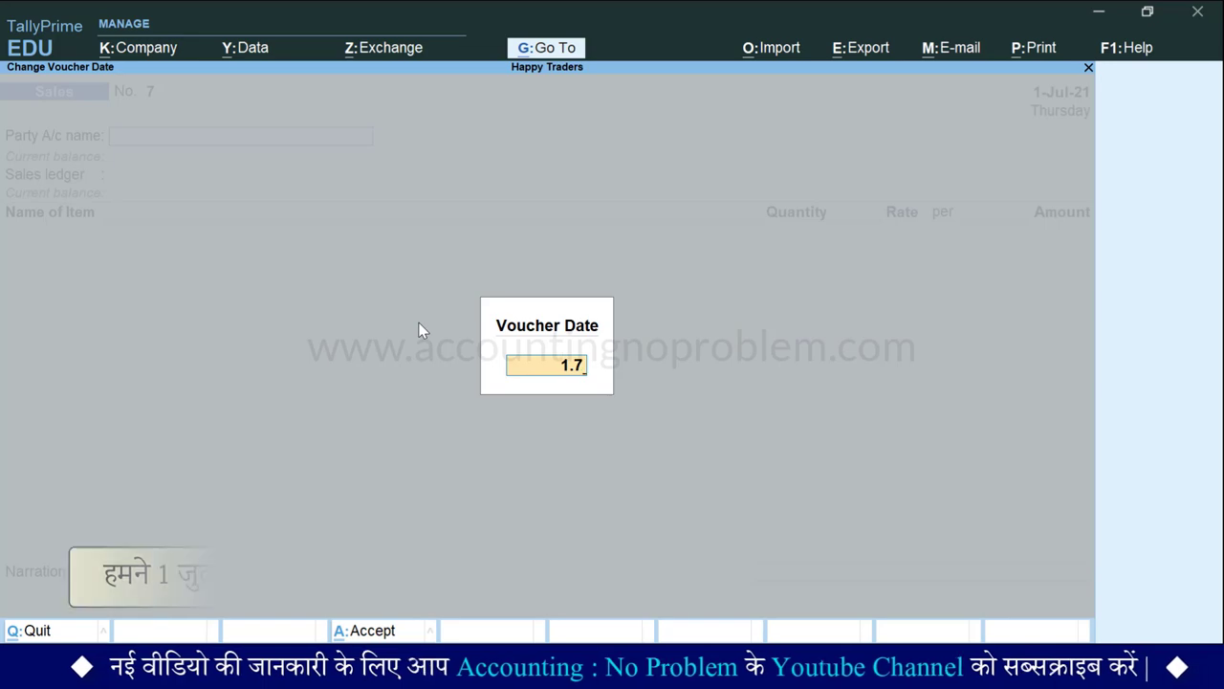
pyautogui.press('Return')
pyautogui.press('Down')
pyautogui.press('Down')
pyautogui.press('Return')
# Leave the dispatch details blank, accept the default party details and use Sales Account as the sales ledger.
pyautogui.press('Return')
pyautogui.press('Return')
pyautogui.press('Return')
pyautogui.press('Return')
pyautogui.press('Return')
pyautogui.press('Return')
pyautogui.press('Return')
pyautogui.press('Return')
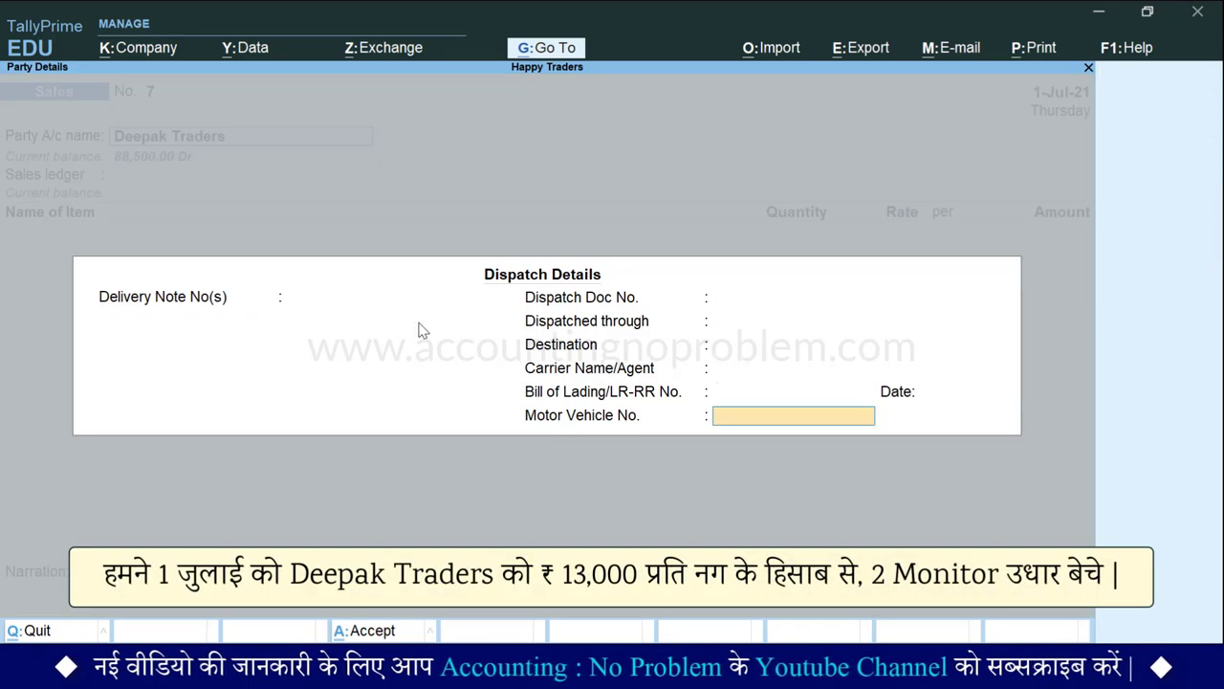
pyautogui.press('Return')
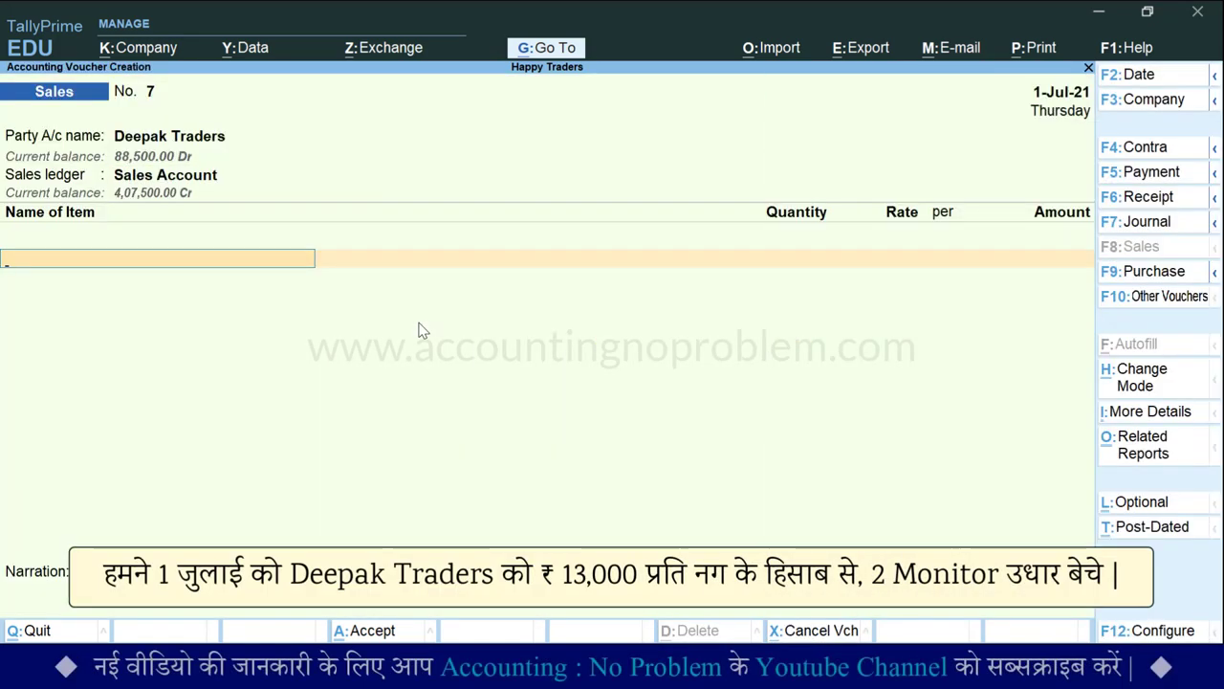
# Add 2 Nos of Monitor at a rate of 13000 to the sales voucher and end the item list.
pyautogui.press('Return')
pyautogui.write('2')
pyautogui.press('Return')
pyautogui.write('13000')
pyautogui.press('Return')
pyautogui.press('Return')
pyautogui.press('Return')
pyautogui.press('Return')
pyautogui.press('Return')
pyautogui.press('Return')
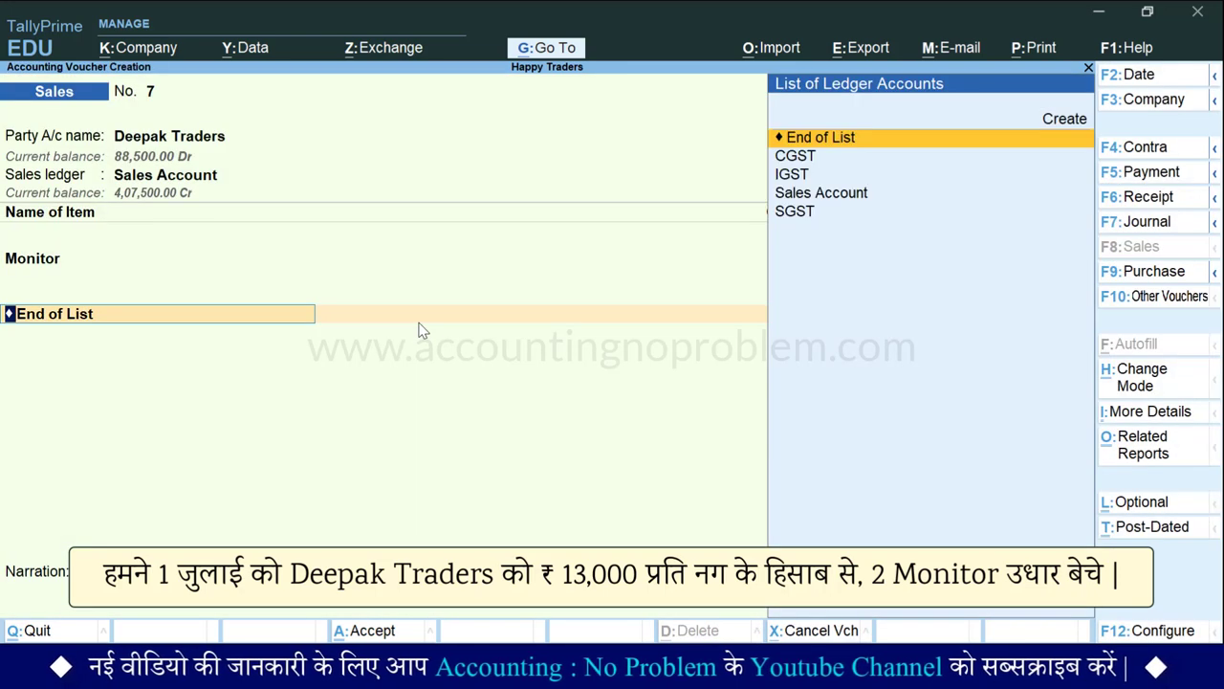
# Add the CGST and SGST ledgers to the sales voucher with their calculated amounts.
pyautogui.write('c')
pyautogui.press('Return')
pyautogui.press('Return')
pyautogui.write('s')
pyautogui.press('Return')
pyautogui.press('Return')
pyautogui.press('Return')
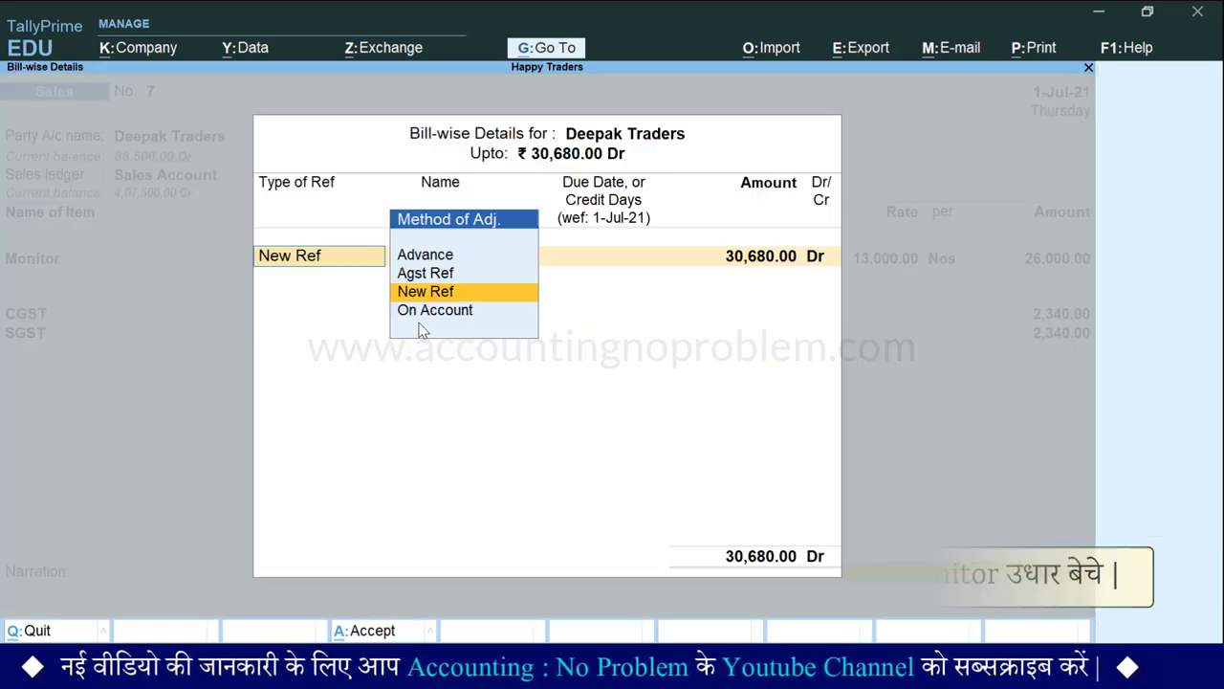
# Accept the New Ref bill-wise allocation for Deepak Traders, leave the narration empty and save the sales voucher.
pyautogui.press('Return')
pyautogui.press('Return')
pyautogui.press('Return')
pyautogui.press('Return')
pyautogui.press('Return')
pyautogui.press('Return')
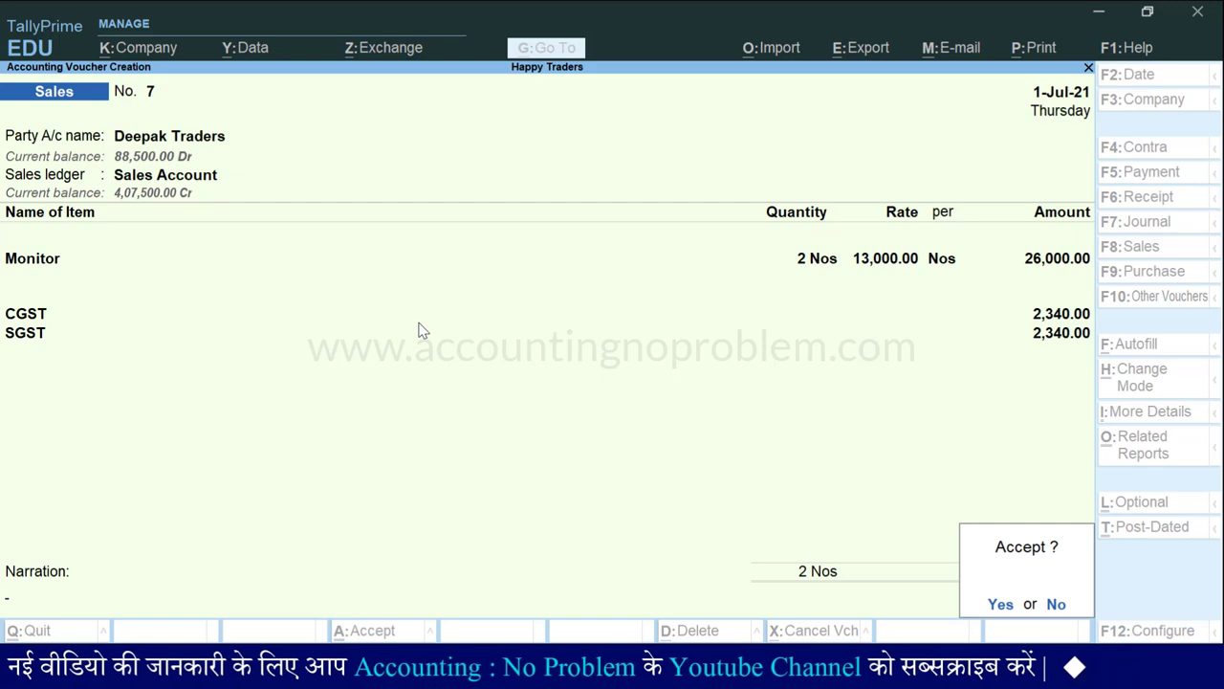
pyautogui.press('Return')
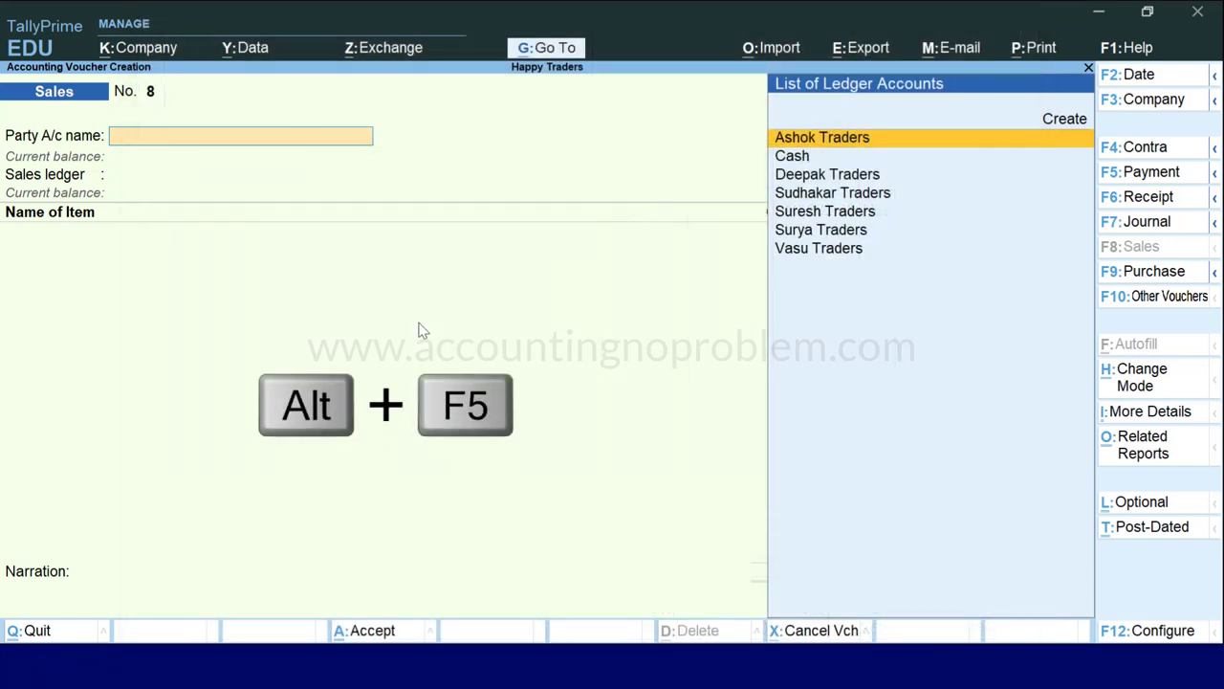
# Start a debit note dated 1-Jul-21 with Deepak Traders as the party account.
pyautogui.hotkey('alt', 'F5')
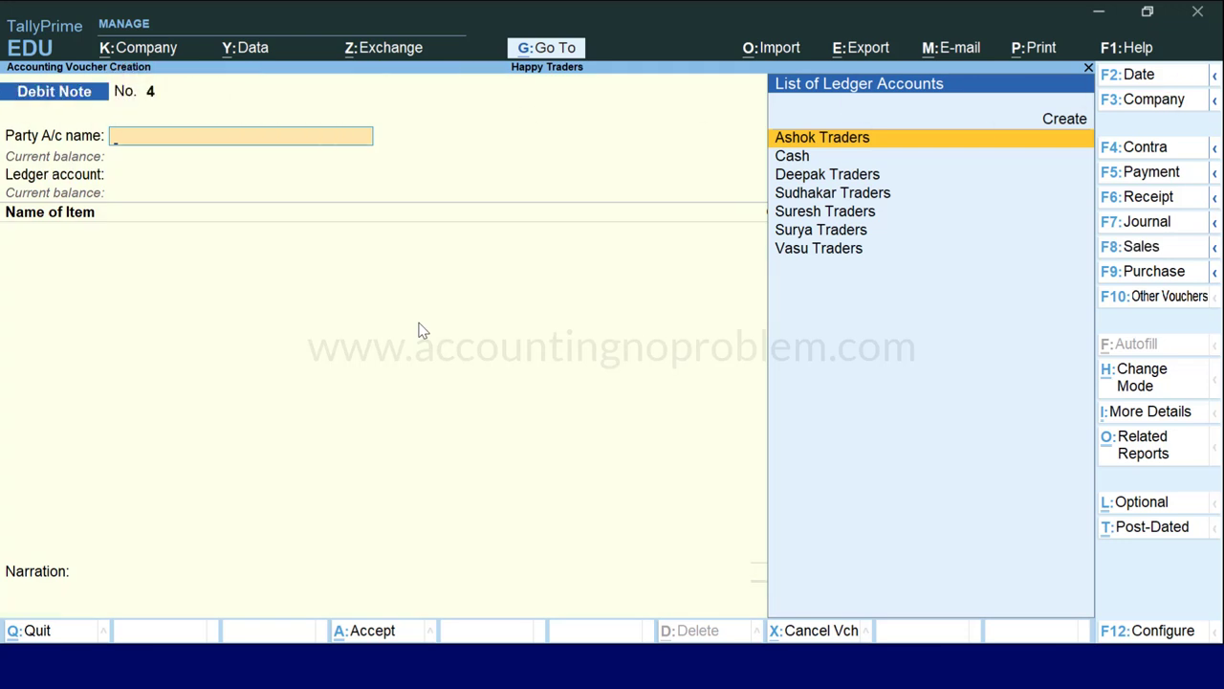
pyautogui.press('F2')
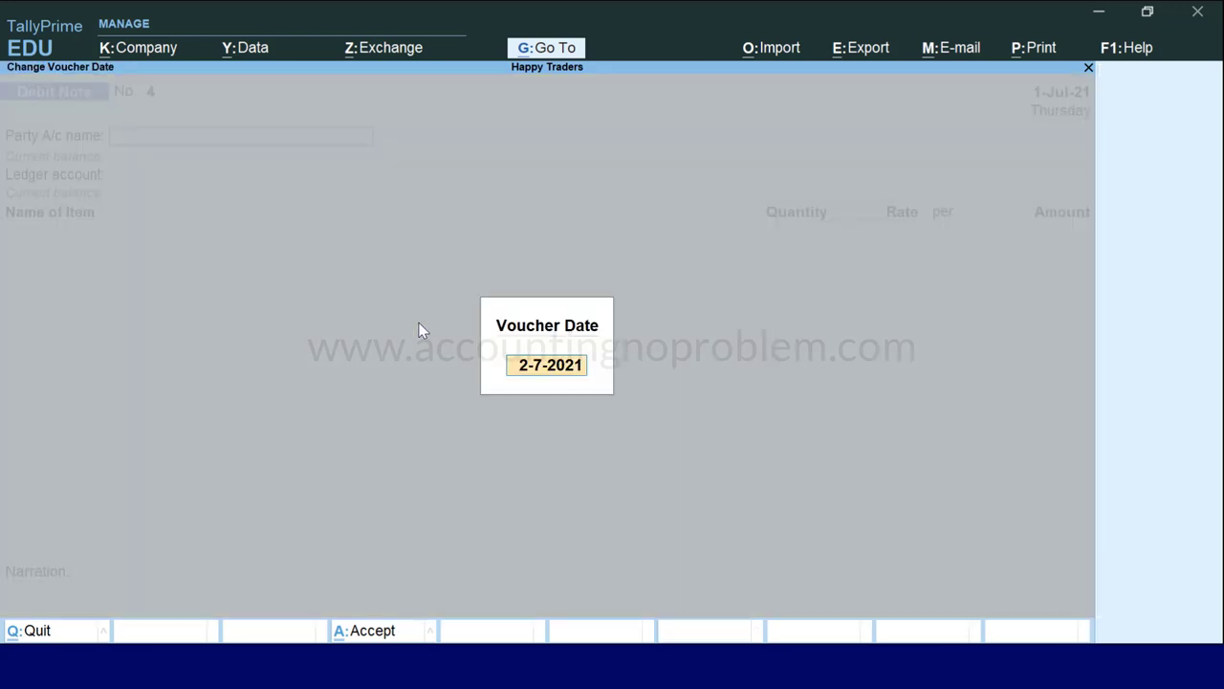
pyautogui.write('1')
pyautogui.press('Return')
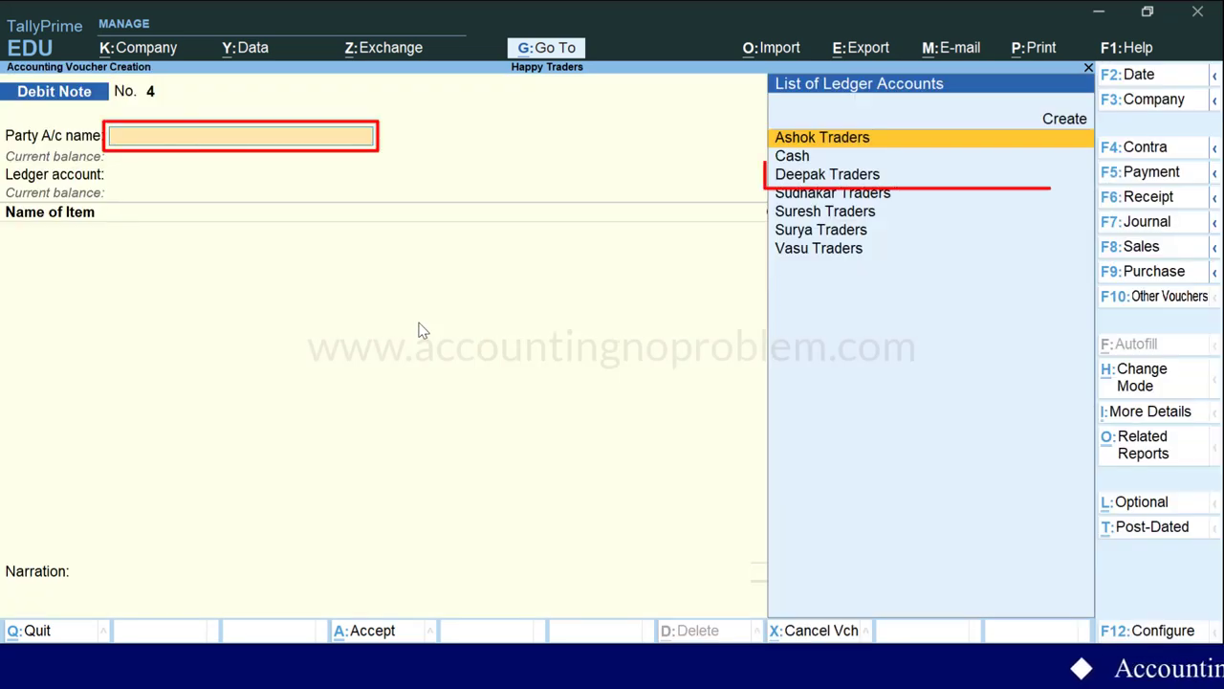
pyautogui.press('Down')
pyautogui.press('Down')
pyautogui.press('Return')
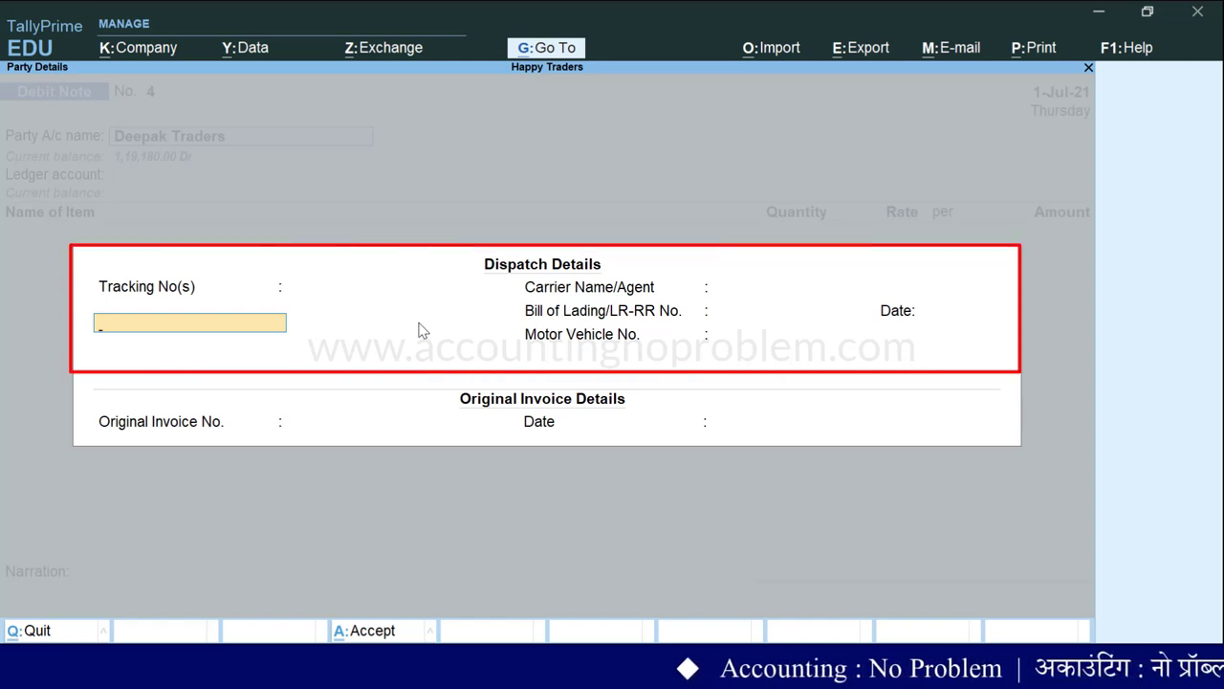
# Leave the dispatch details blank, enter original invoice no. 7 dated 1-Jul-21 and accept the default party details.
pyautogui.press('Return')
pyautogui.press('Return')
pyautogui.press('Return')
pyautogui.press('Return')
pyautogui.press('Return')
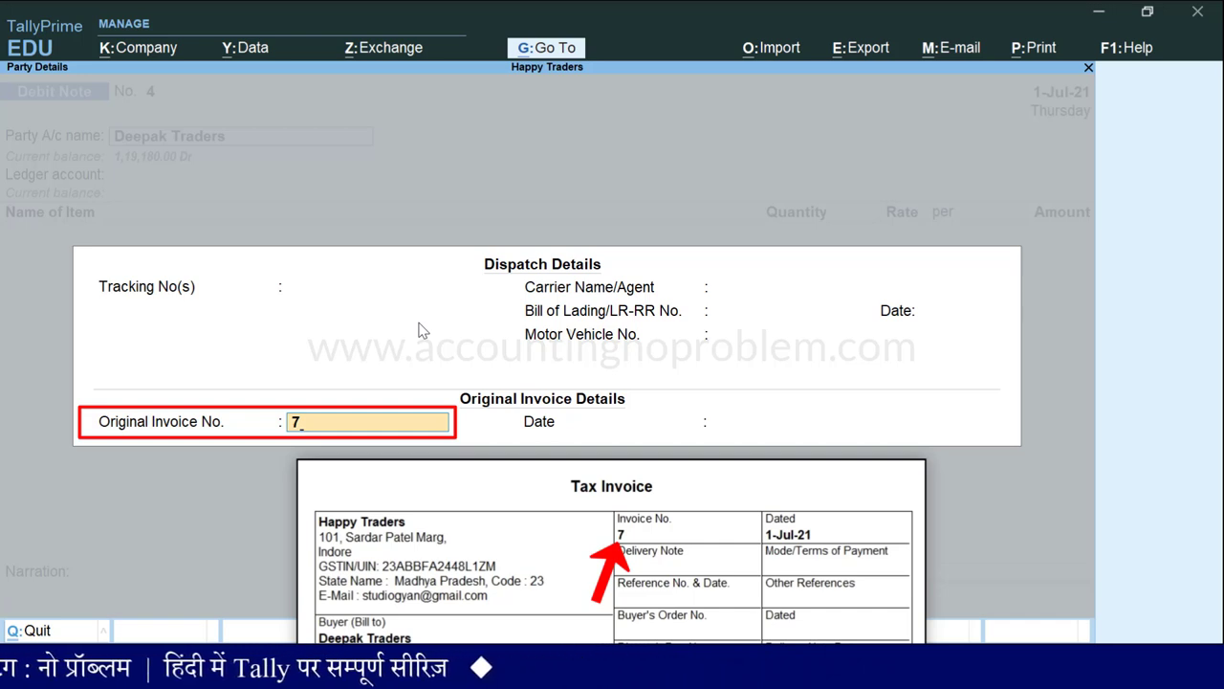
pyautogui.press('Return')
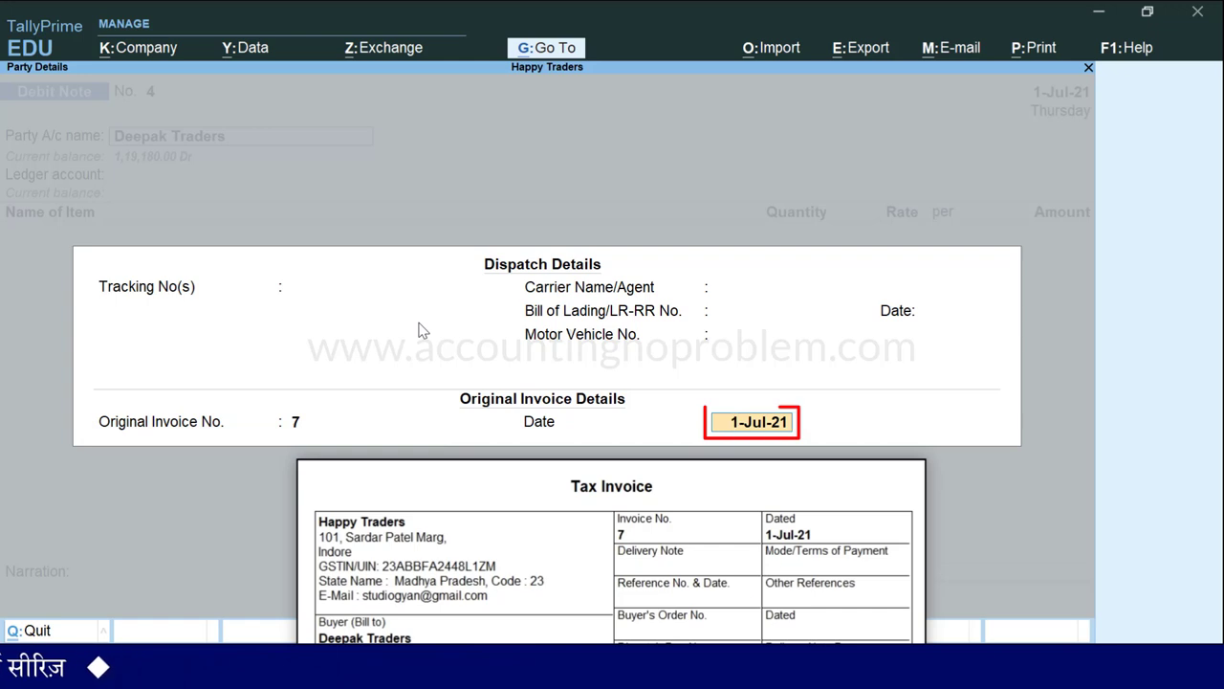
pyautogui.write('1.7')
pyautogui.press('Return')
pyautogui.press('Return')
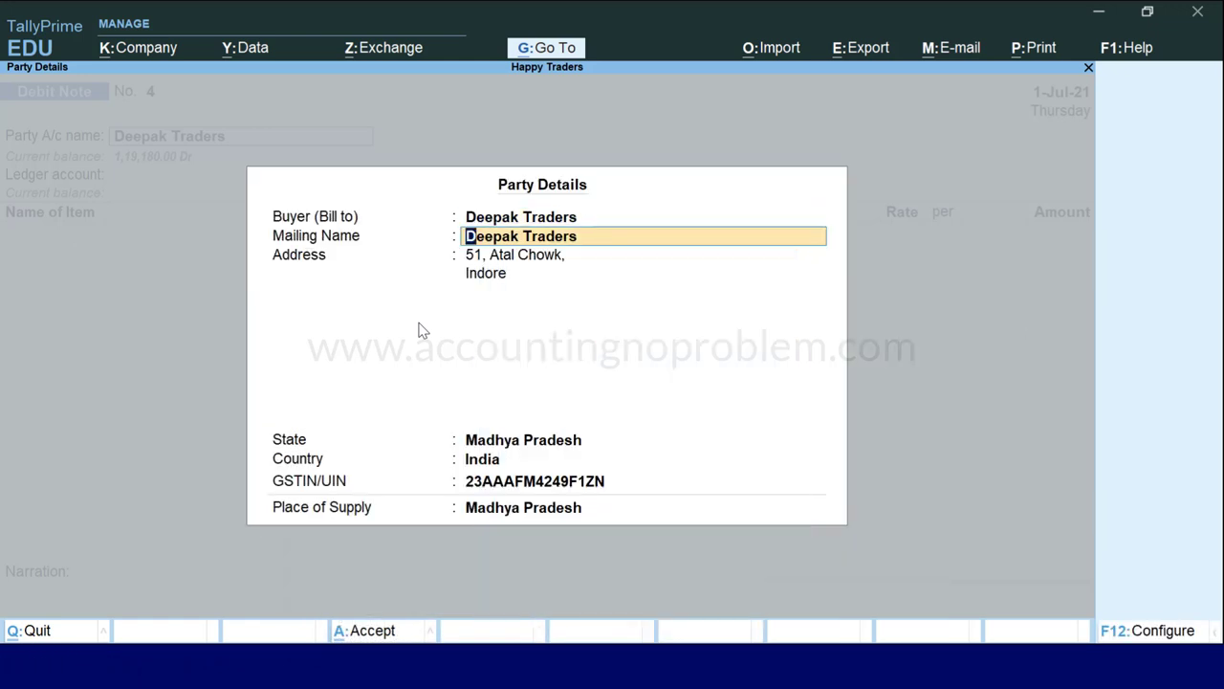
pyautogui.hotkey('ctrl', 'a')
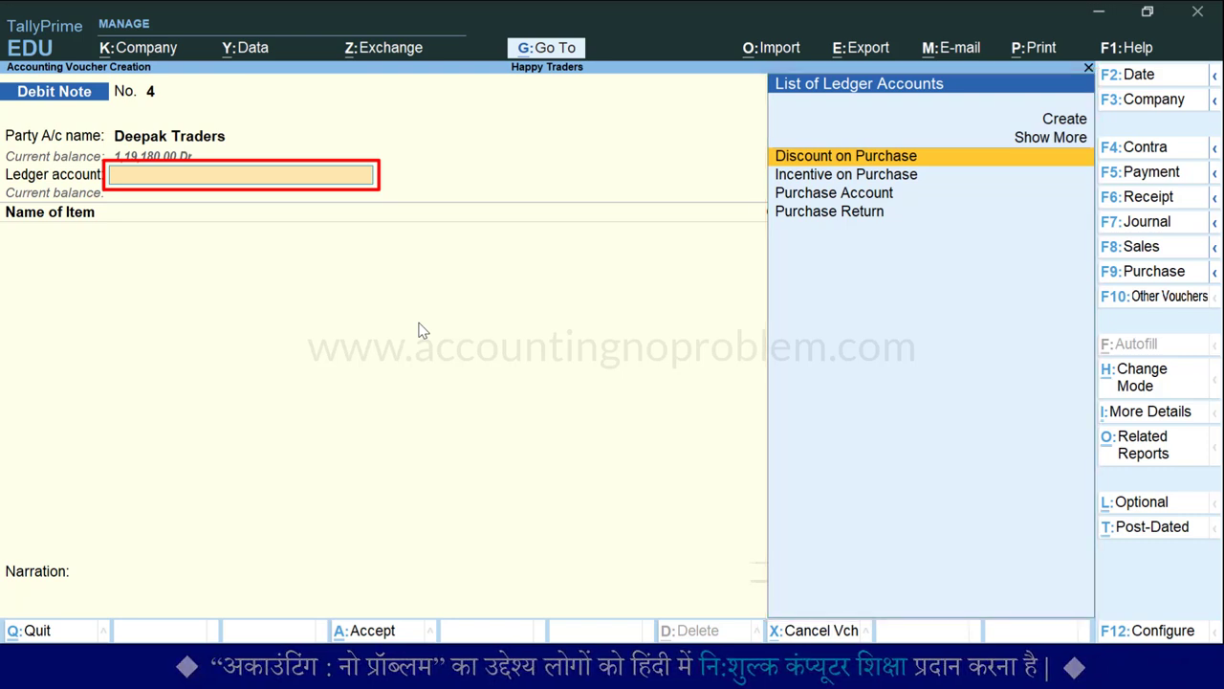
# Use Sales Account as the debit note's ledger and add the Monitor item with an amount of 2000 and no quantity or rate.
pyautogui.write('Sales')
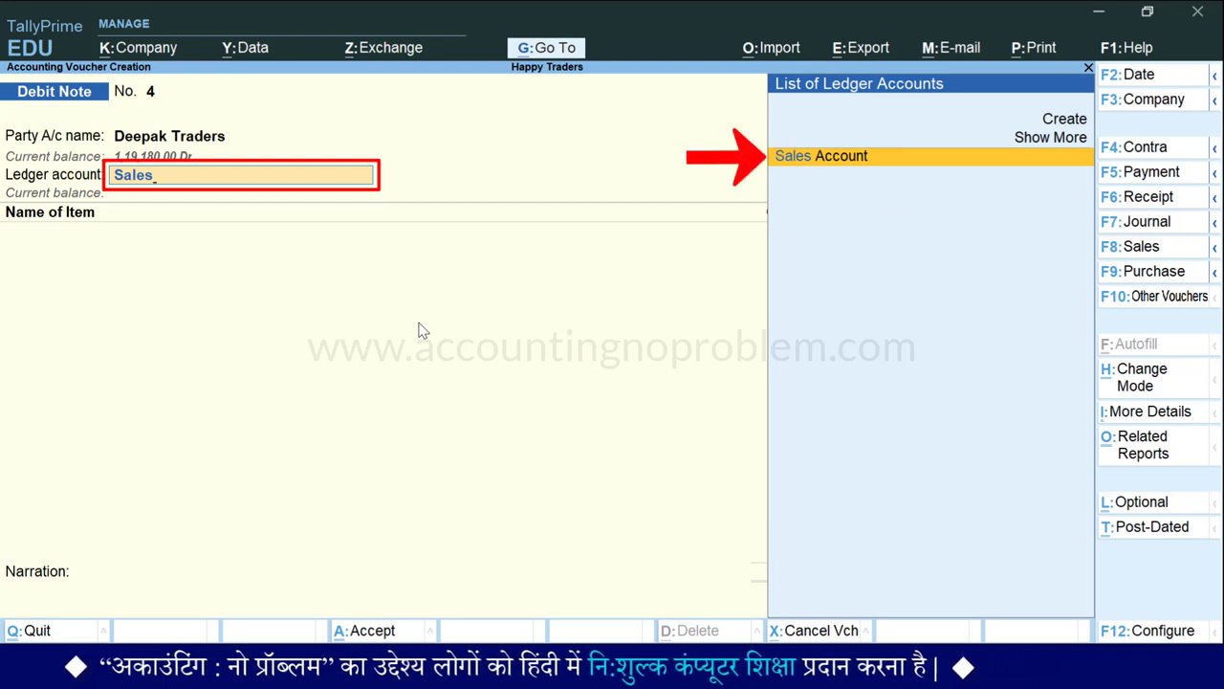
pyautogui.press('Return')
pyautogui.press('space')
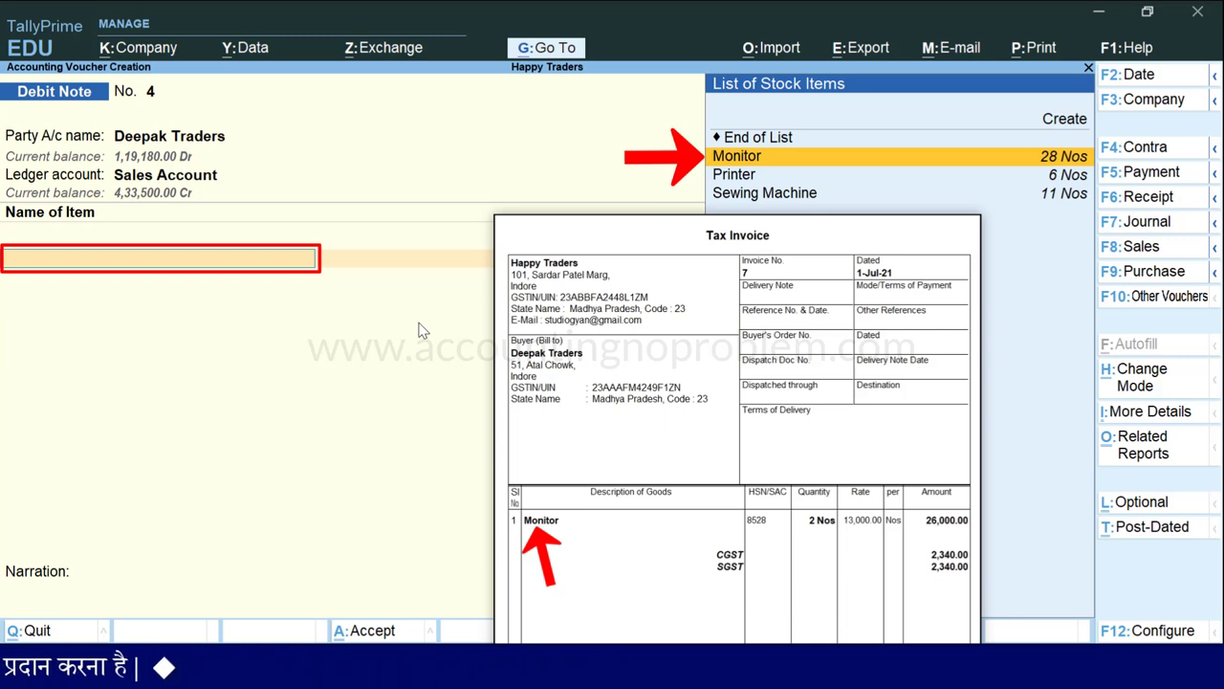
pyautogui.press('Return')
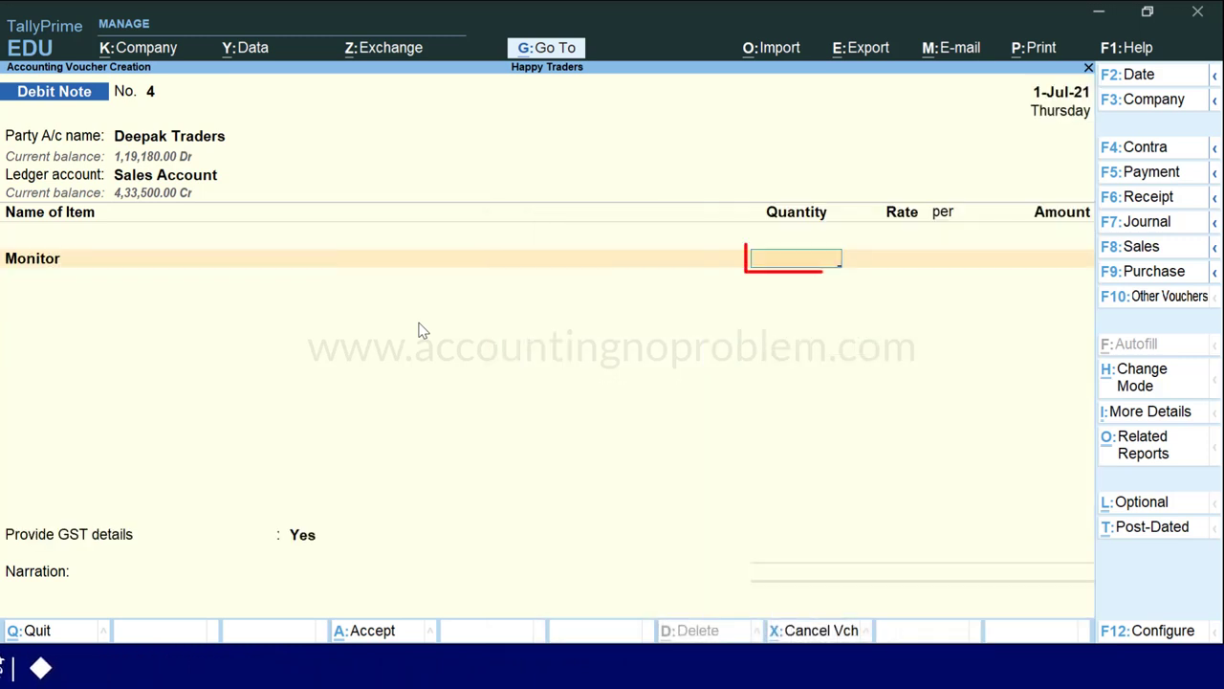
pyautogui.press('Return')
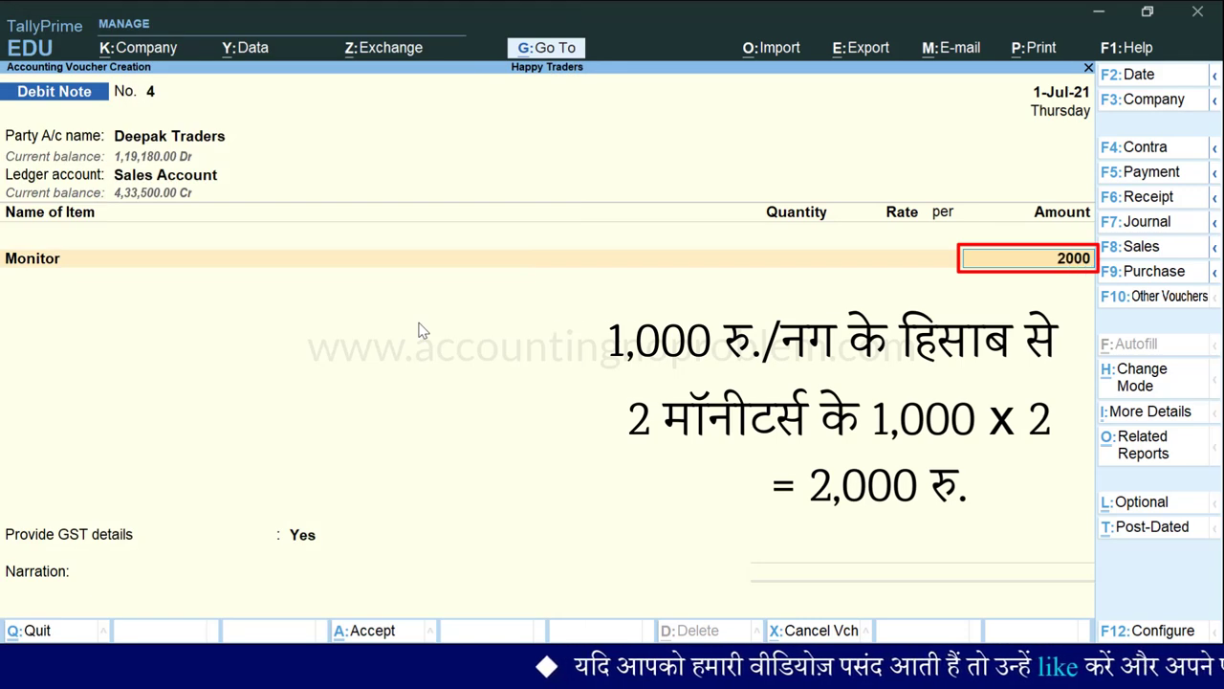
pyautogui.press('Return')
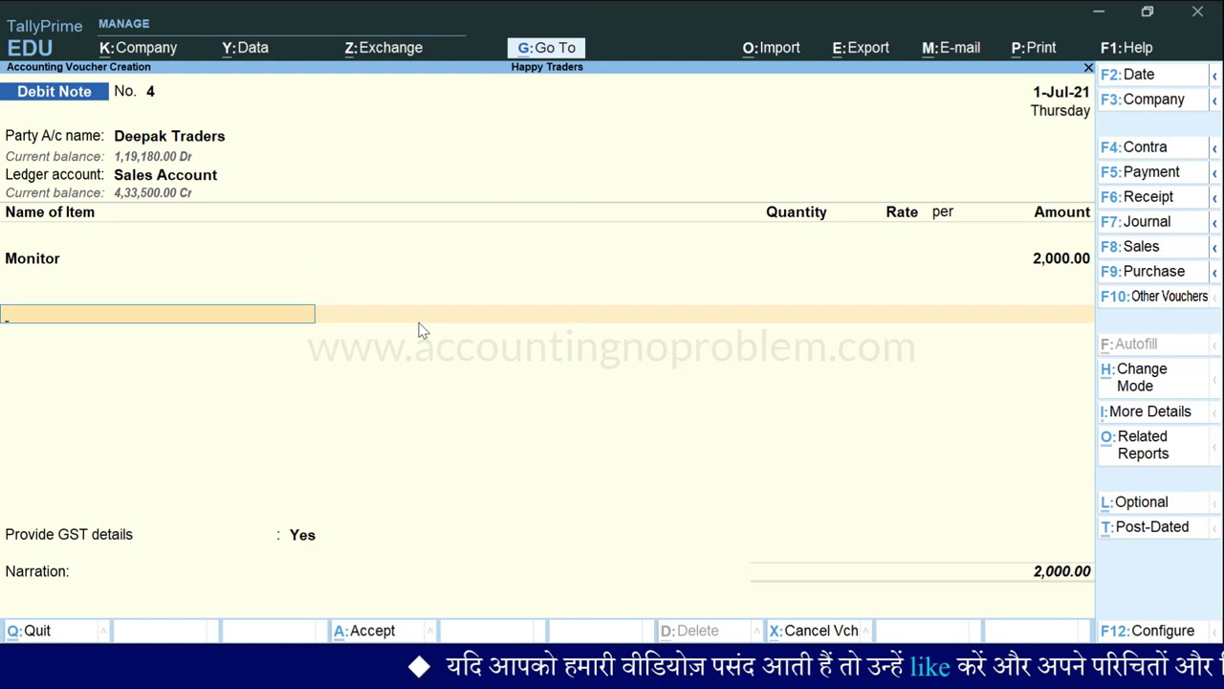
# Add the CGST and SGST ledgers to the debit note with their calculated amounts and end the ledger list.
pyautogui.press('Return')
pyautogui.press('BackSpace')
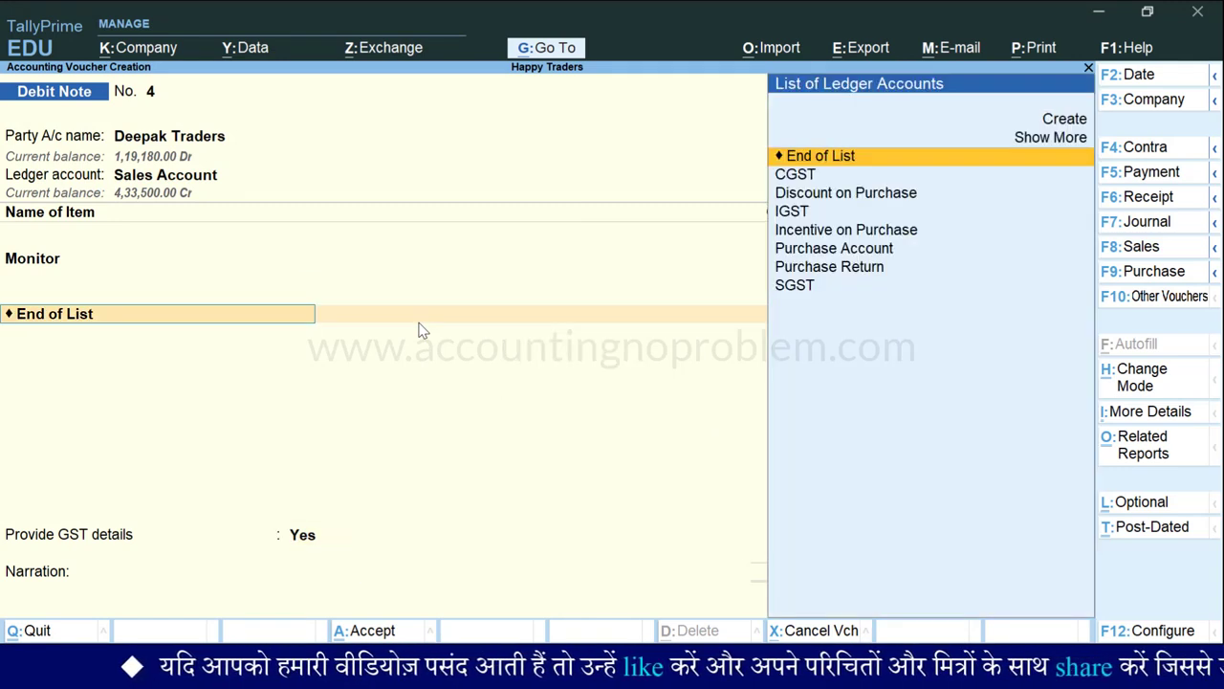
pyautogui.write('C')
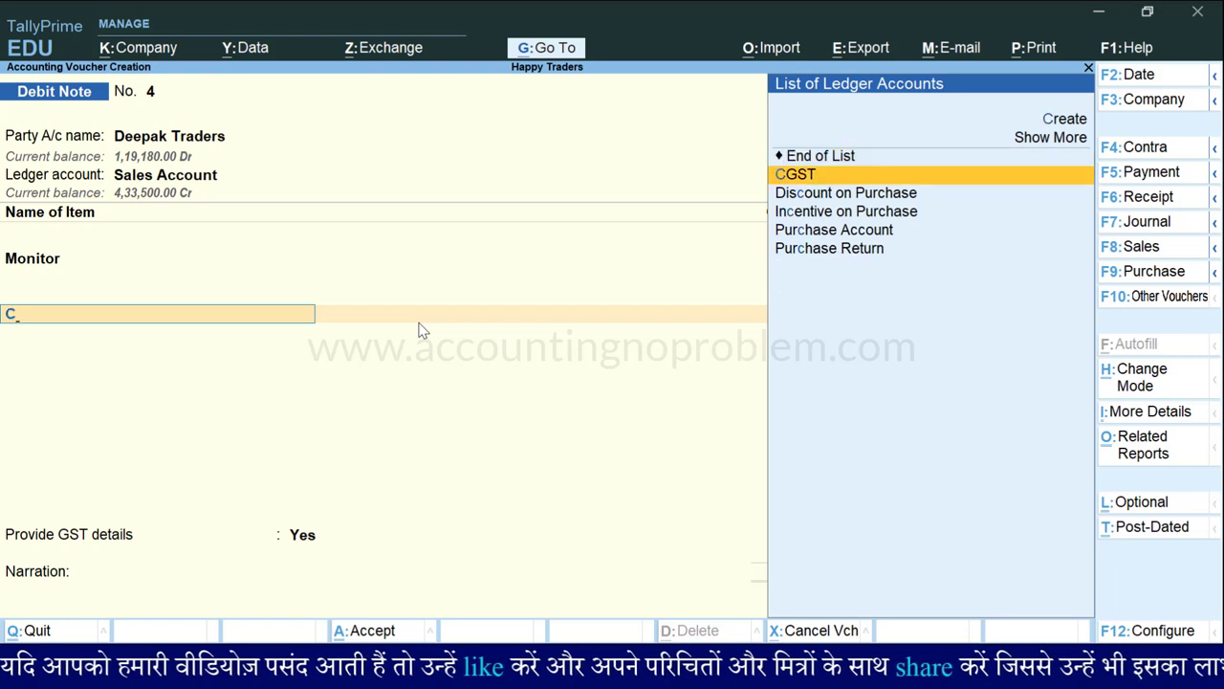
pyautogui.press('Return')
pyautogui.press('Return')
pyautogui.write('S')
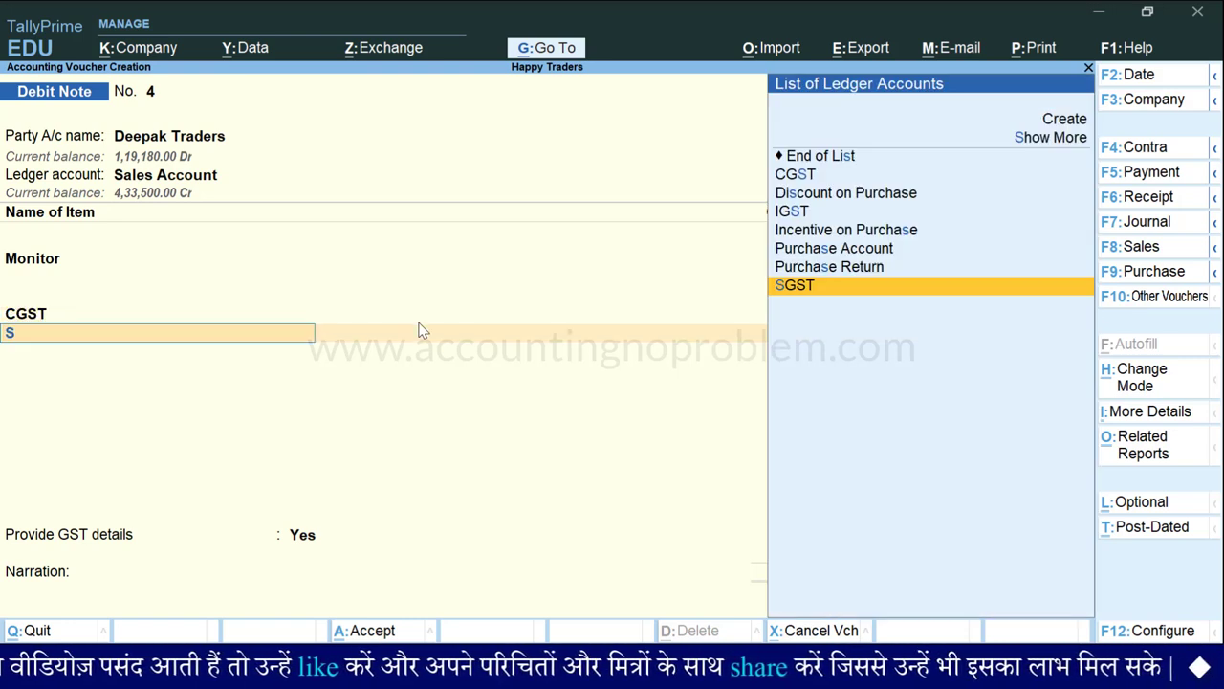
pyautogui.press('Return')
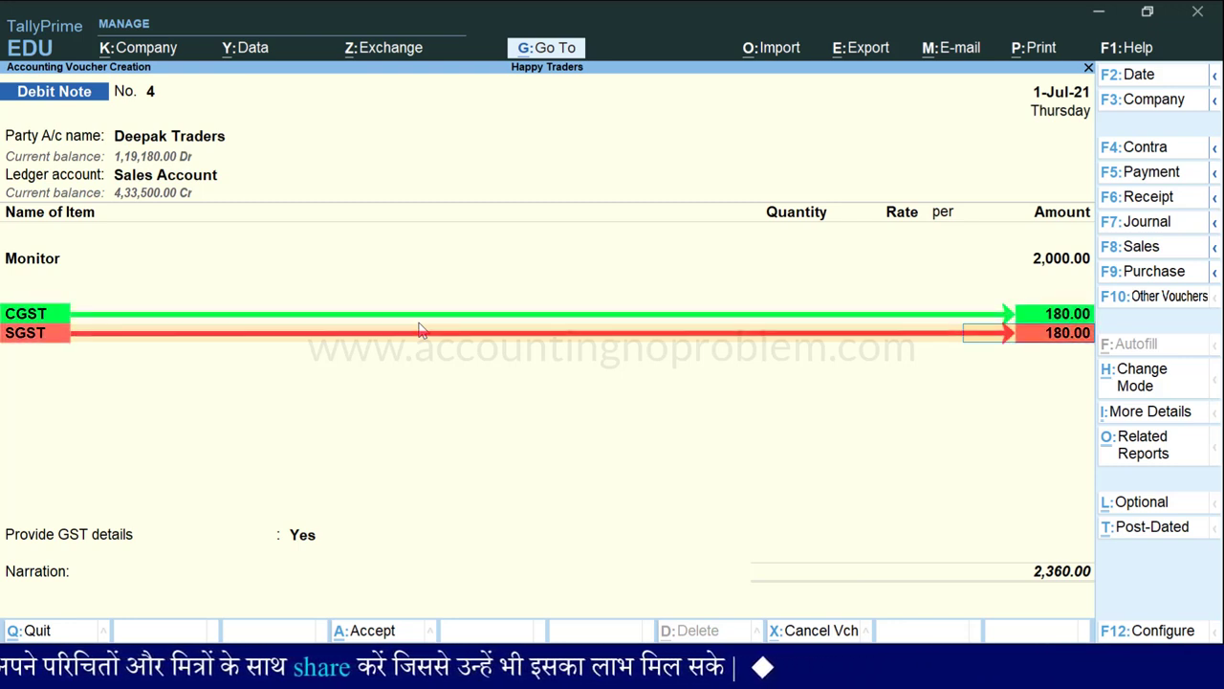
pyautogui.press('Return')
pyautogui.press('Return')
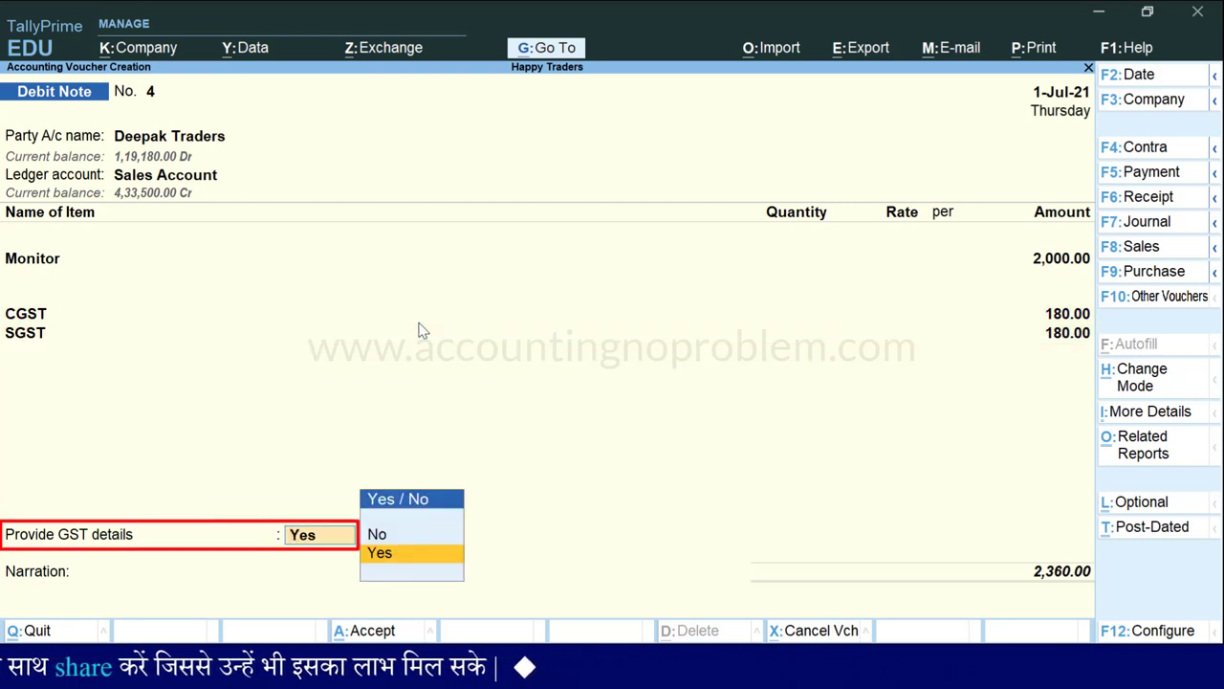
# Provide GST details for the debit note with 04-Correction in Invoice as the reason for issuing it.
pyautogui.press('Return')
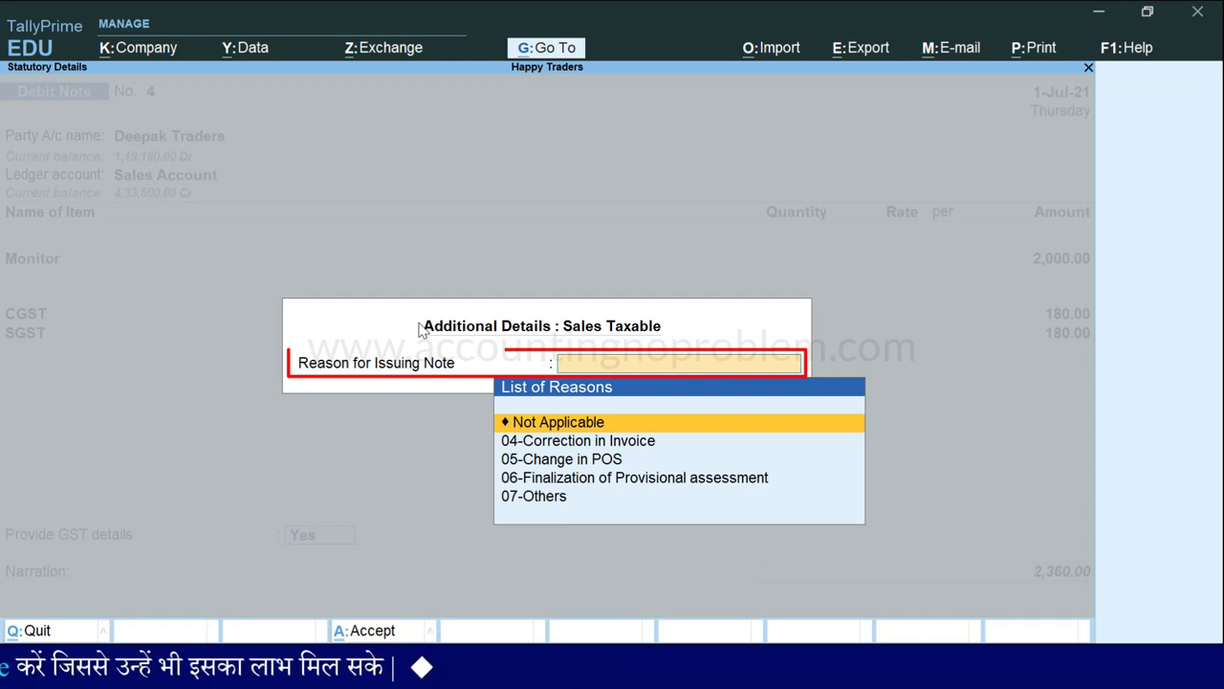
pyautogui.press('Down')
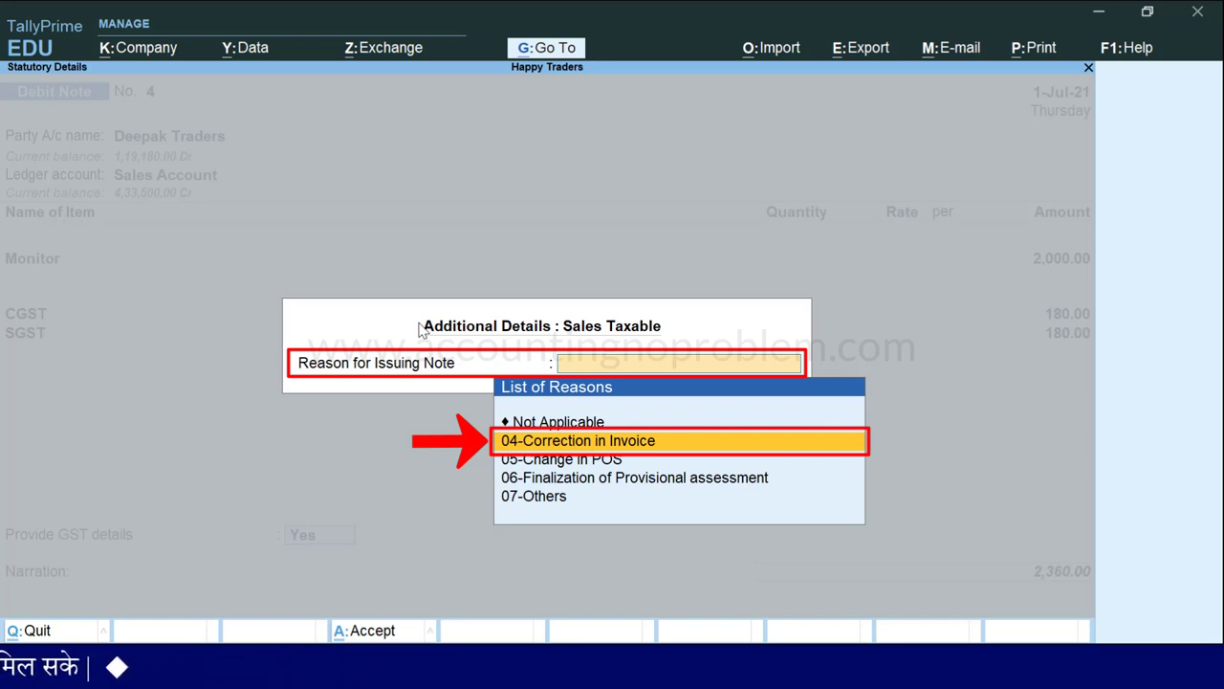
pyautogui.press('Return')
pyautogui.press('Return')
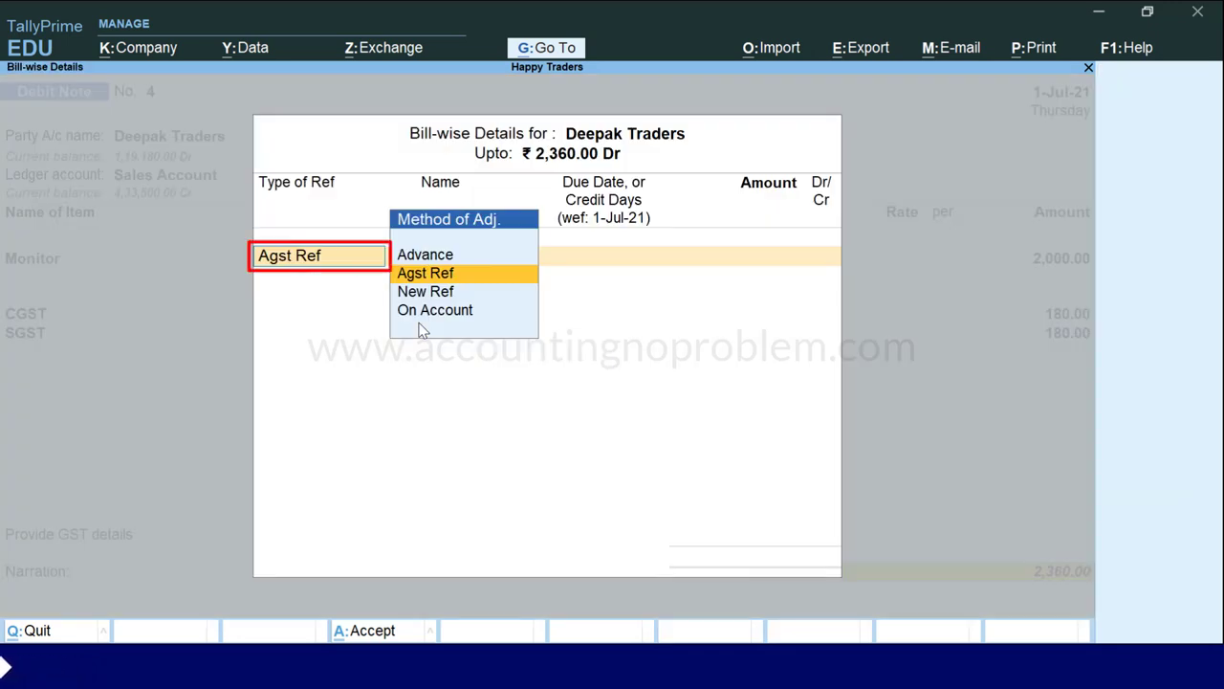
# Allocate 2360 Dr as Agst Ref to pending bill 7 in Deepak Traders' bill-wise details.
pyautogui.press('Return')
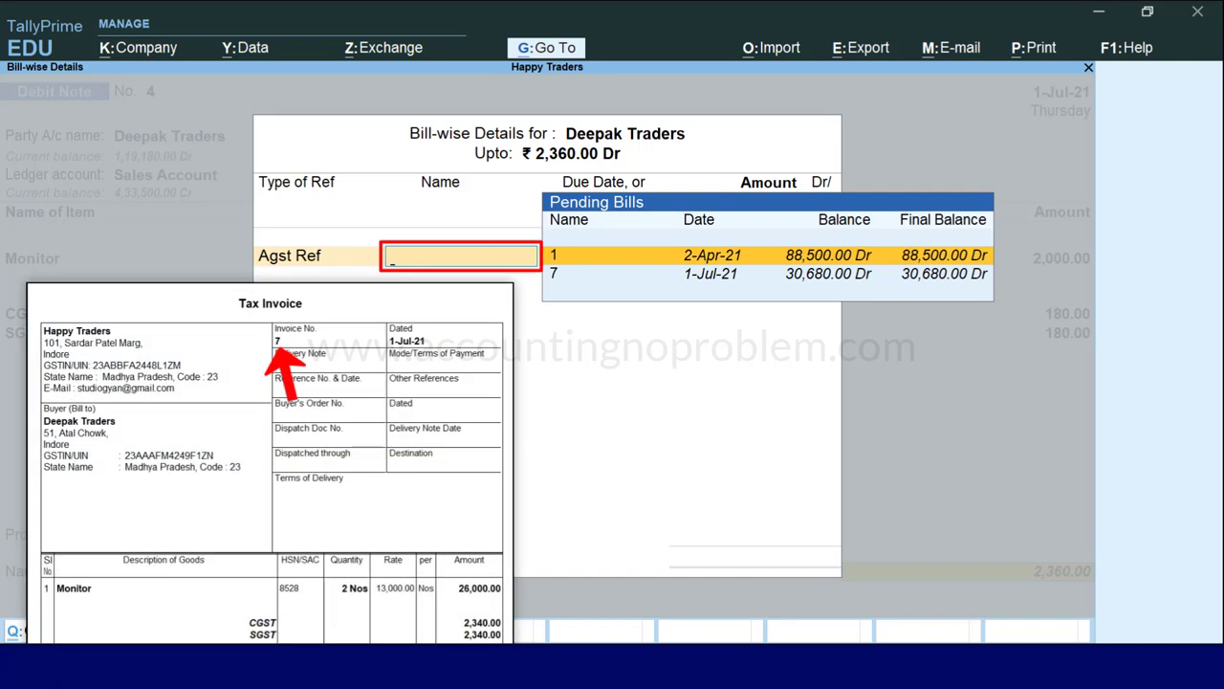
pyautogui.press('Down')
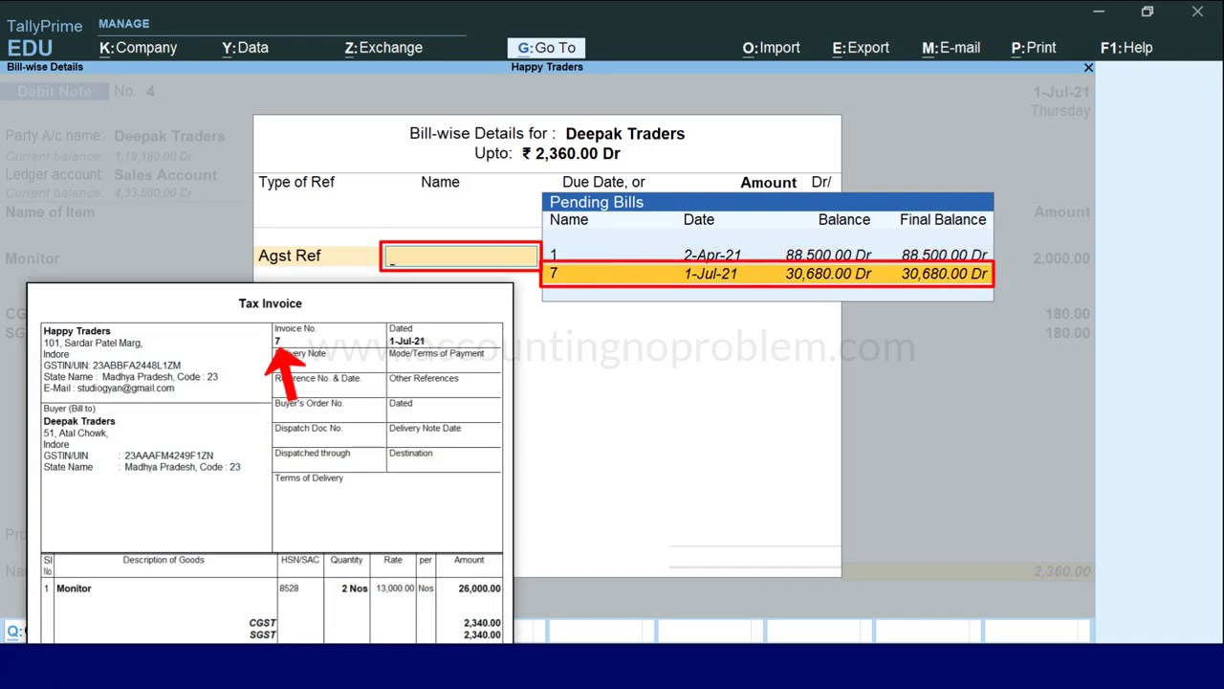
pyautogui.press('Return')
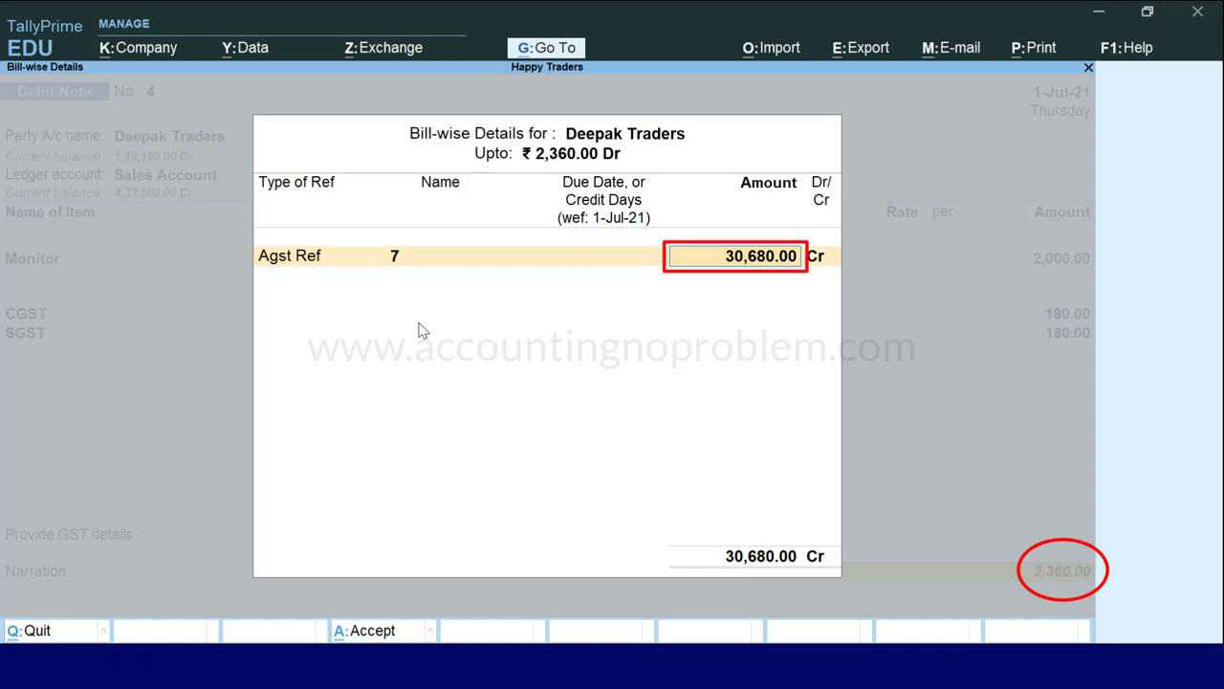
pyautogui.write('2360')
pyautogui.press('Return')
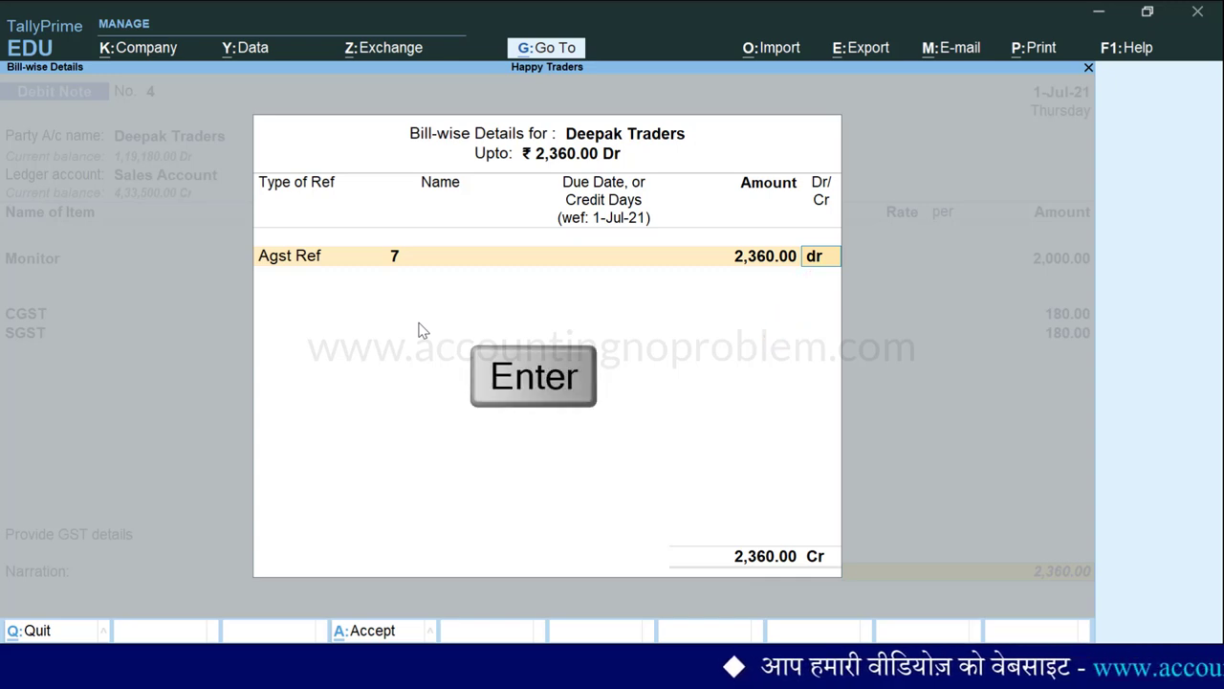
pyautogui.press('Return')
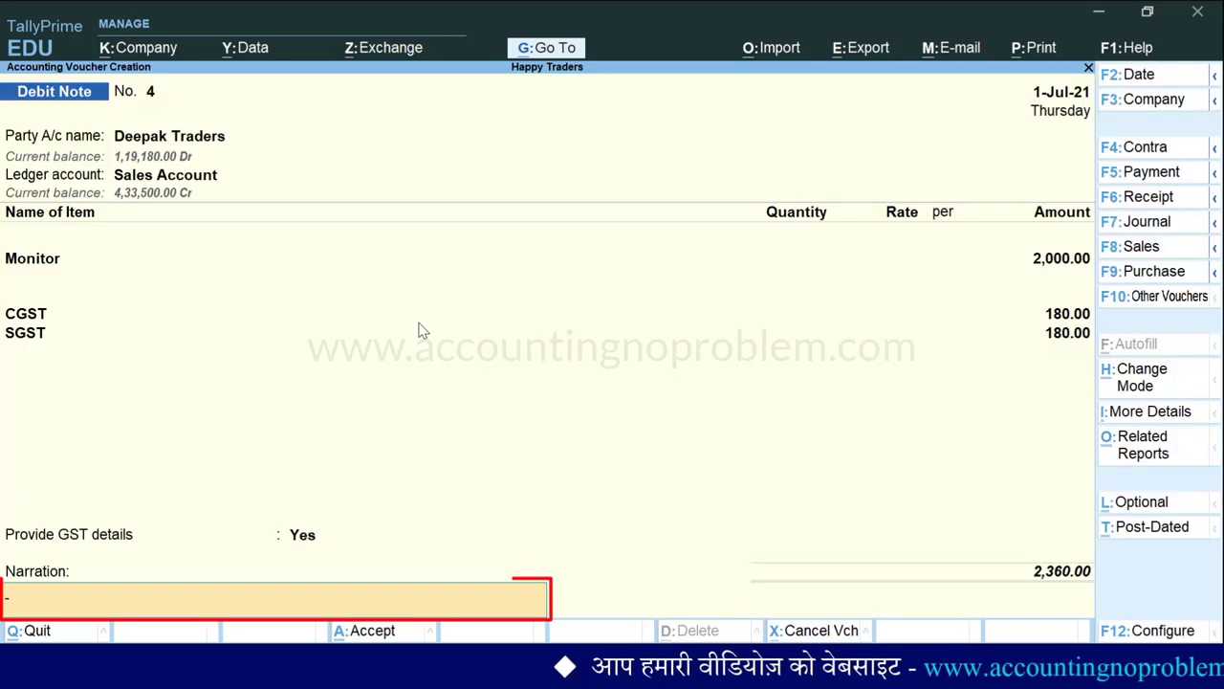
# Enter the narration "Increased the rate of item in sales value by Rs 2360." and save the debit note.
pyautogui.write('Increased the rate of item in sales value by Rs 2360.')
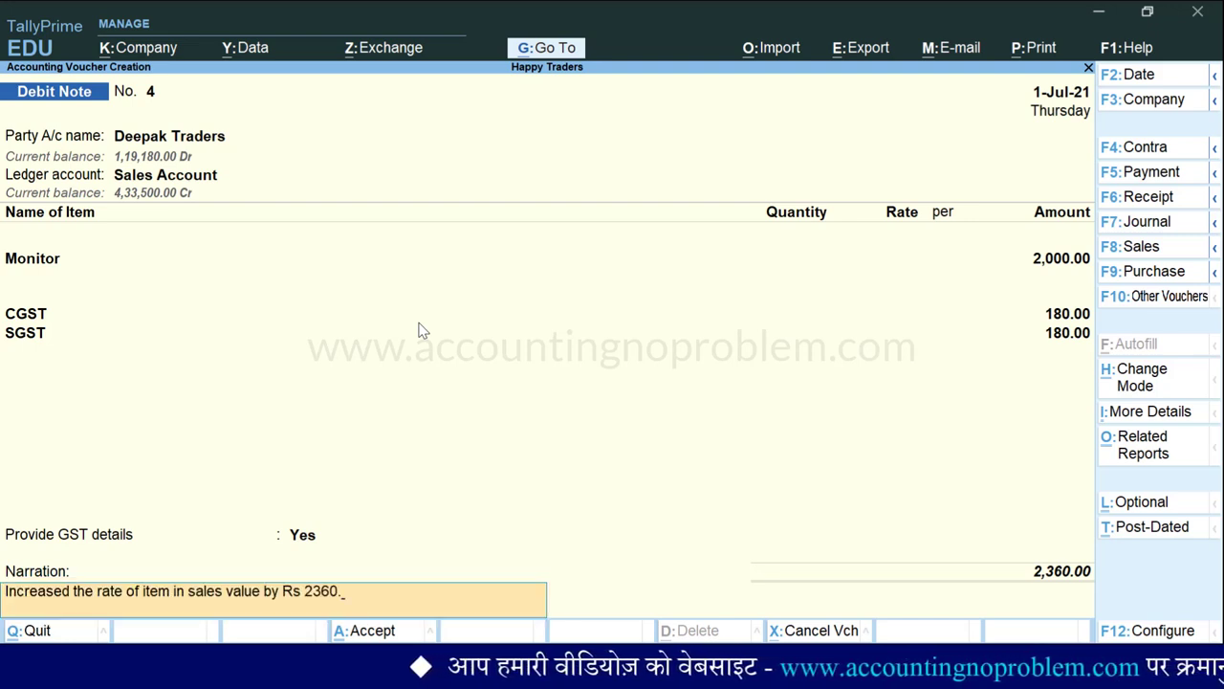
pyautogui.press('Return')
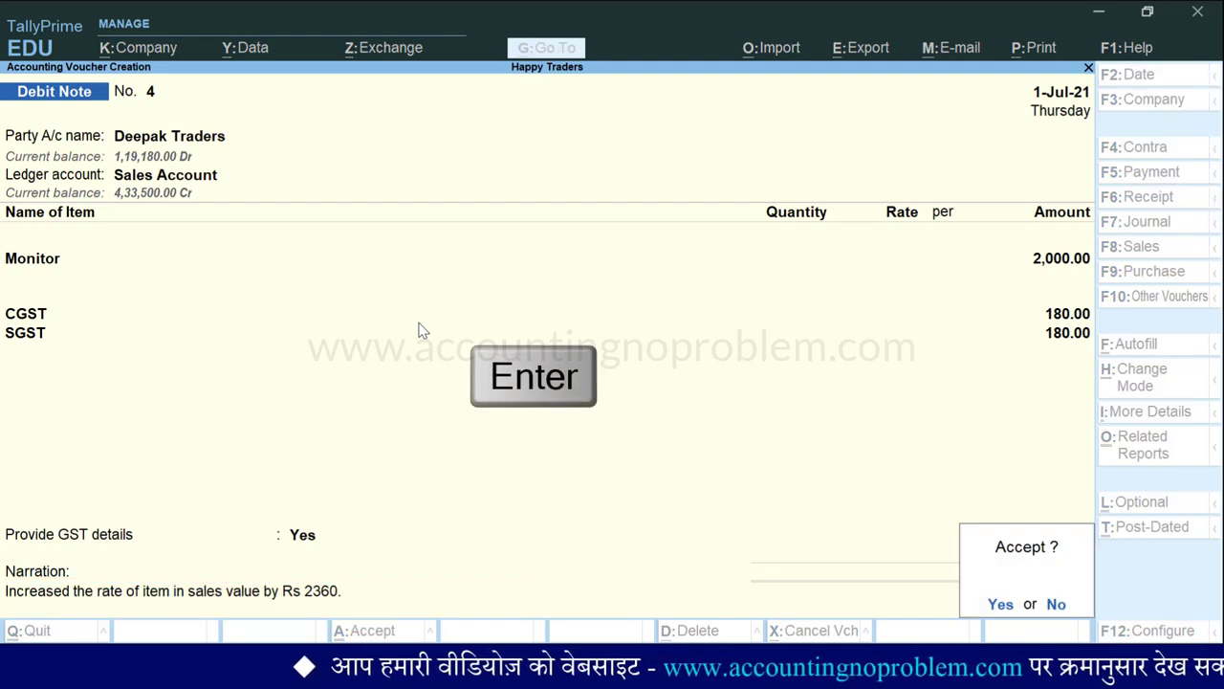
pyautogui.press('Return')
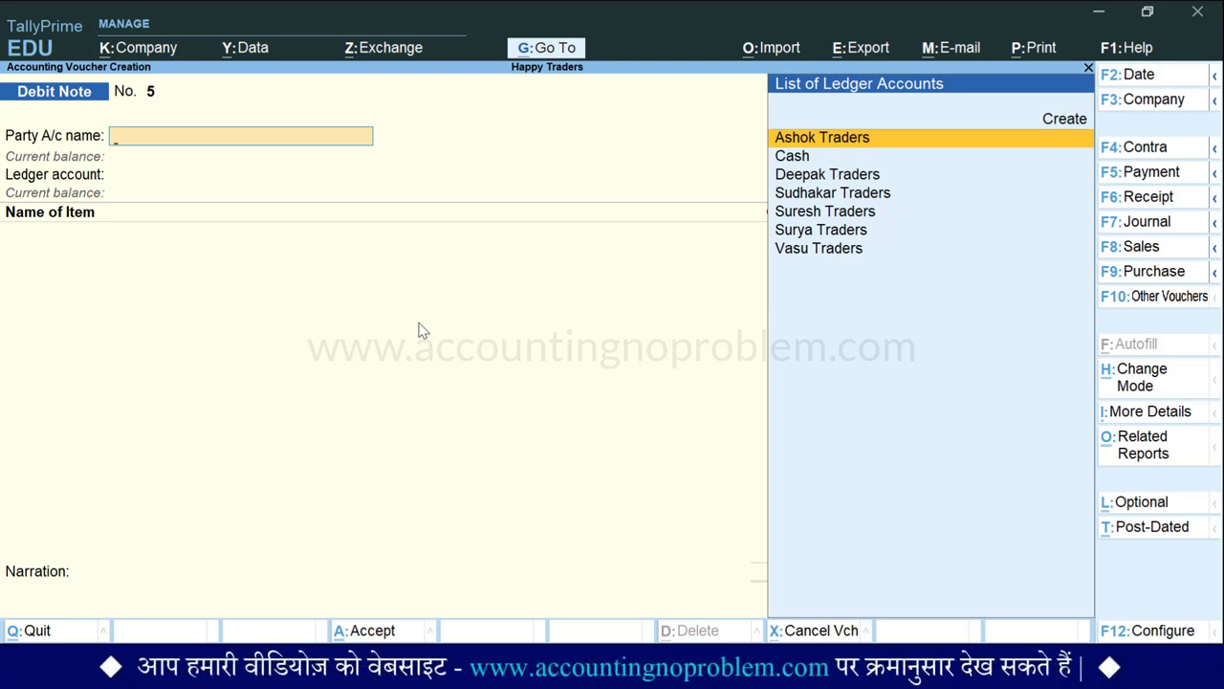
# Open the GSTR-1 report and set its period from 1-Jul-21 to 31-Jul-21.
pyautogui.hotkey('alt', 'g')
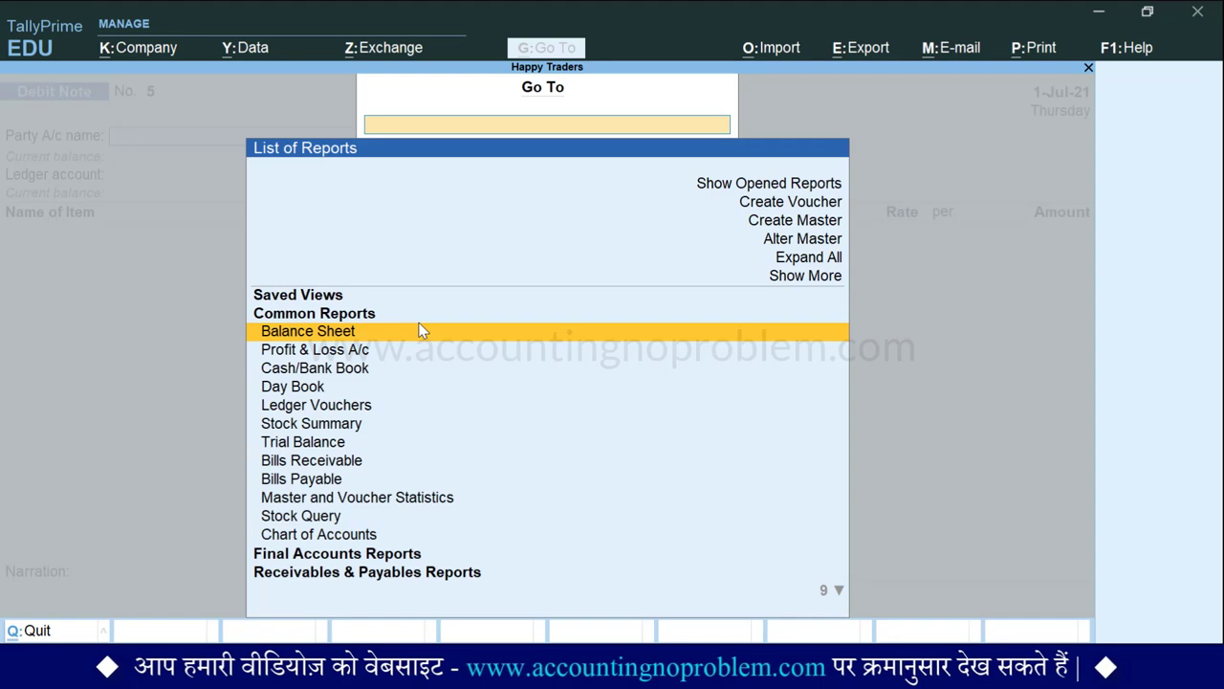
pyautogui.write('Gstr')
pyautogui.press('Return')
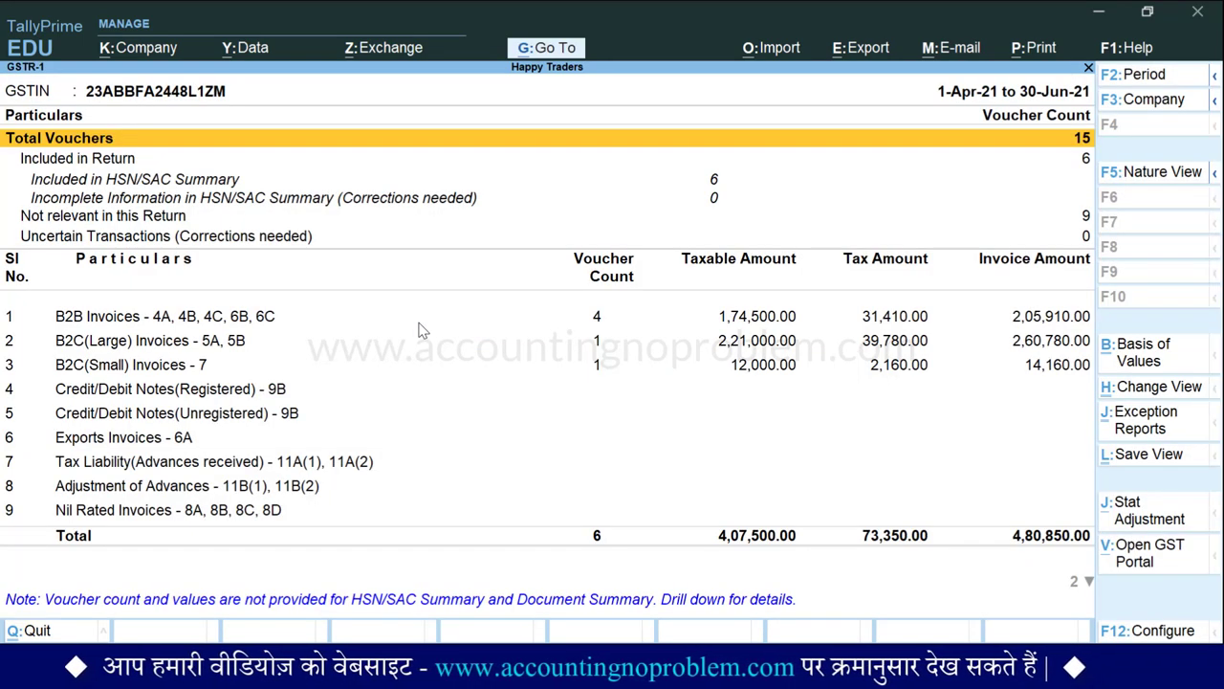
pyautogui.press('F2')
pyautogui.write('1-7')
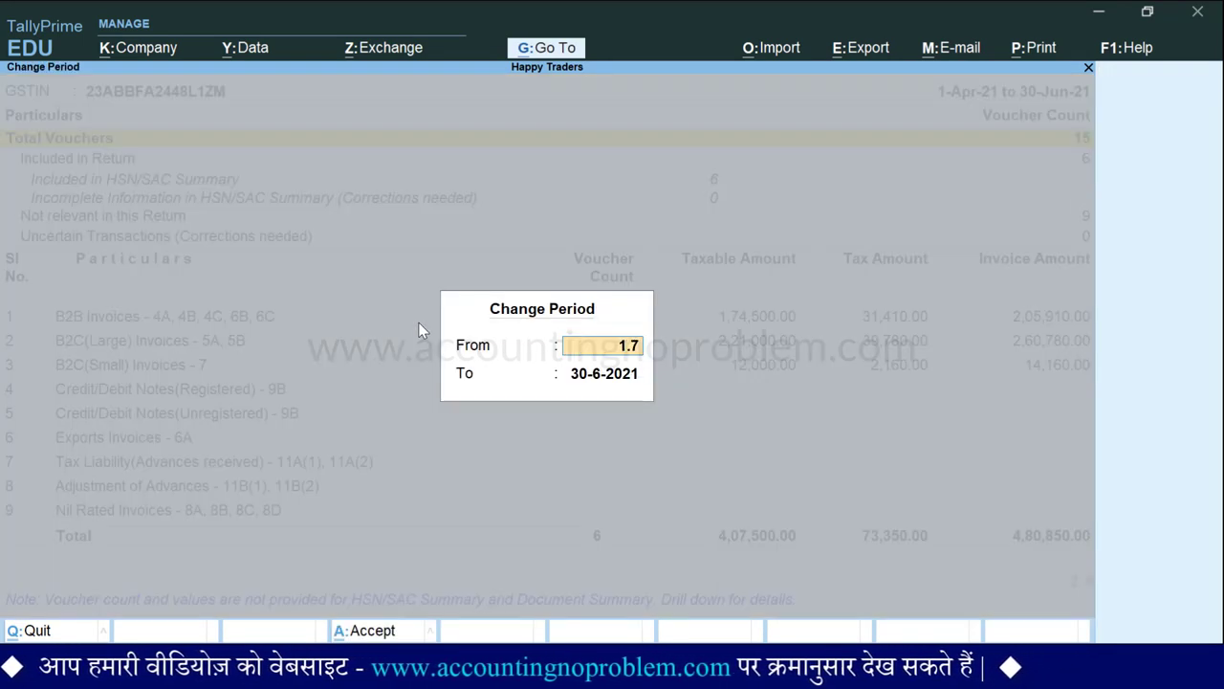
pyautogui.press('Return')
pyautogui.write('31-7')
pyautogui.press('Return')
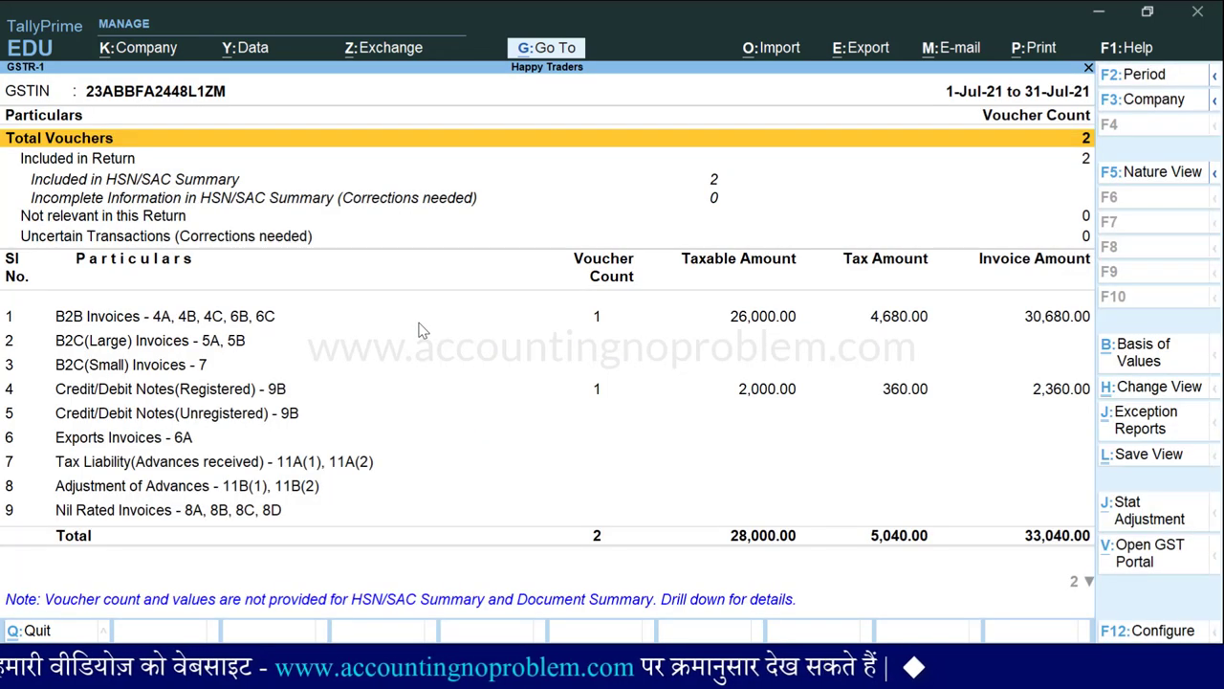
# Examine the taxable and tax amounts of B2B Invoices and Credit/Debit Notes(Registered) in the GSTR-1 report.
pyautogui.press('Down')
pyautogui.press('Down')
pyautogui.press('Down')
pyautogui.press('Down')
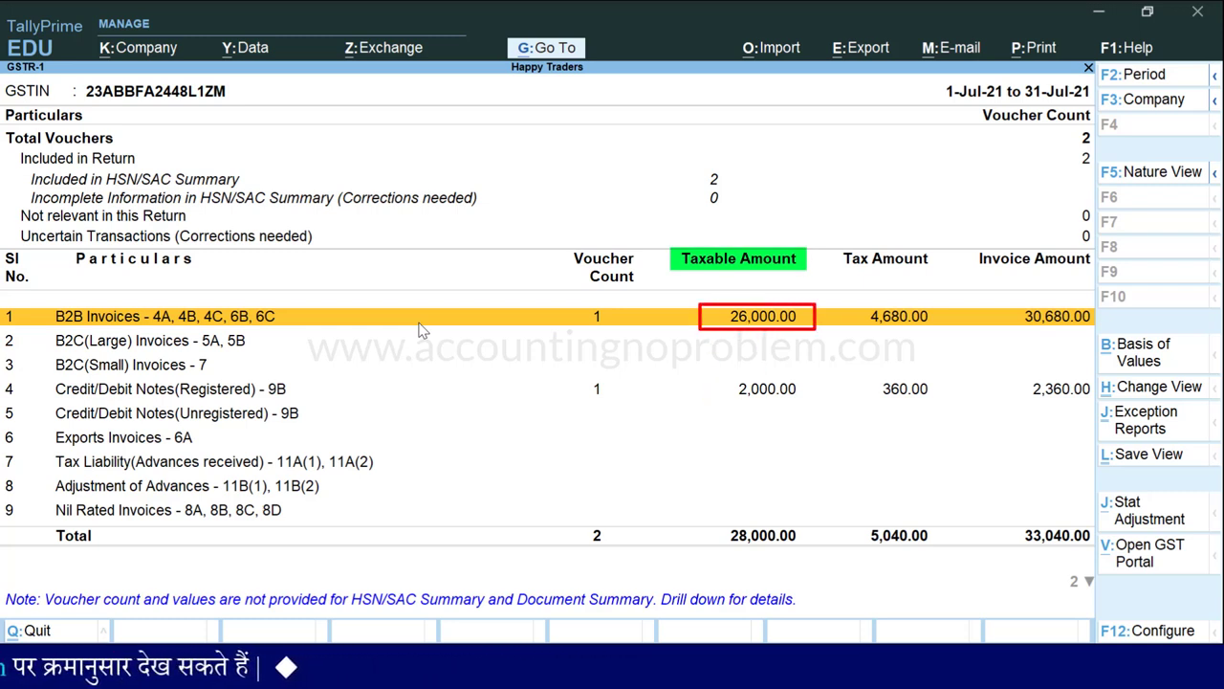
pyautogui.press('Down')
pyautogui.press('Down')
pyautogui.press('Down')
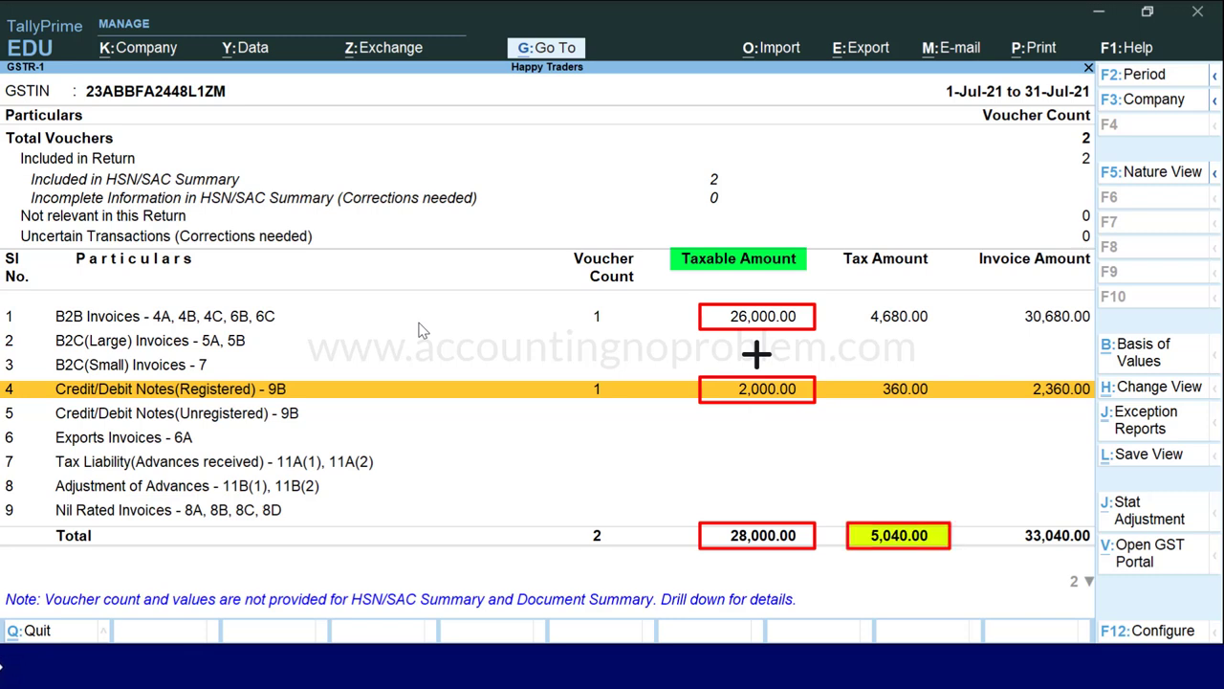
# Close the GSTR-1 report and open the Ledger Outstandings report for Deepak Traders.
pyautogui.press('Escape')
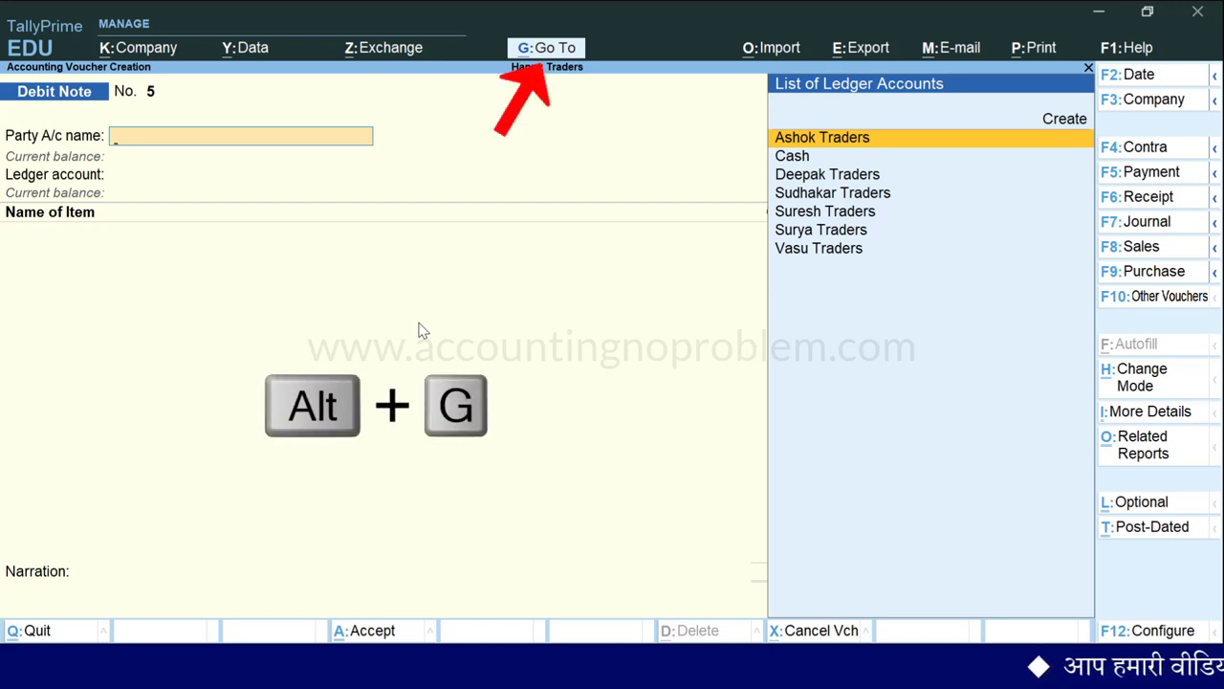
pyautogui.hotkey('alt', 'g')
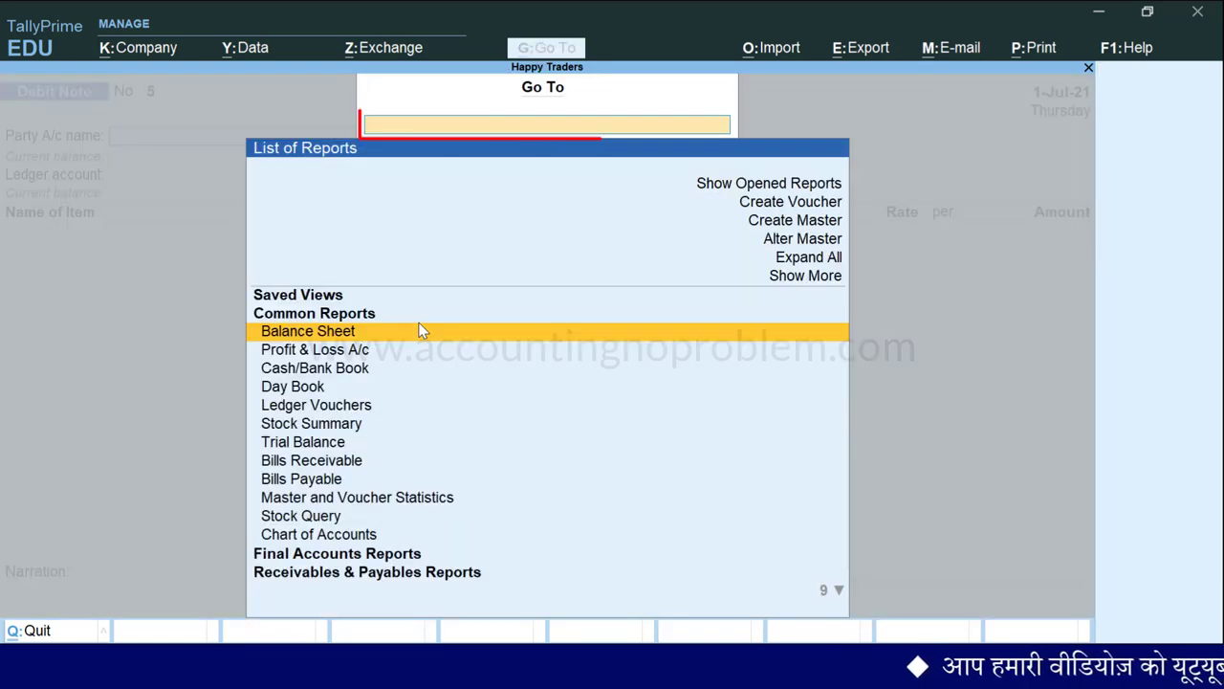
pyautogui.write('Ledger')
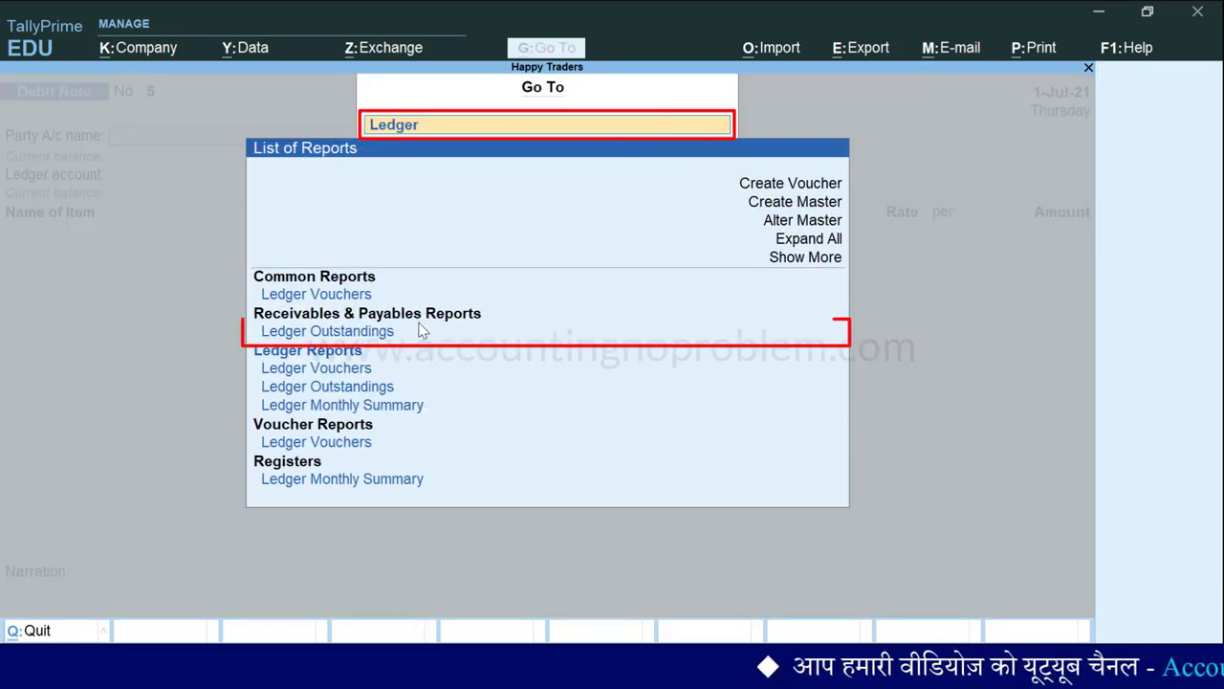
pyautogui.press('Down')
pyautogui.press('Down')
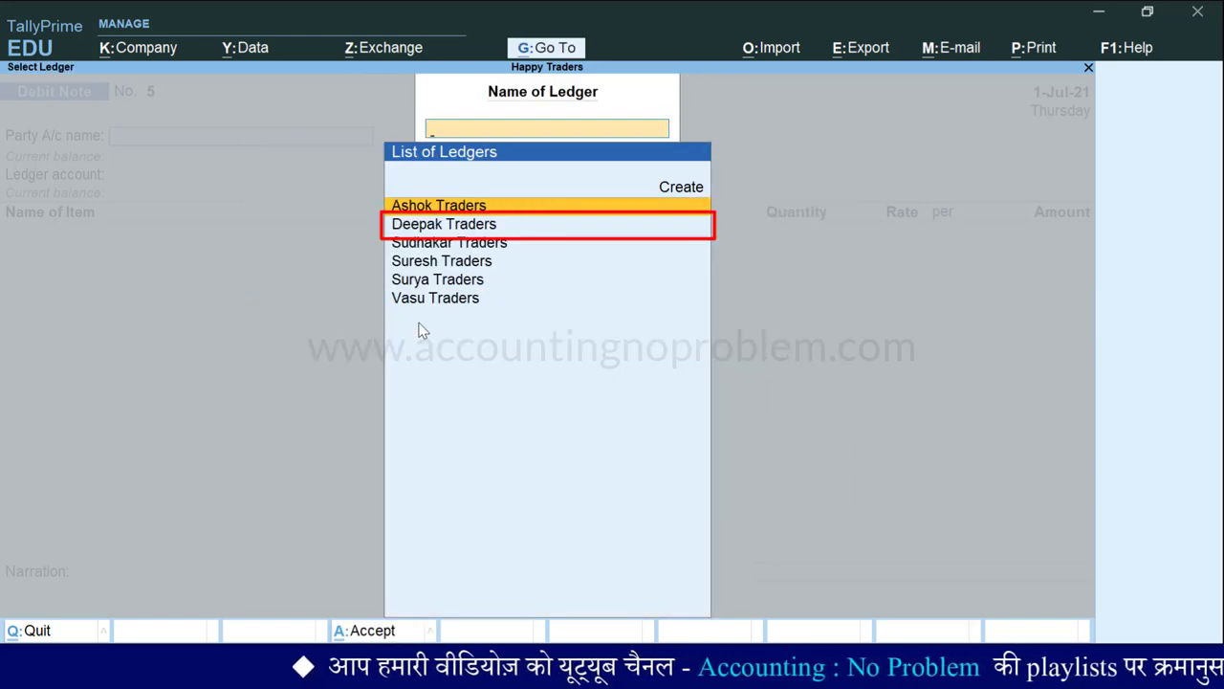
pyautogui.press('Down')
pyautogui.press('Return')
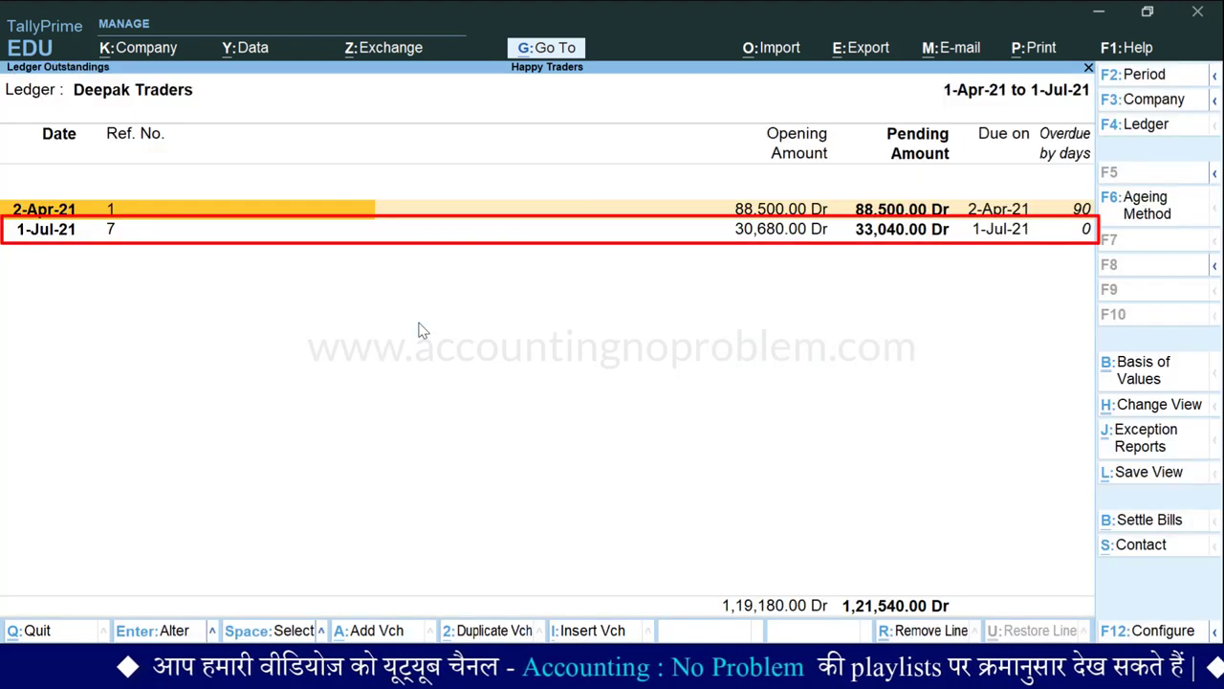
# Examine the voucher breakdown of Deepak Traders' pending bill 7, and return to the debit note entry.
pyautogui.press('Down')
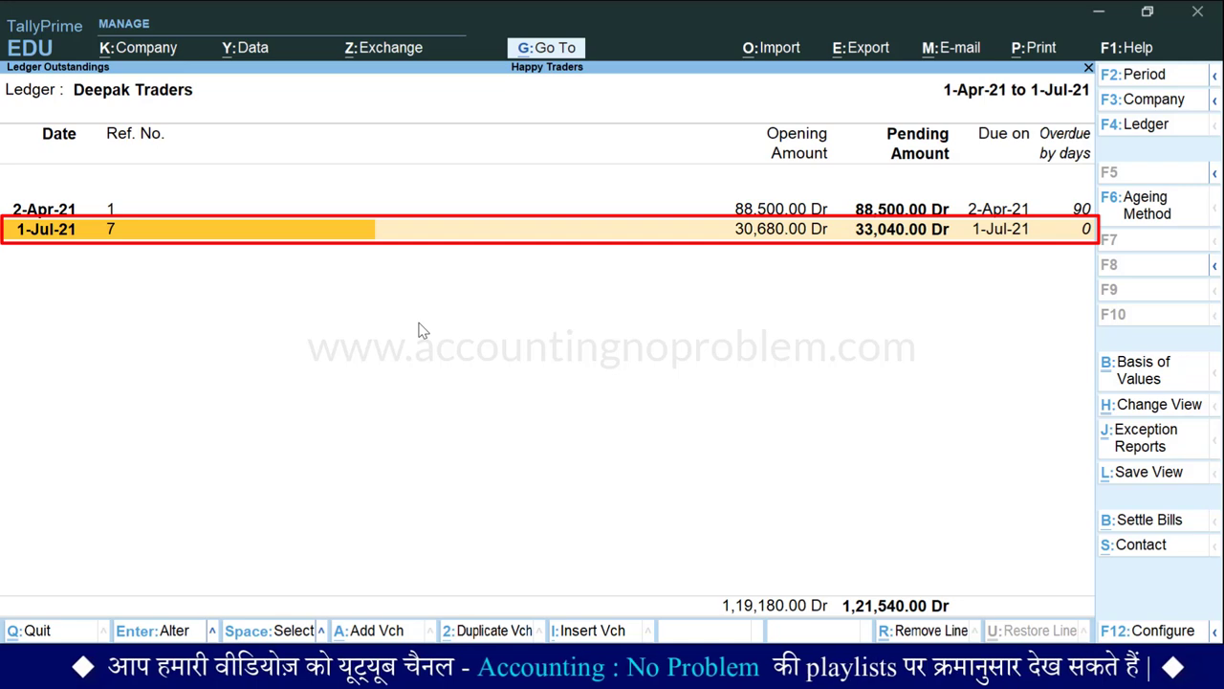
pyautogui.hotkey('shift', 'Return')
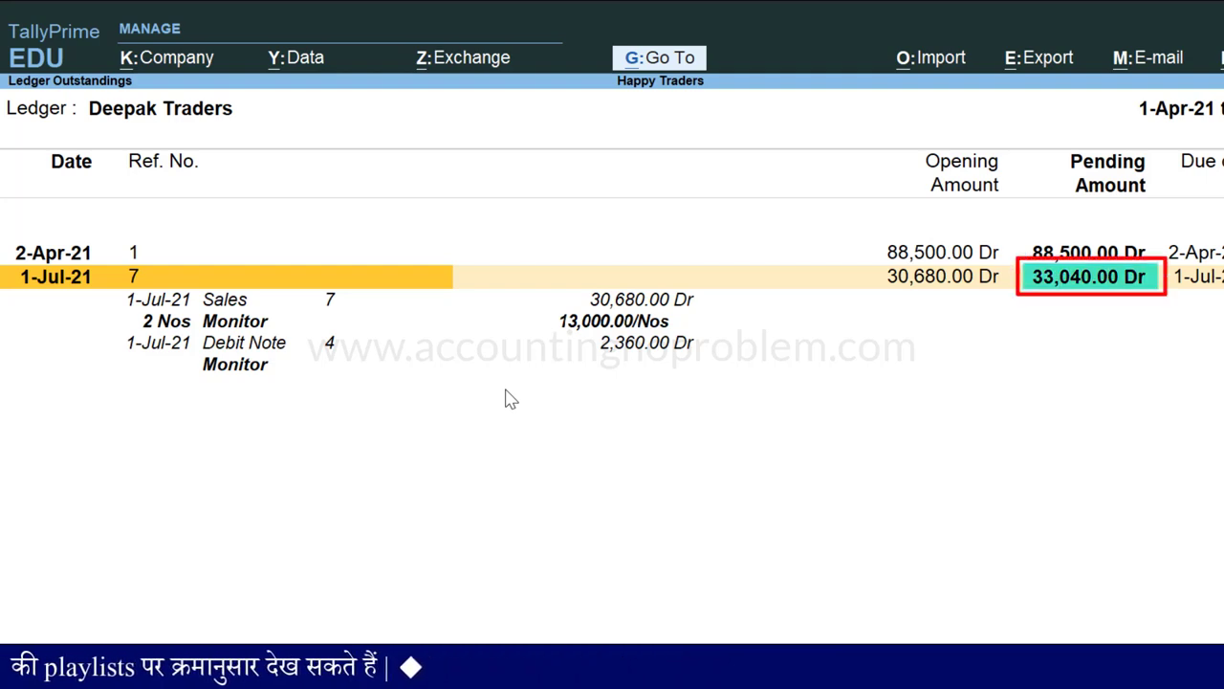
pyautogui.press('Escape')
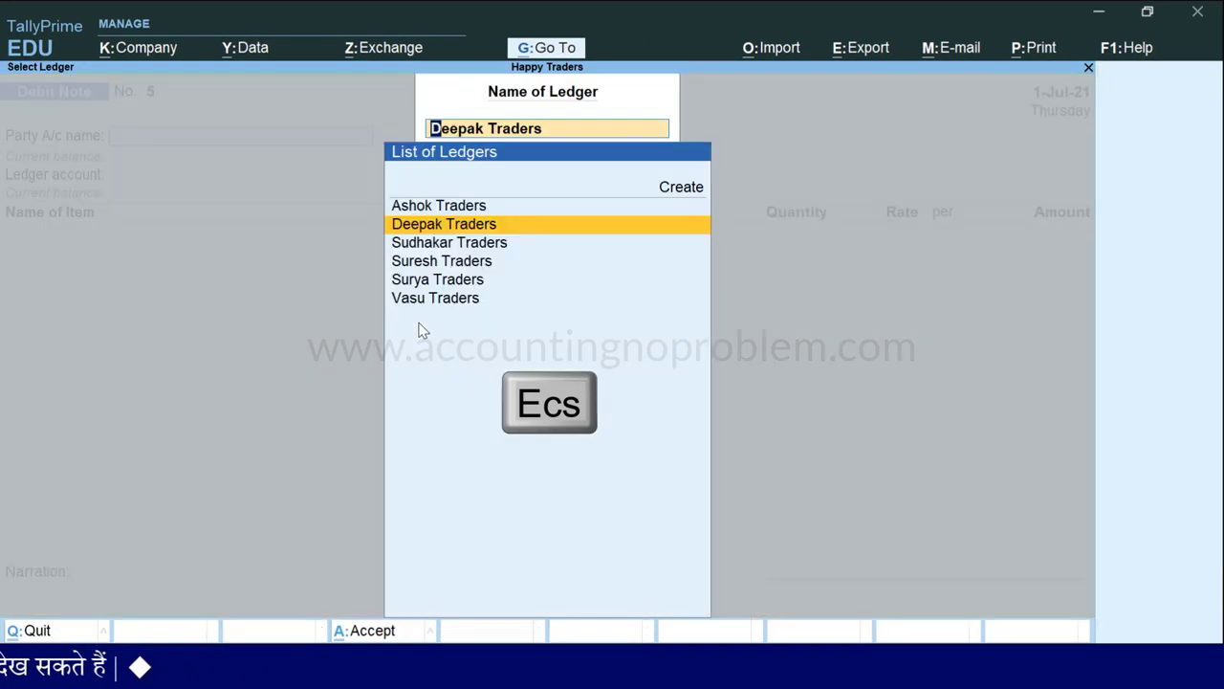
pyautogui.press('Escape')
pyautogui.press('Escape')
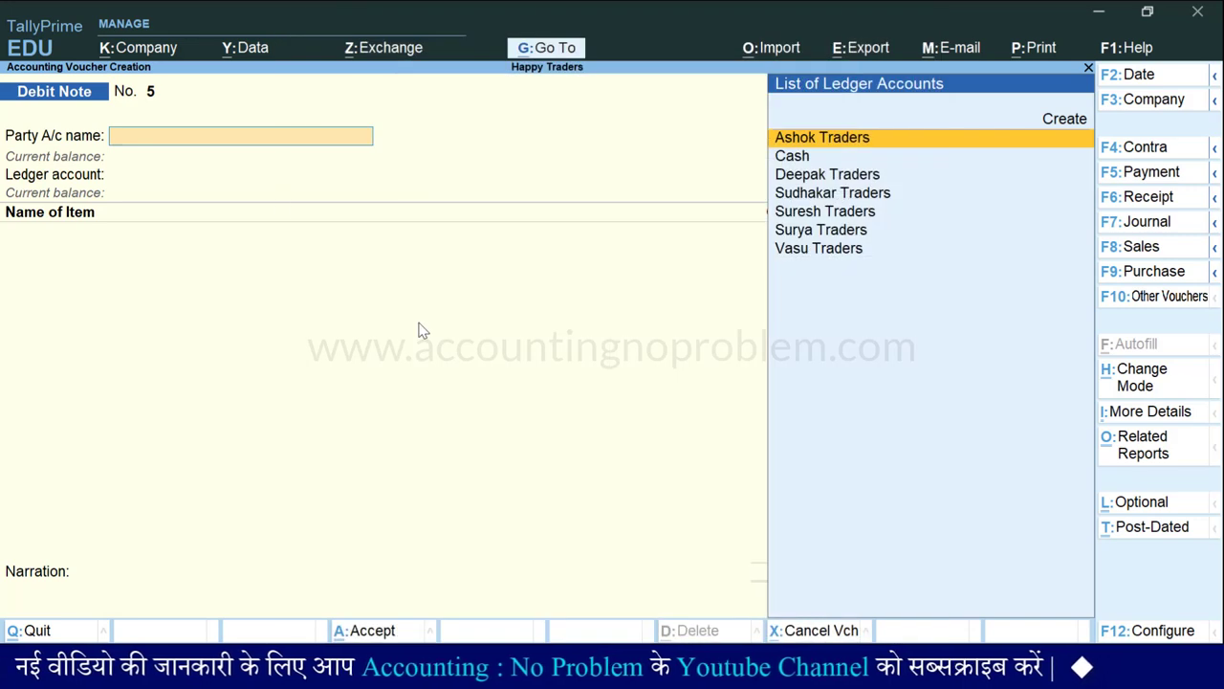
# Start a purchase voucher with supplier invoice no. 8 dated 2-Jul-21, party Sudhakar Traders and ledger Purchase Account.
pyautogui.press('F9')
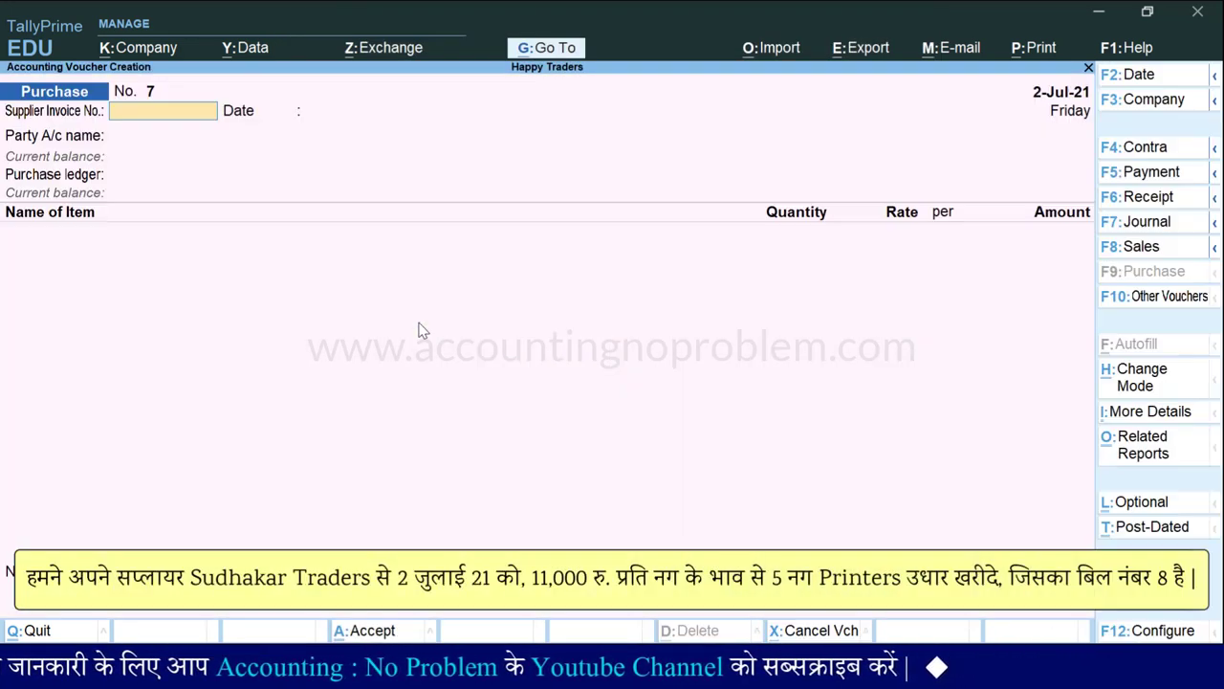
pyautogui.write('8')
pyautogui.press('Return')
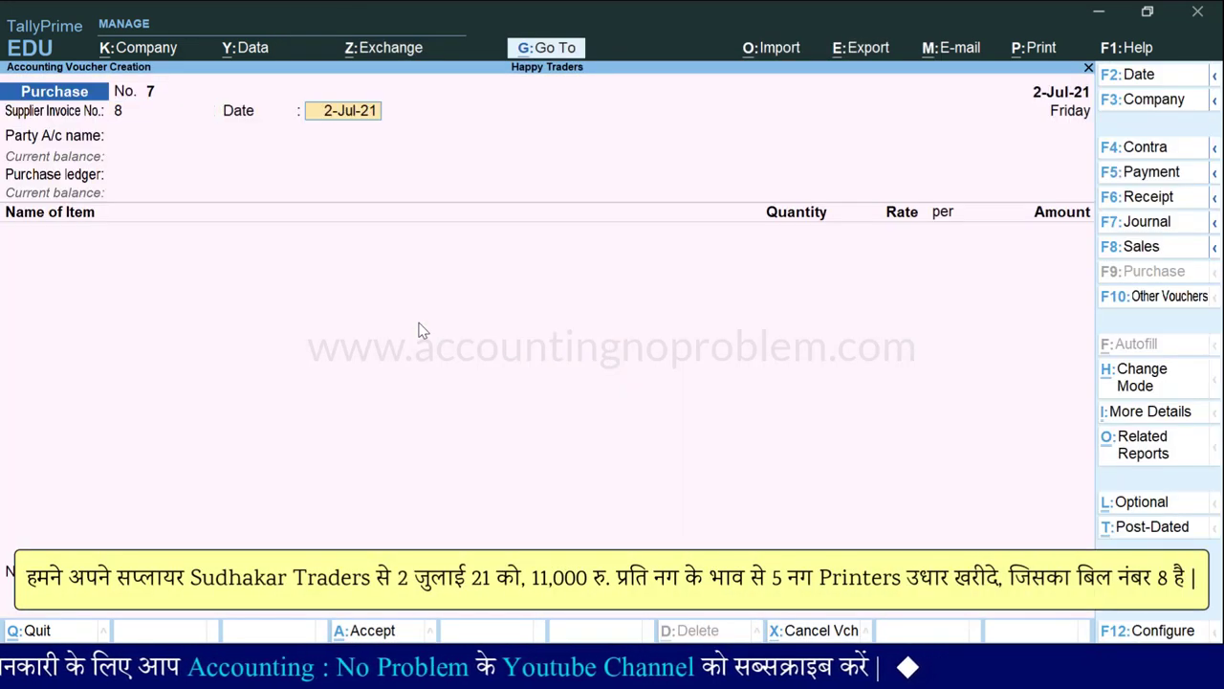
pyautogui.press('Return')
pyautogui.press('Down')
pyautogui.press('Down')
pyautogui.press('Return')
pyautogui.hotkey('ctrl', 'a')
pyautogui.hotkey('ctrl', 'a')
pyautogui.press('Down')
pyautogui.press('Down')
pyautogui.press('Return')
# Add 5 Nos of Printer at a rate of 11000 to the purchase voucher.
pyautogui.press('Return')
pyautogui.write('5')
pyautogui.press('Return')
pyautogui.write('11000')
pyautogui.press('Return')
pyautogui.press('Return')
pyautogui.press('Return')
pyautogui.press('Return')
# Add the CGST and SGST ledgers to the printer purchase.
pyautogui.write('C')
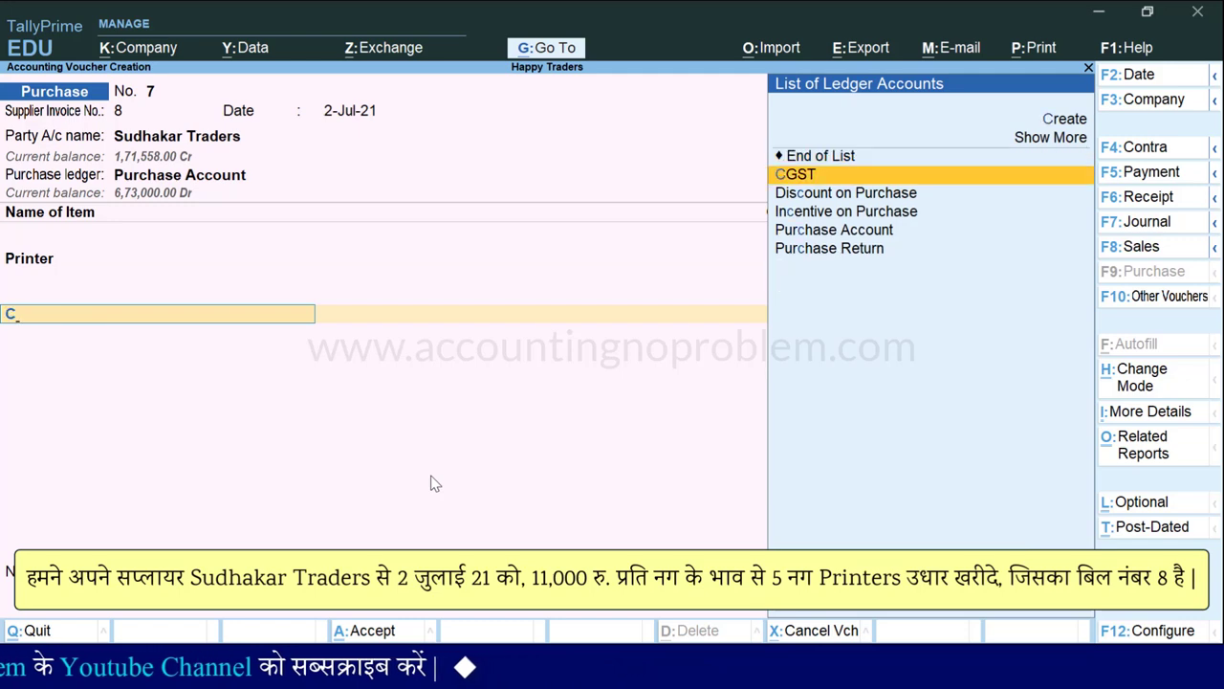
pyautogui.press('Return')
pyautogui.write('S')
pyautogui.press('Return')
pyautogui.press('Return')
pyautogui.press('Return')
# Record Sudhakar Traders' bill as New Ref 8 for the full amount and save the purchase voucher without narration.
pyautogui.press('Return')
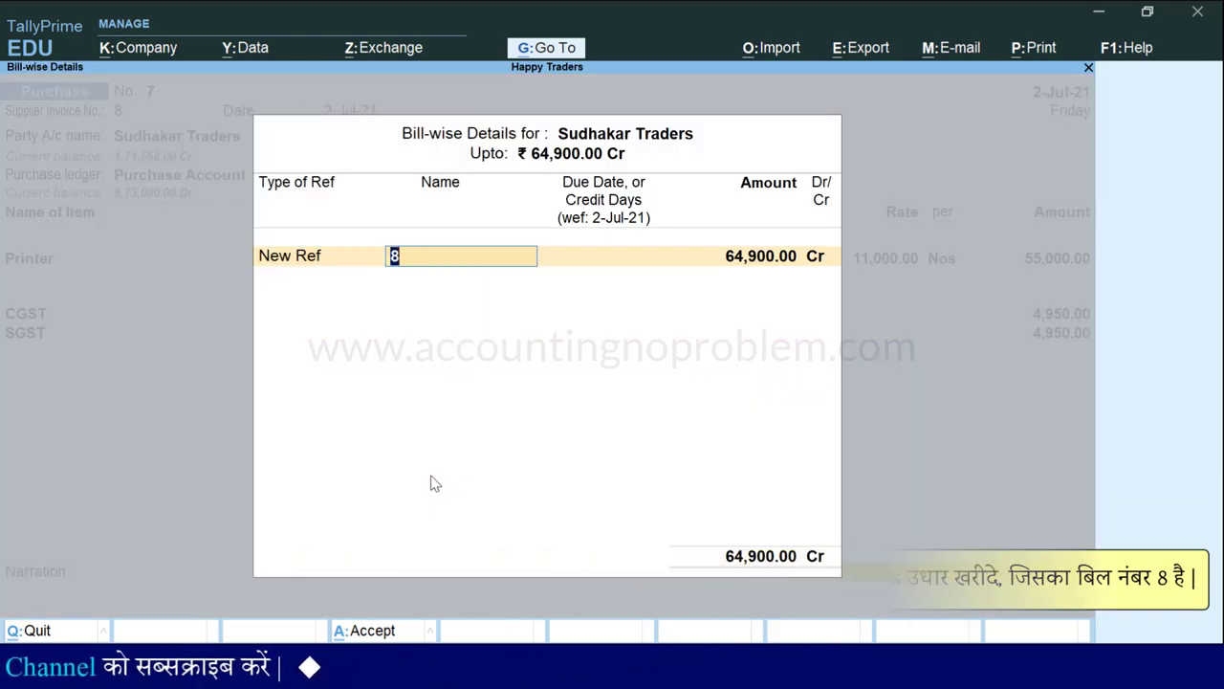
pyautogui.press('Return')
pyautogui.press('Return')
pyautogui.press('Return')
pyautogui.press('Return')
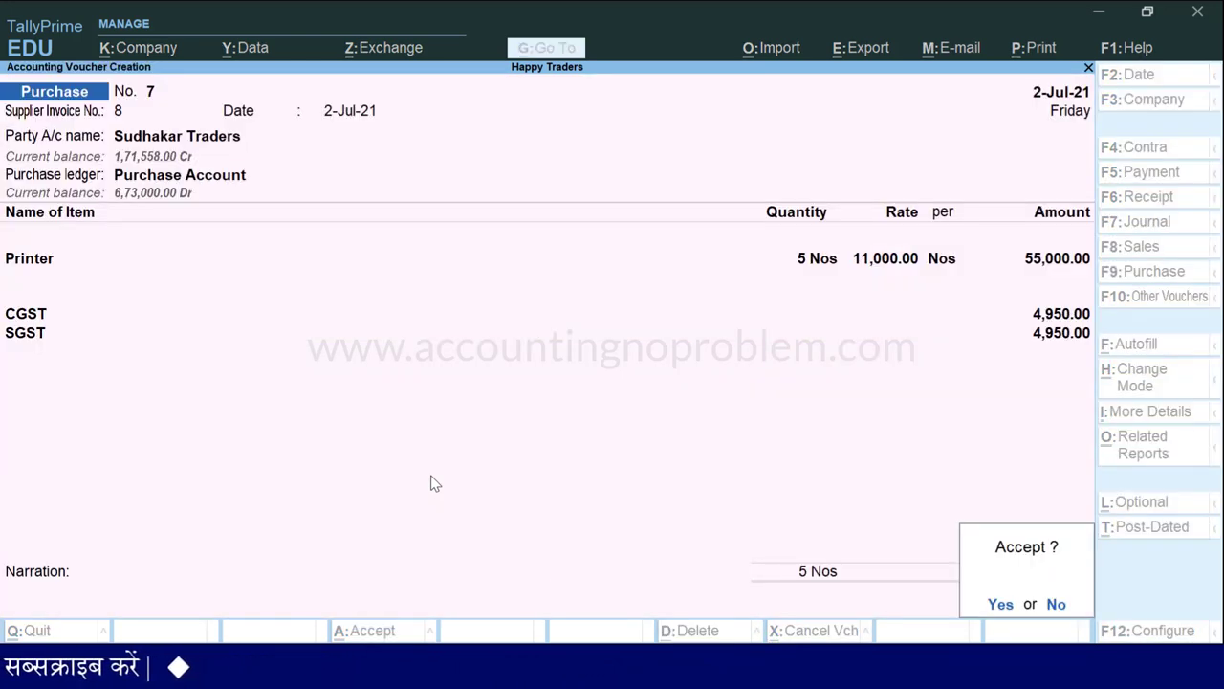
pyautogui.press('y')
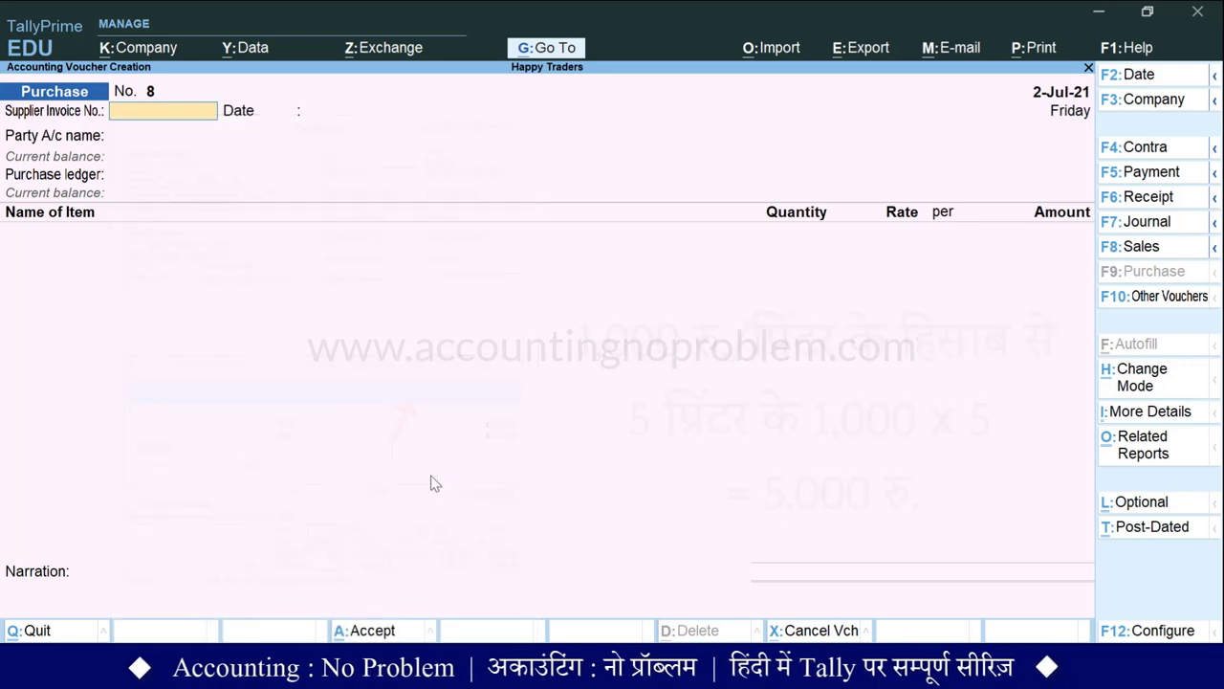
# Start a debit note dated 2-Jul-21 with Sudhakar Traders as the party account.
pyautogui.hotkey('alt', 'F5')
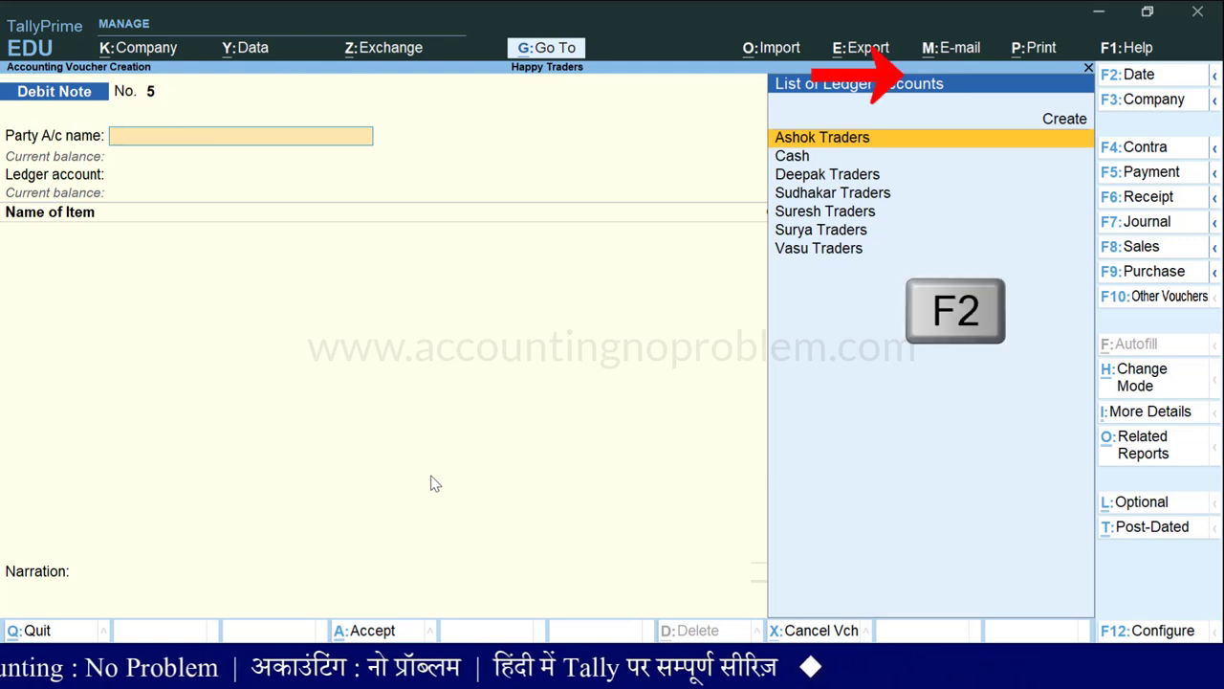
pyautogui.press('F2')
pyautogui.write('2.7')
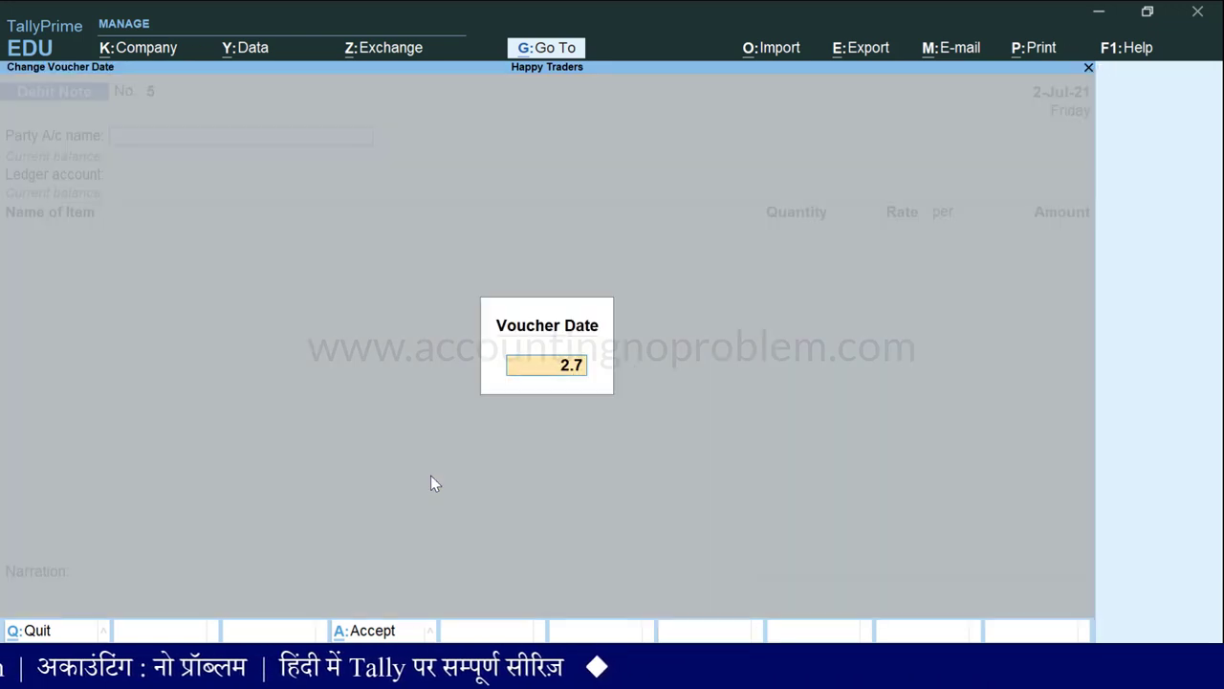
pyautogui.press('Return')
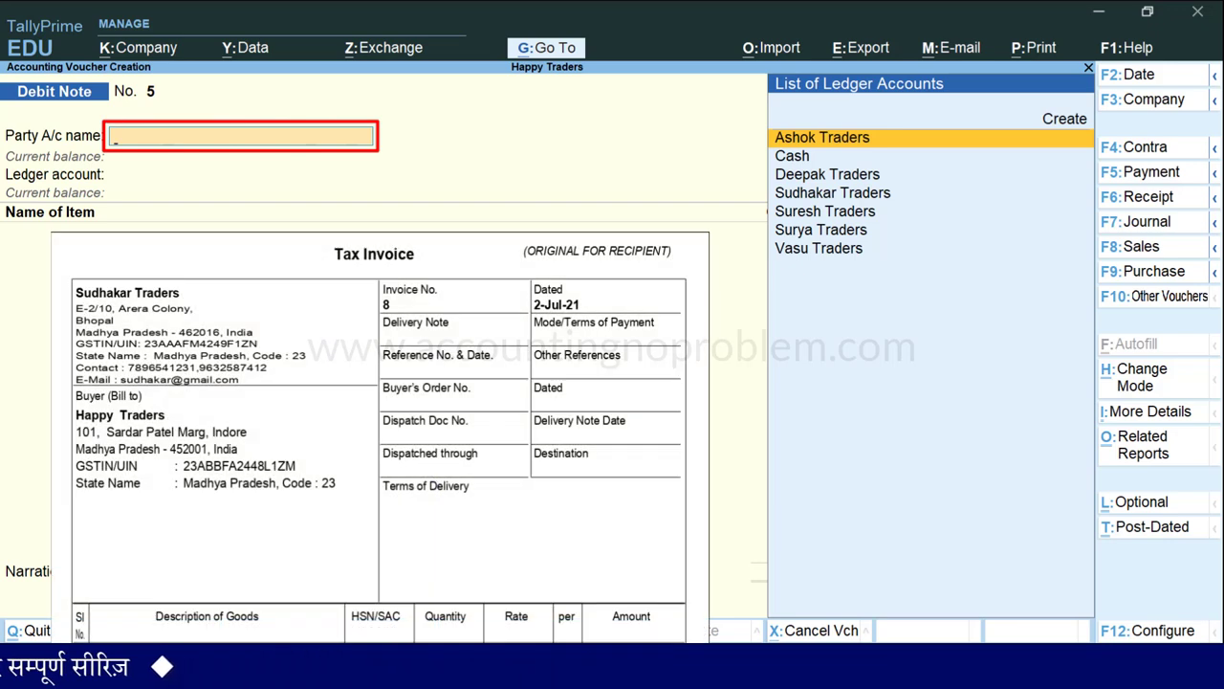
pyautogui.press('Down')
pyautogui.press('Down')
pyautogui.press('Down')
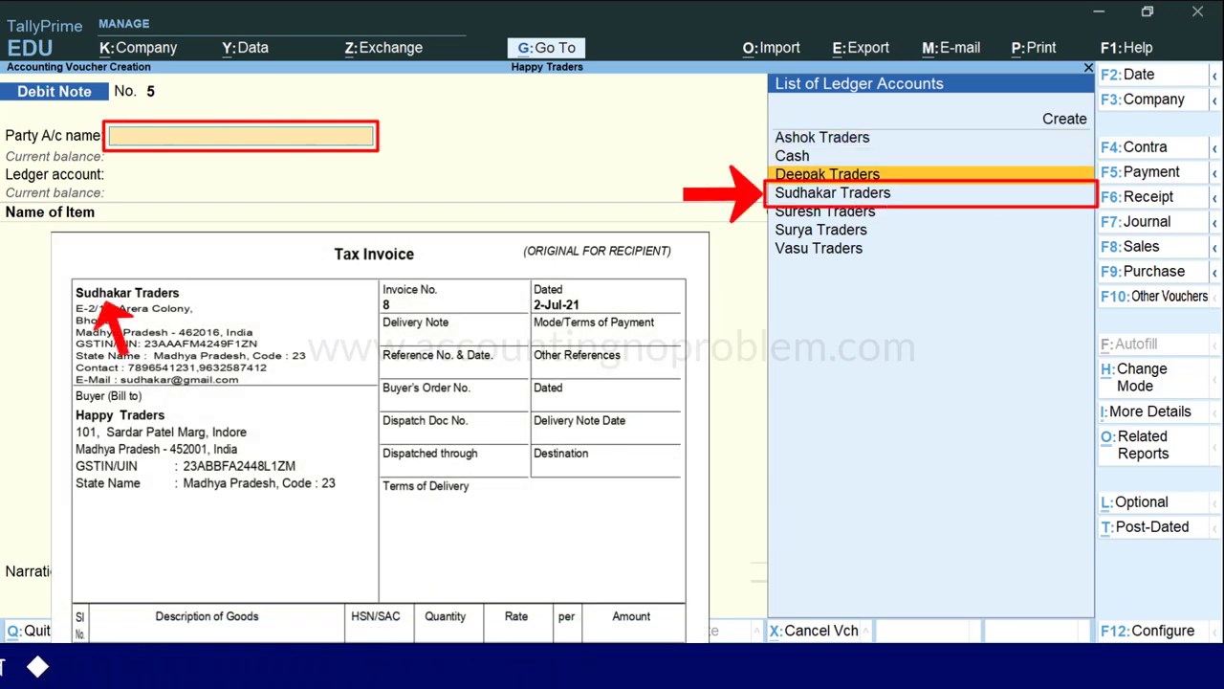
pyautogui.press('Return')
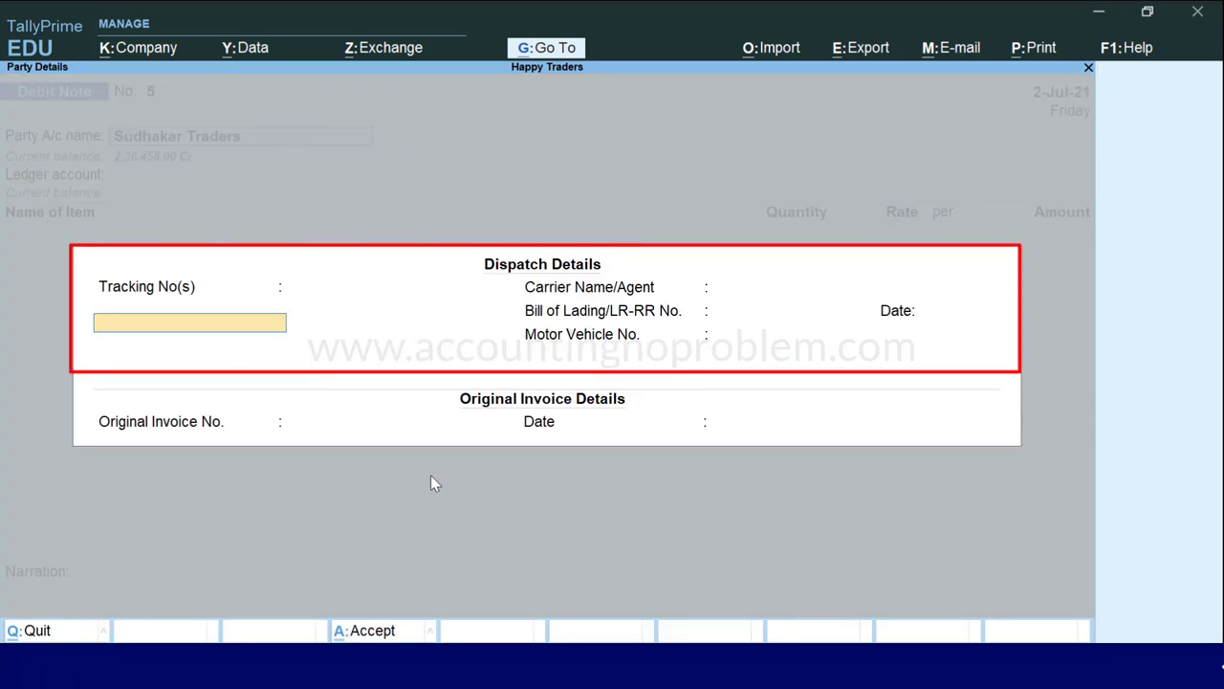
# Leave the dispatch details blank, enter original invoice no. 8 dated 2-Jul-21 and accept the party details.
pyautogui.press('Return')
pyautogui.press('Return')
pyautogui.press('Return')
pyautogui.press('Return')
pyautogui.press('Return')
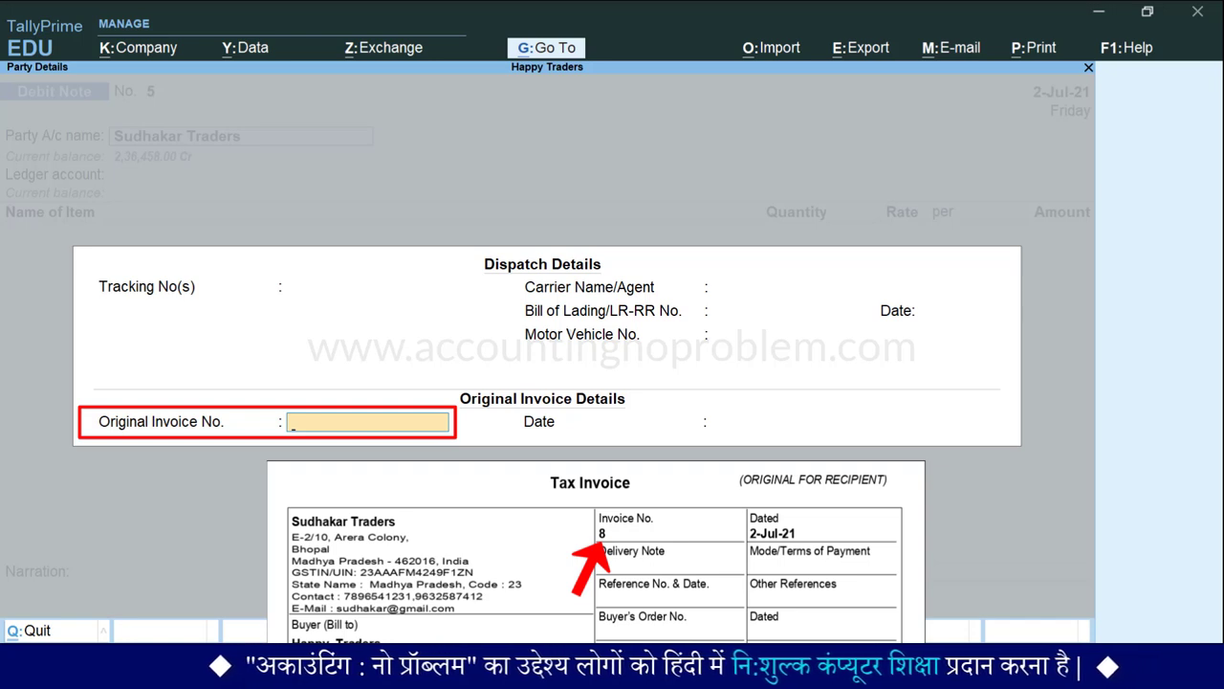
pyautogui.write('8')
pyautogui.press('Return')
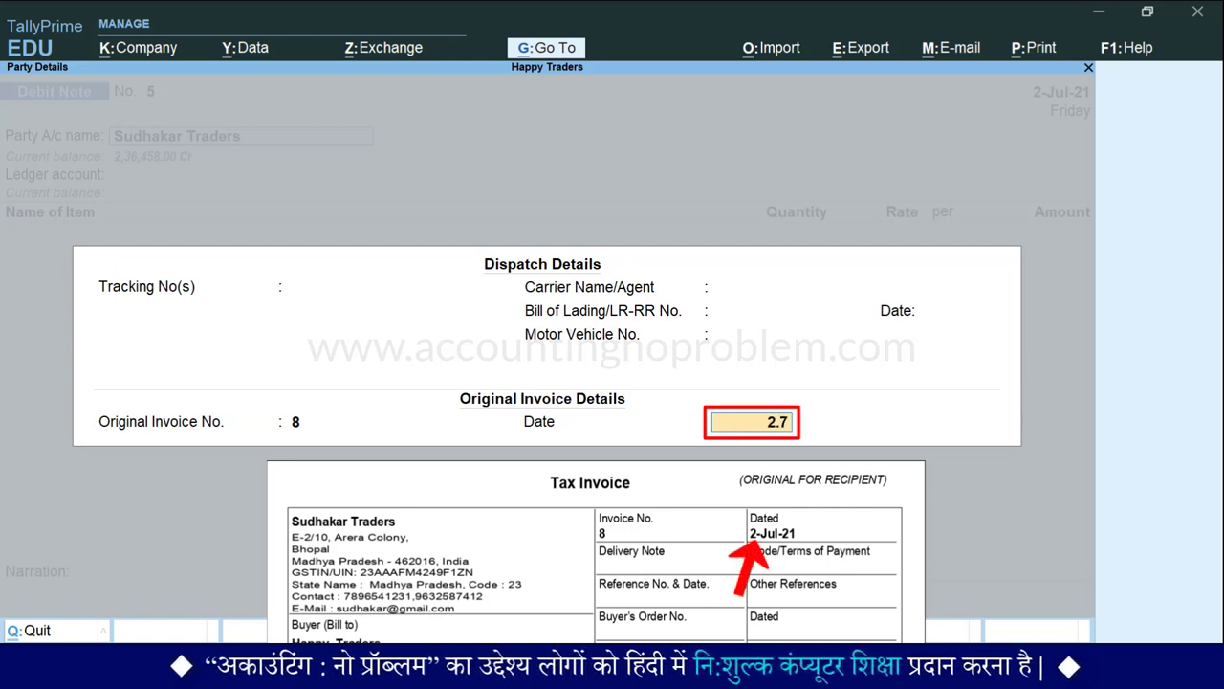
pyautogui.write('2.7')
pyautogui.press('Return')
pyautogui.press('Return')
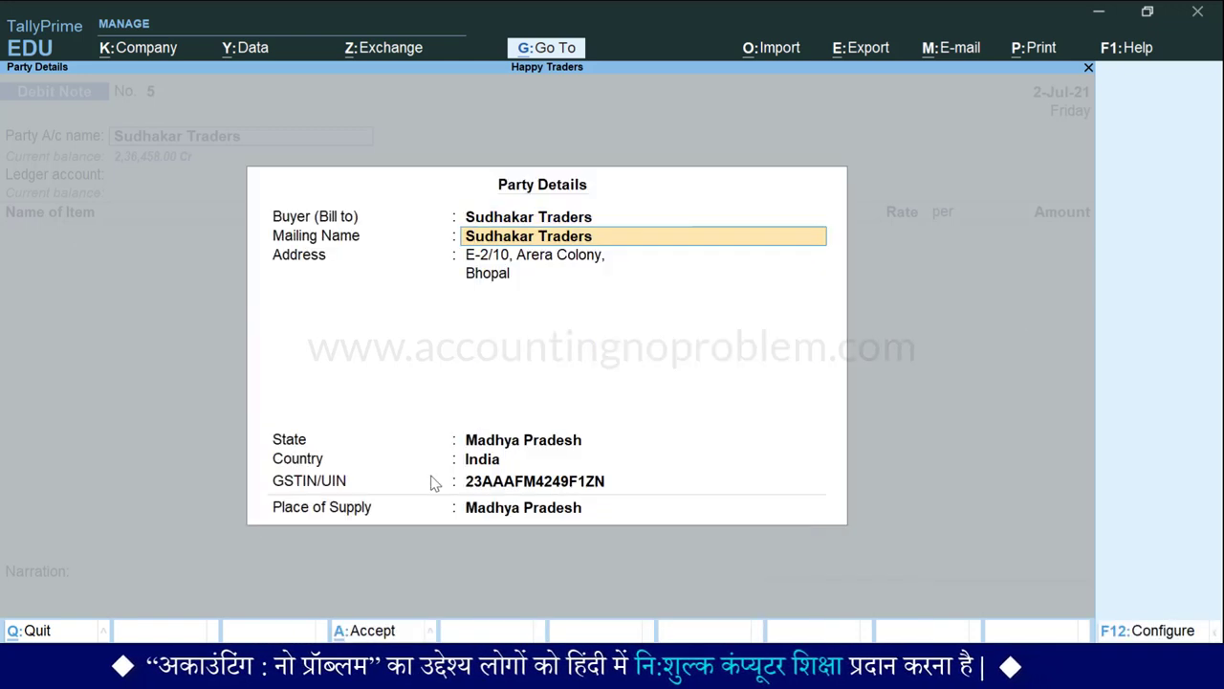
pyautogui.hotkey('ctrl', 'a')
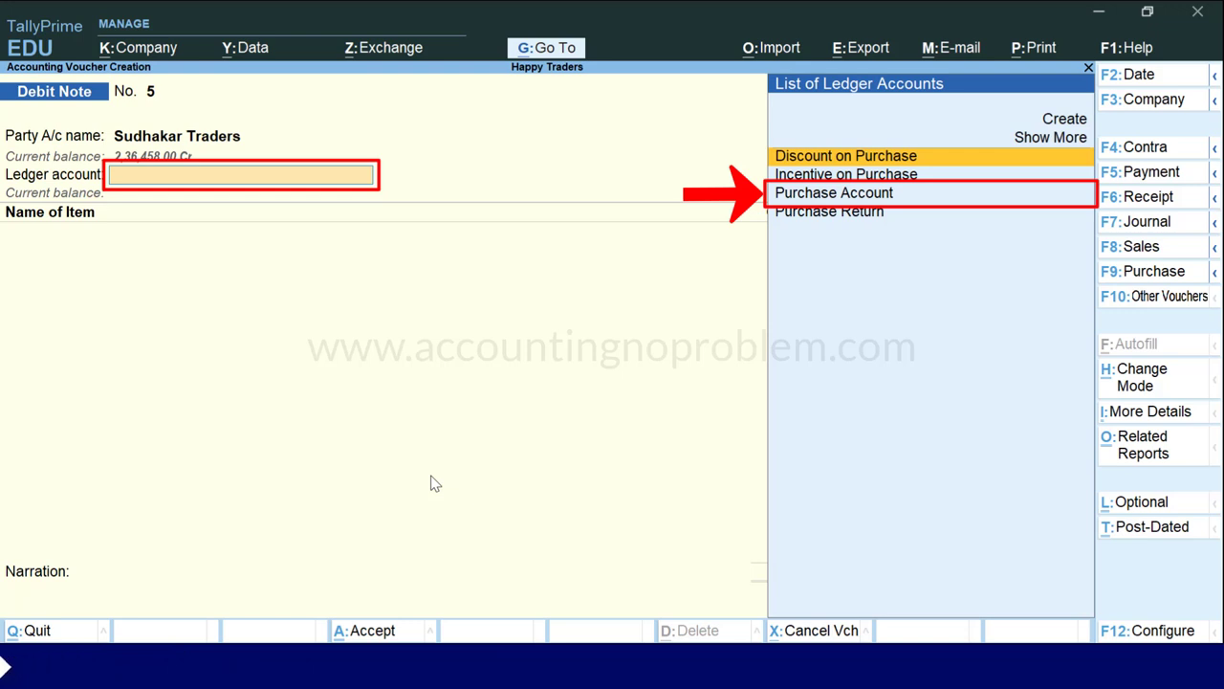
# Set Purchase Account as the debit note's ledger account.
pyautogui.press('Down')
pyautogui.press('Down')
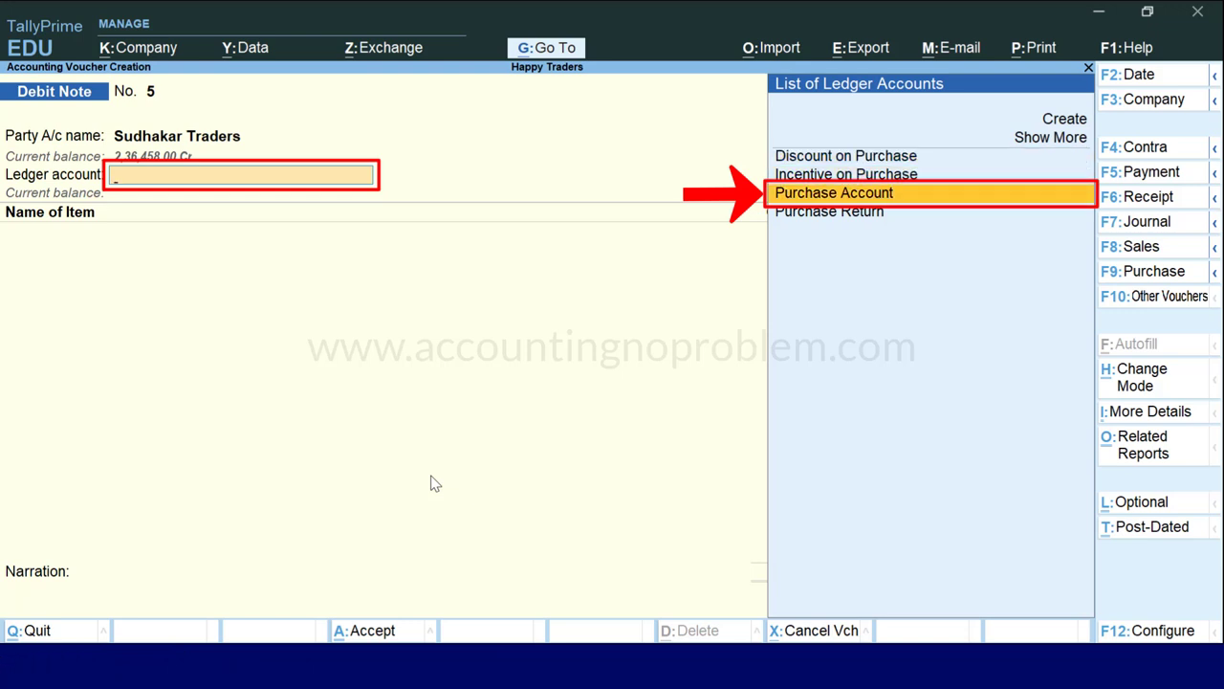
pyautogui.press('Return')
# Add the Printer item with an amount of 5000, leaving its quantity and rate blank.
pyautogui.press('space')
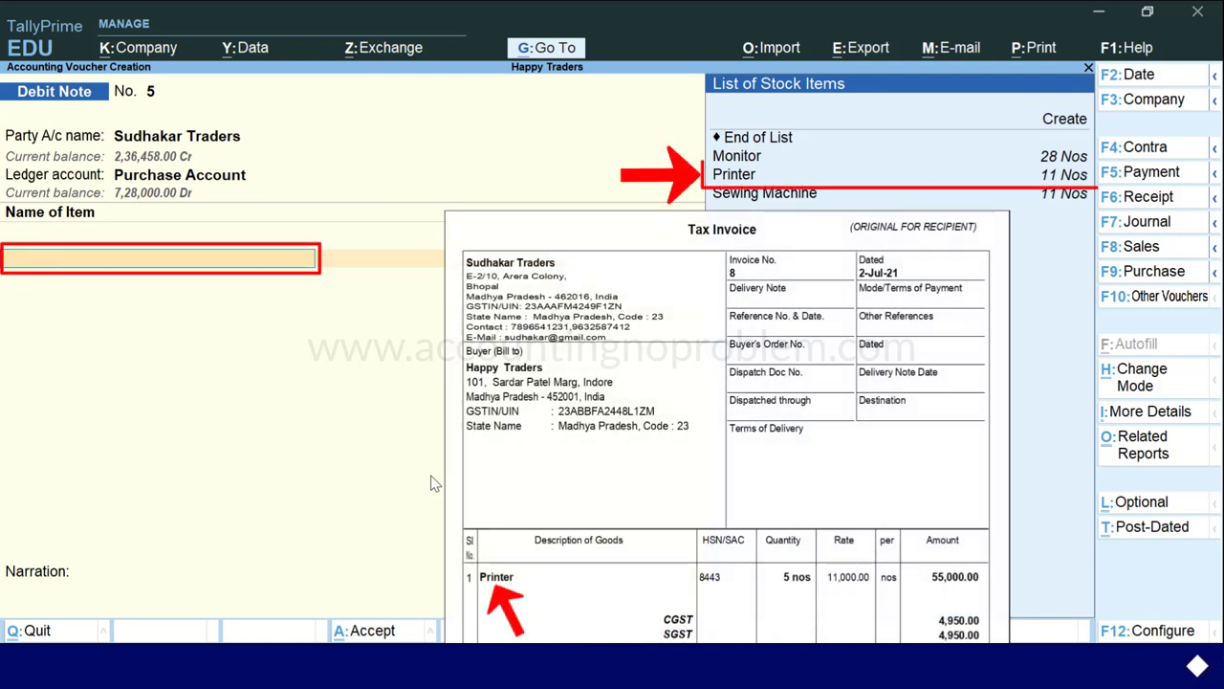
pyautogui.press('Down')
pyautogui.press('Down')
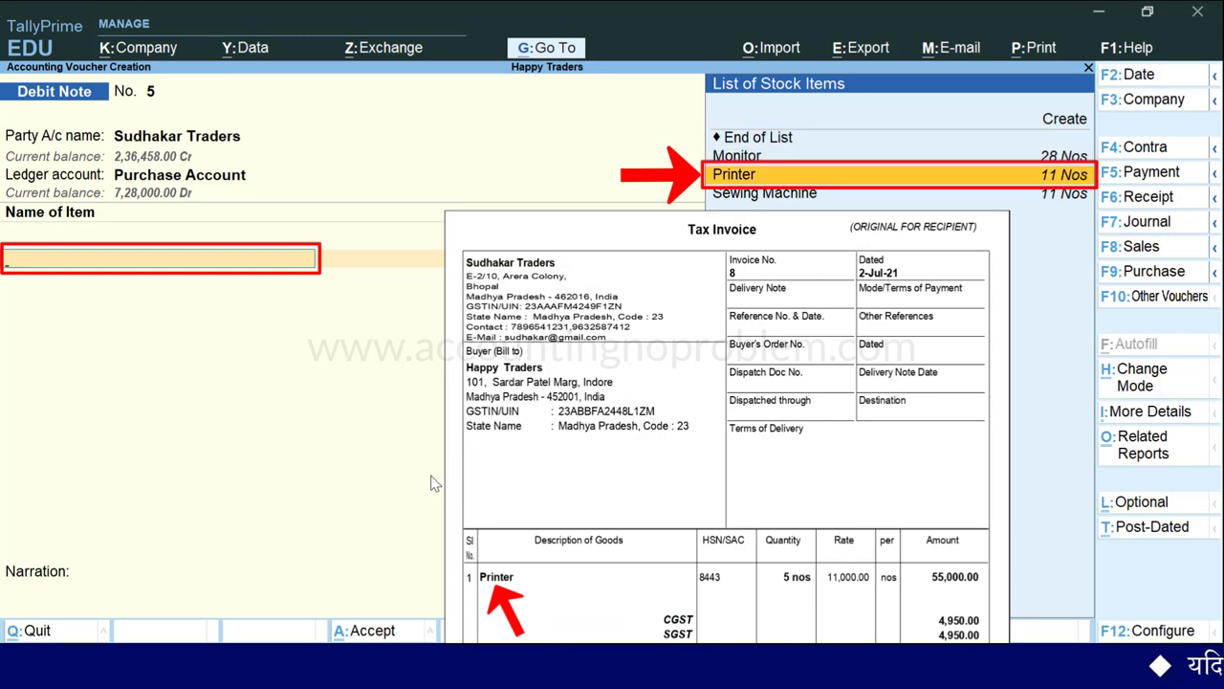
pyautogui.press('Return')
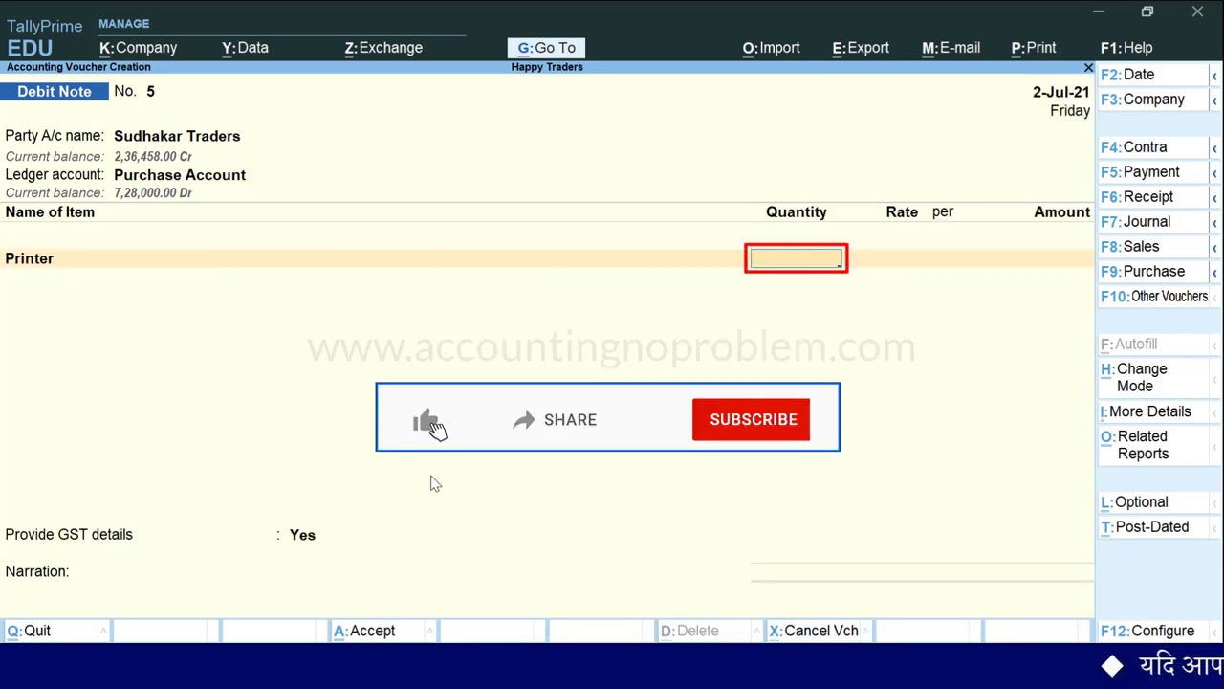
pyautogui.press('Return')
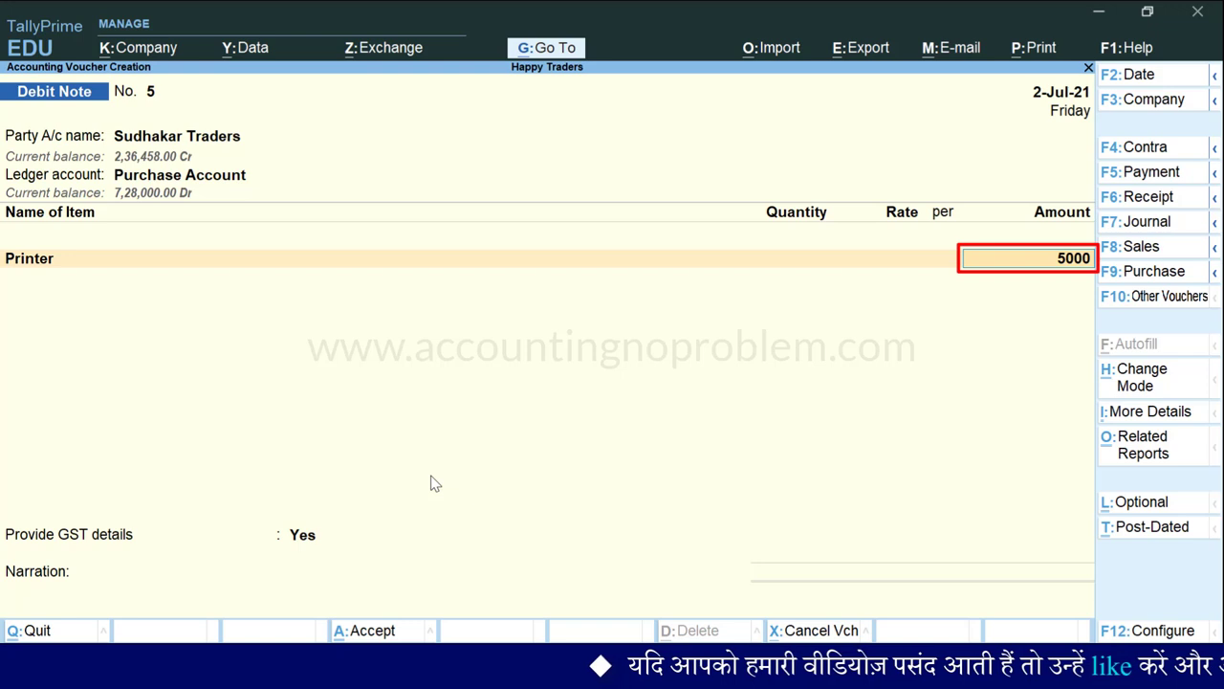
pyautogui.press('Return')
pyautogui.press('Return')
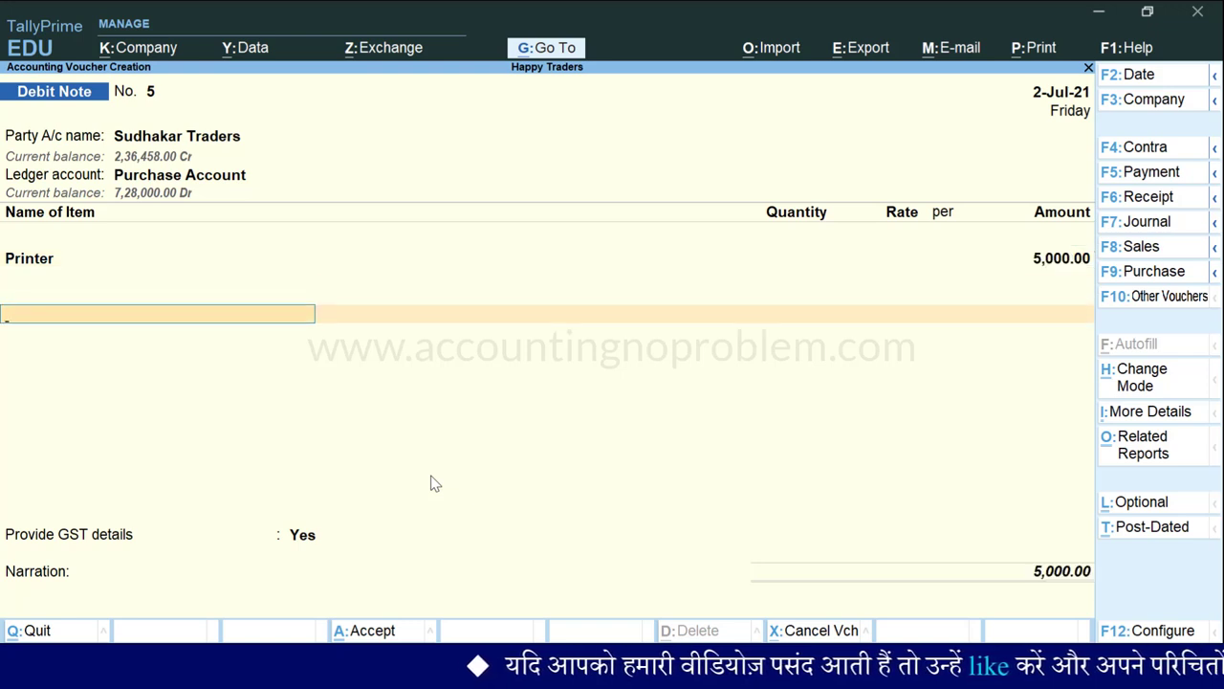
# Add the CGST and SGST ledgers to the printer debit note and end the ledger list.
pyautogui.press('Return')
pyautogui.press('BackSpace')
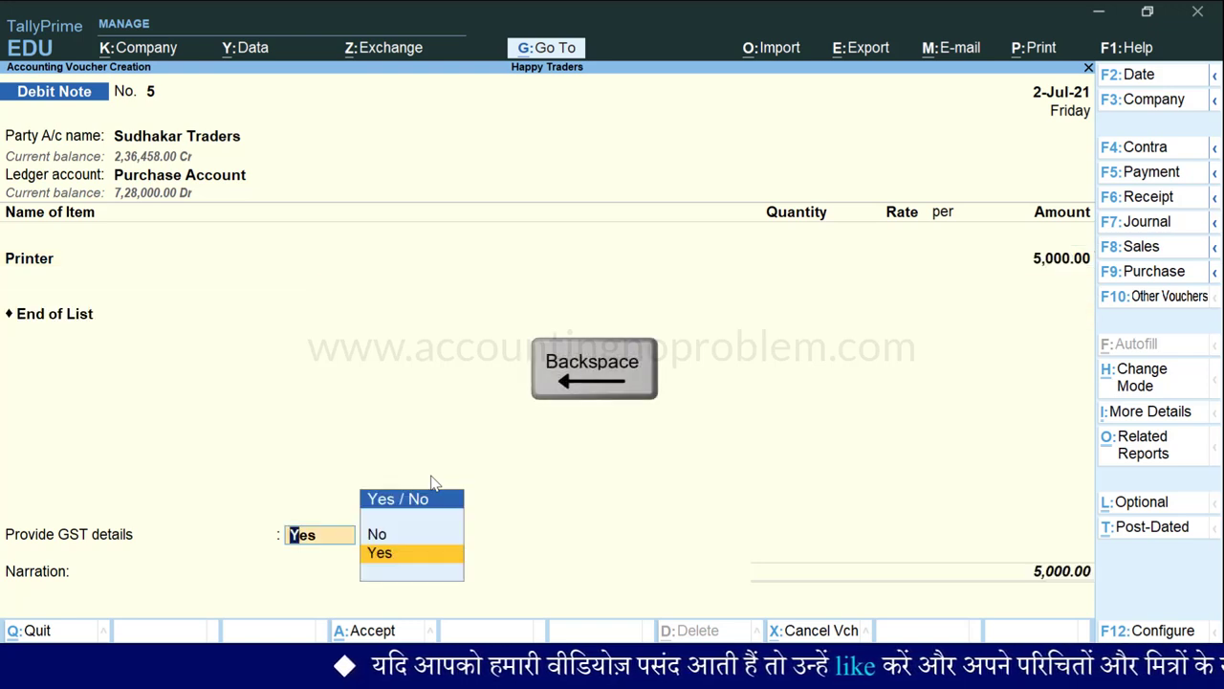
pyautogui.write('C')
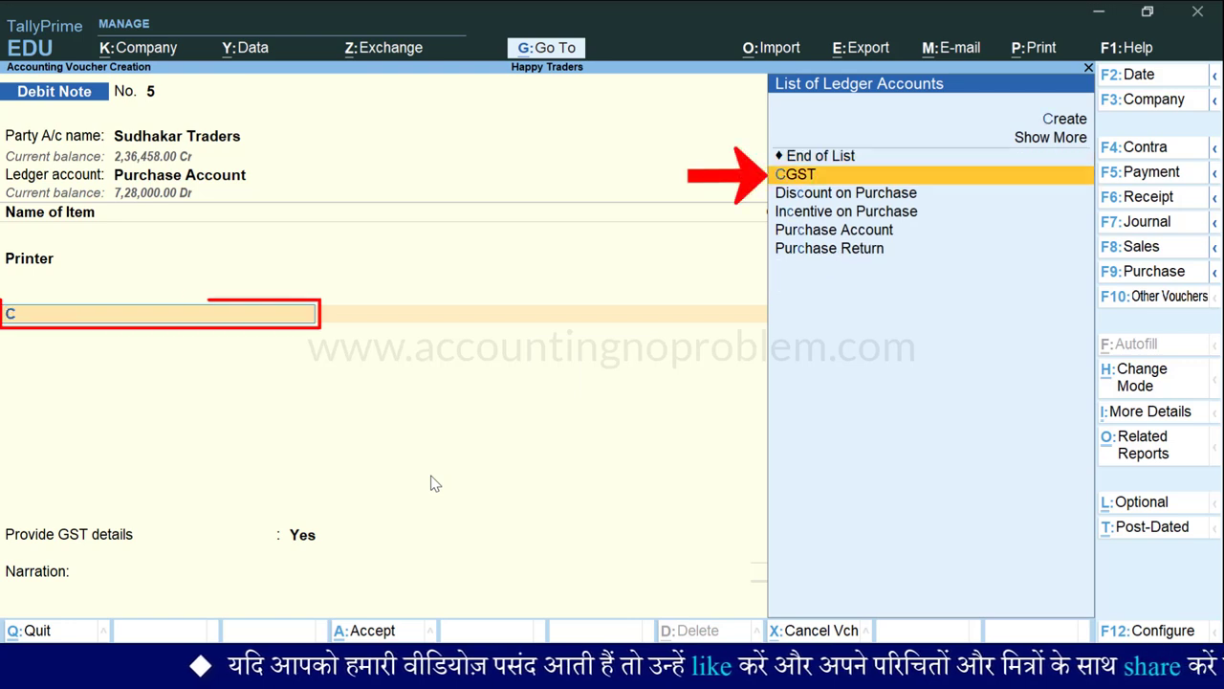
pyautogui.press('Return')
pyautogui.press('Return')
pyautogui.write('S')
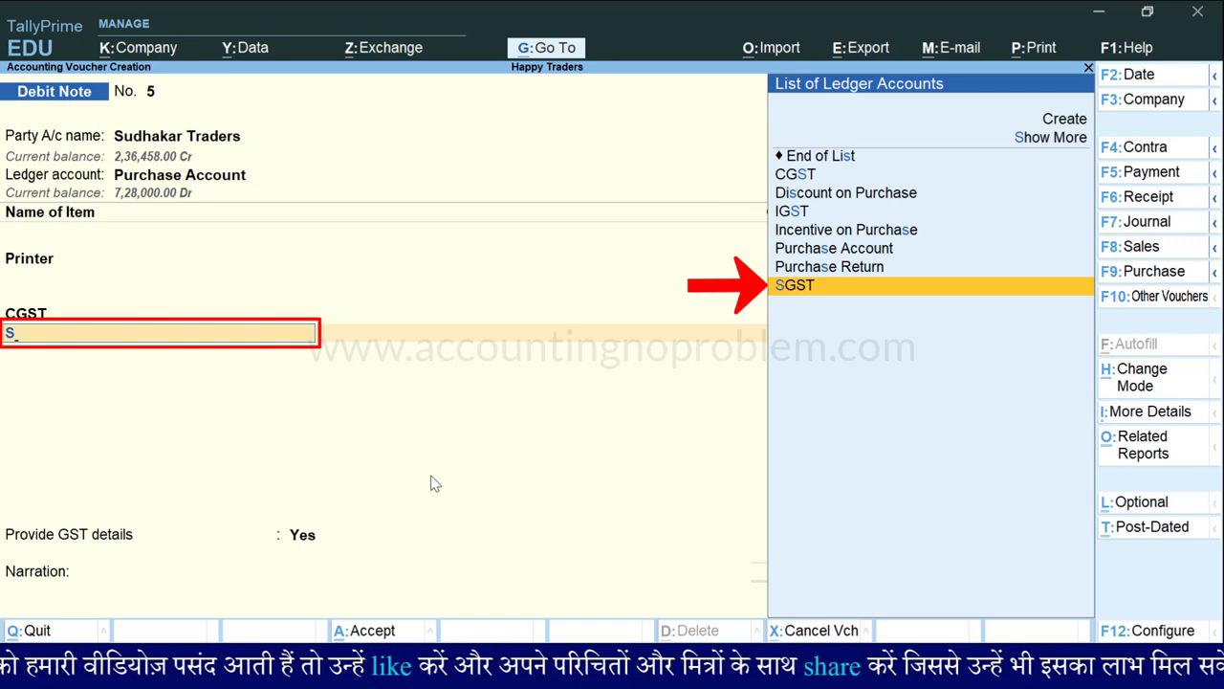
pyautogui.press('Return')
pyautogui.press('Return')
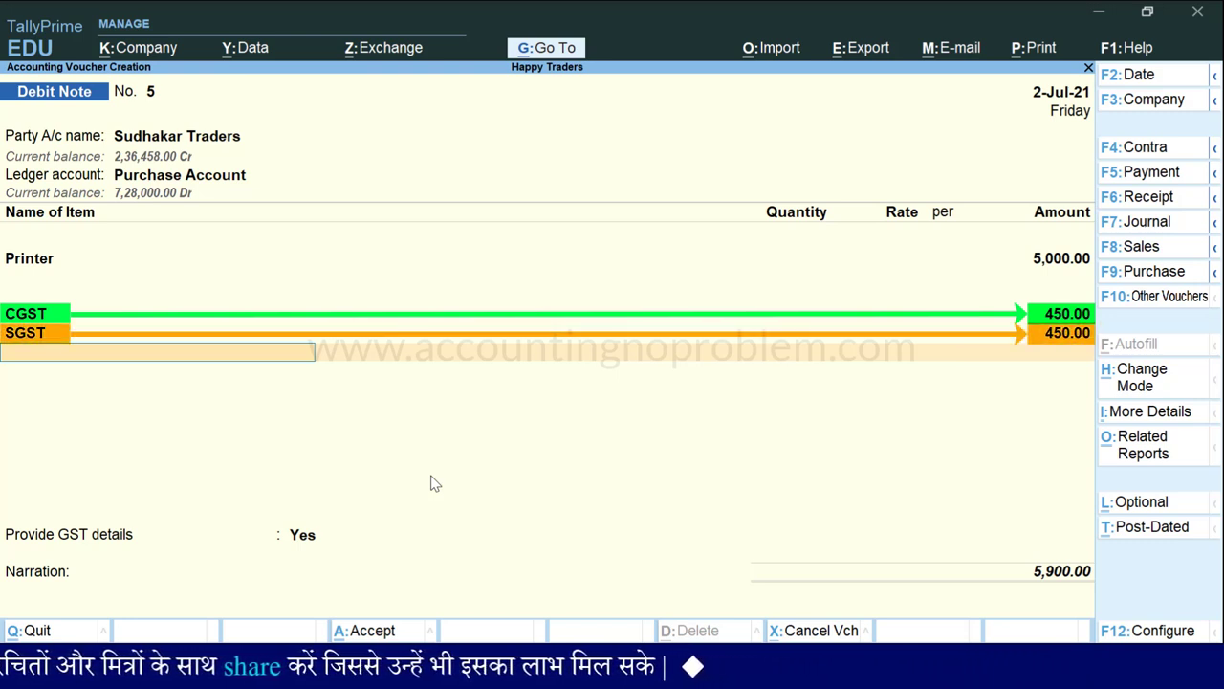
pyautogui.press('Return')
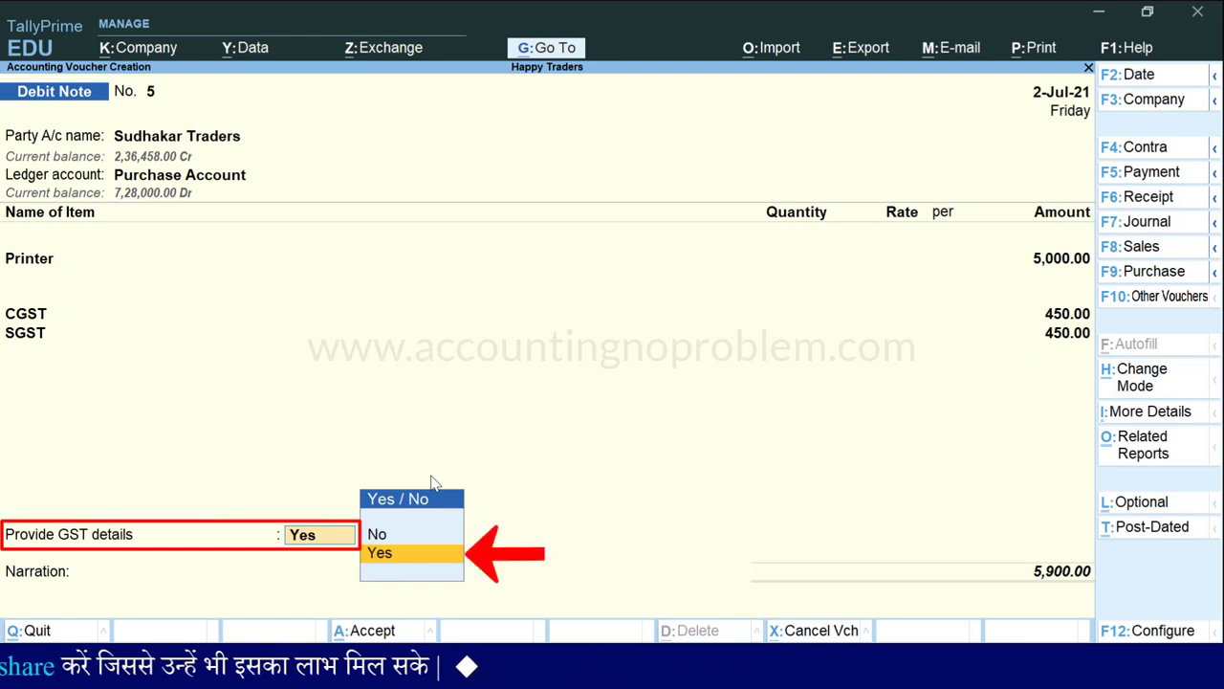
# Provide GST details with 04-Correction in Invoice as the reason, leaving the supplier's note number and date blank.
pyautogui.press('Return')
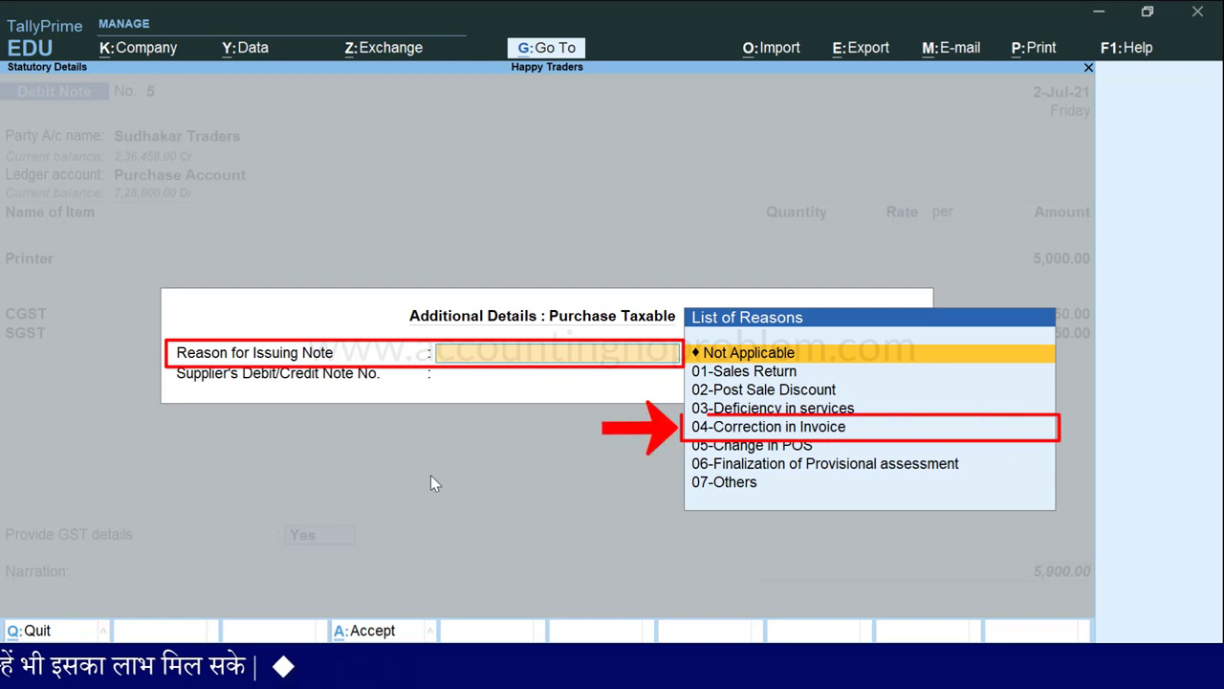
pyautogui.press('Down')
pyautogui.press('Down')
pyautogui.press('Down')
pyautogui.press('Down')
pyautogui.press('Return')
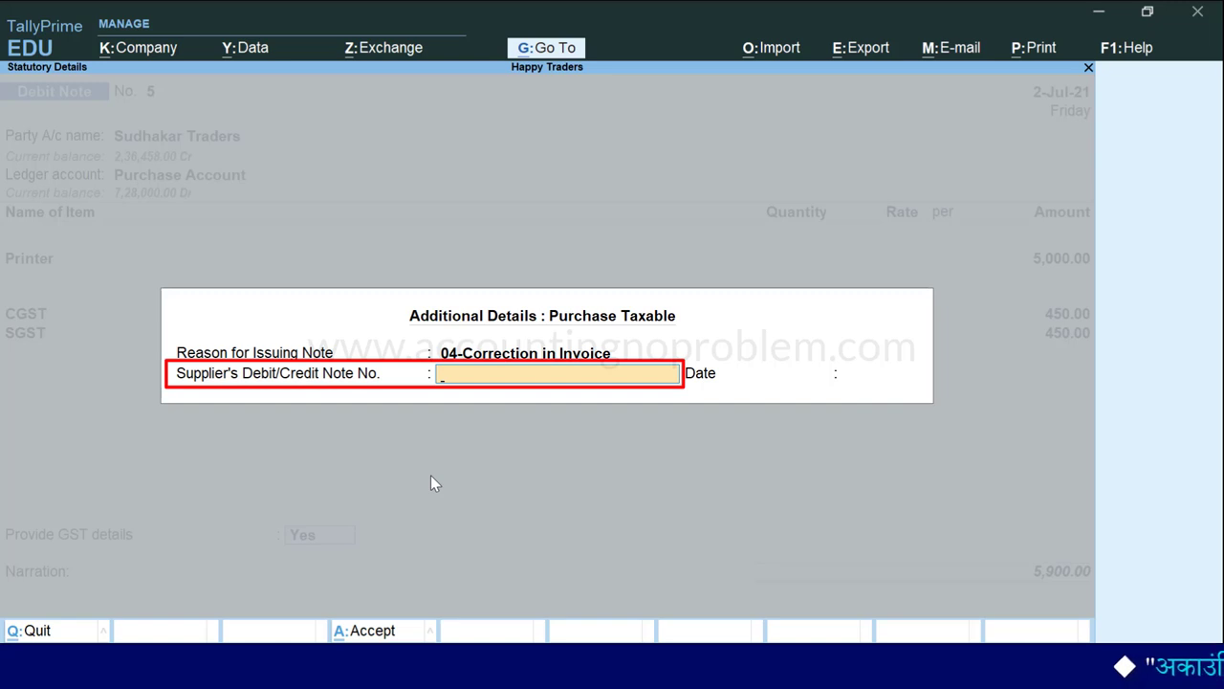
pyautogui.press('Return')
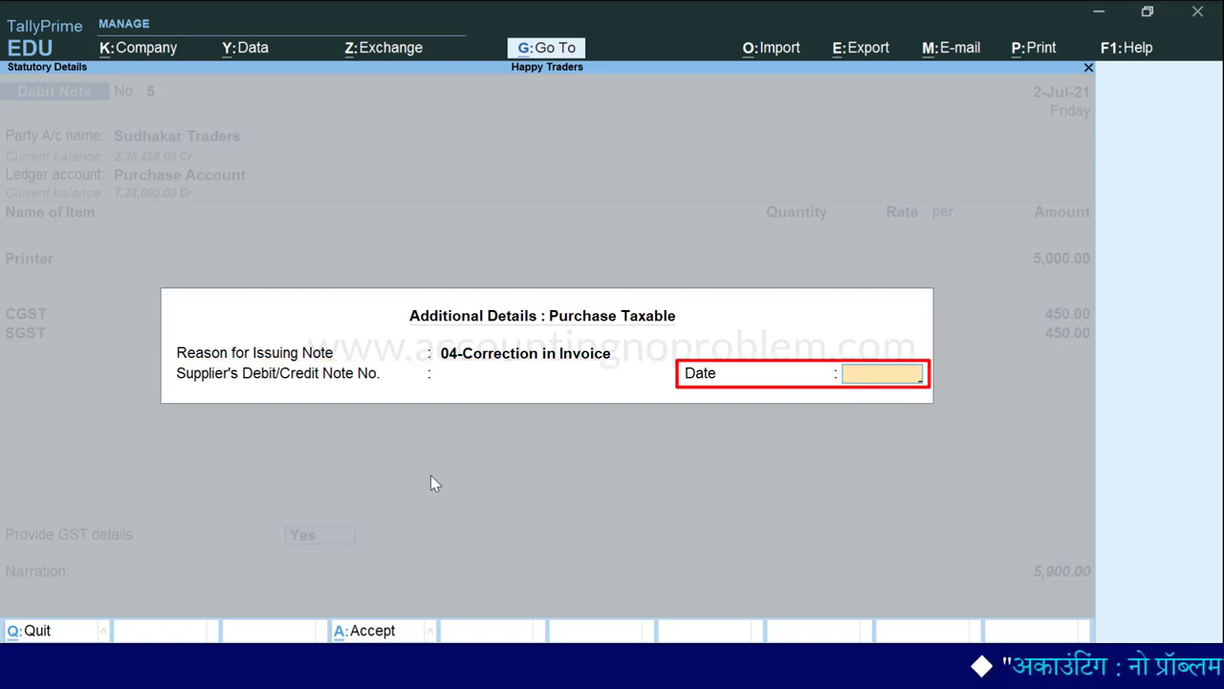
pyautogui.press('Return')
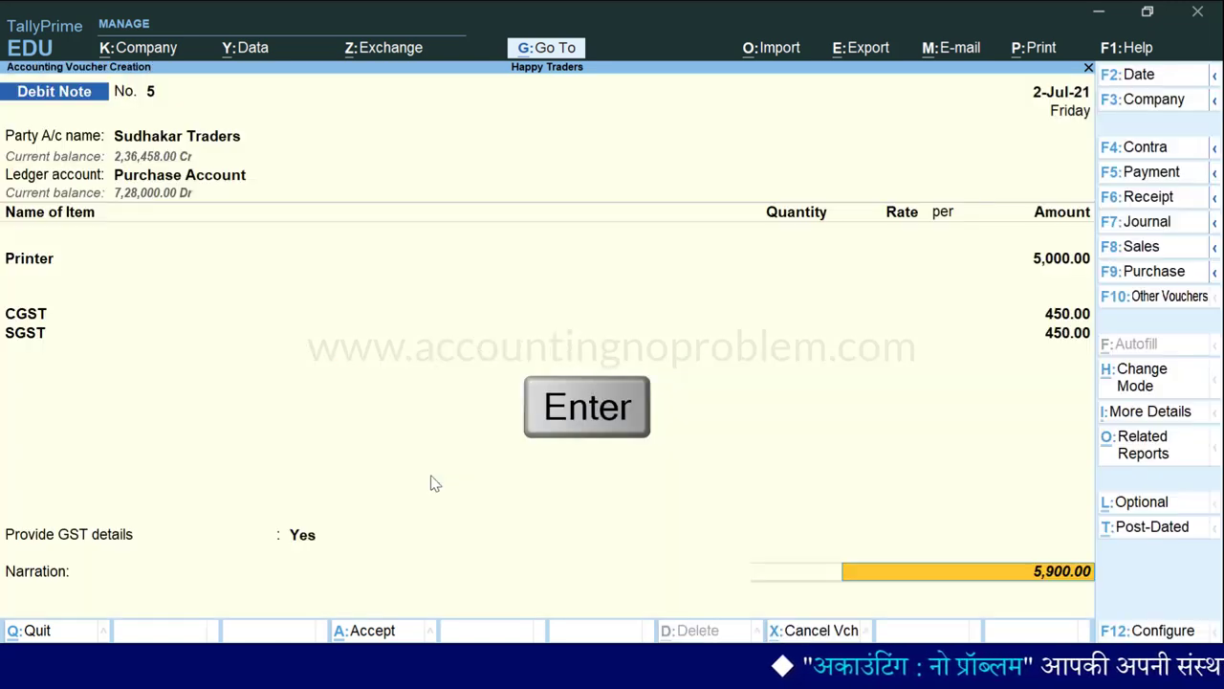
# Allocate the full debit note amount as Agst Ref to Sudhakar Traders' pending bill 8 dated 2-Jul-21.
pyautogui.press('Return')
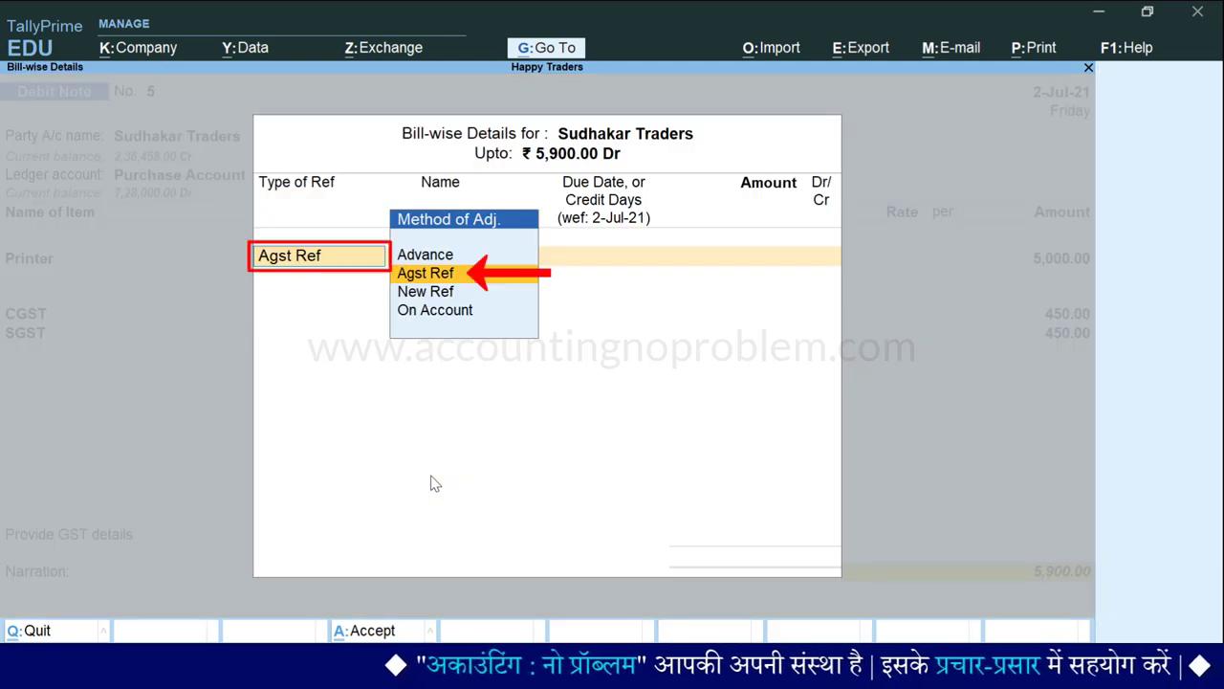
pyautogui.press('Return')
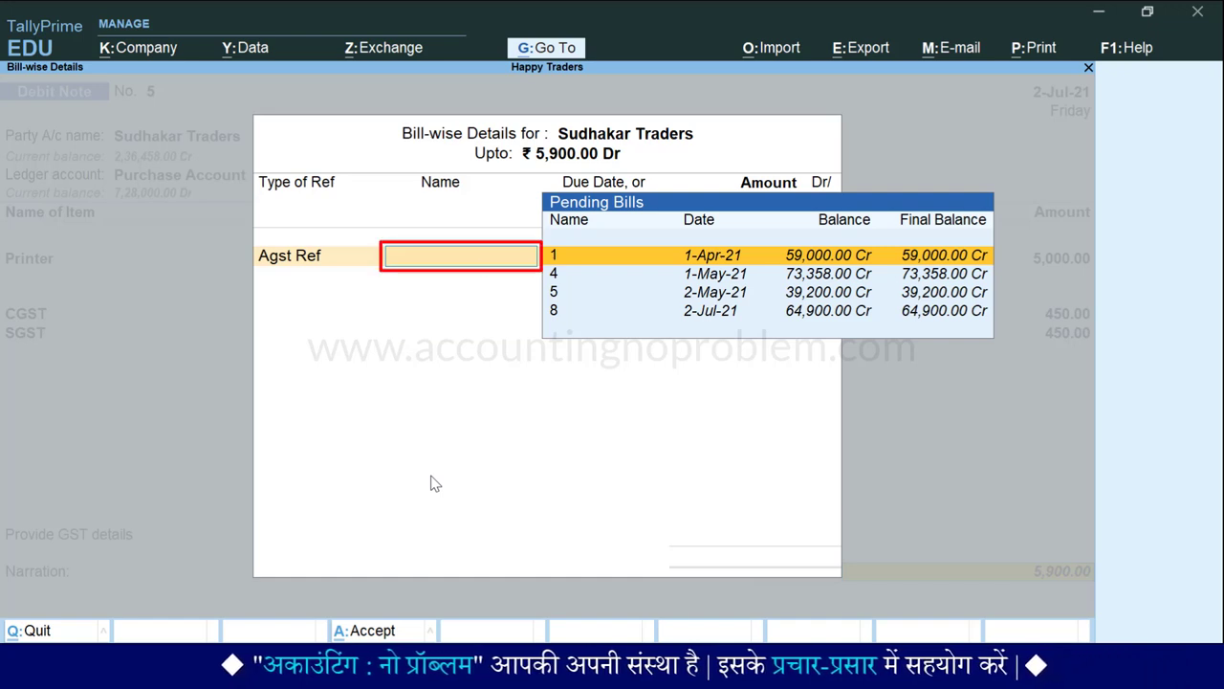
pyautogui.press('Down')
pyautogui.press('Down')
pyautogui.press('Down')
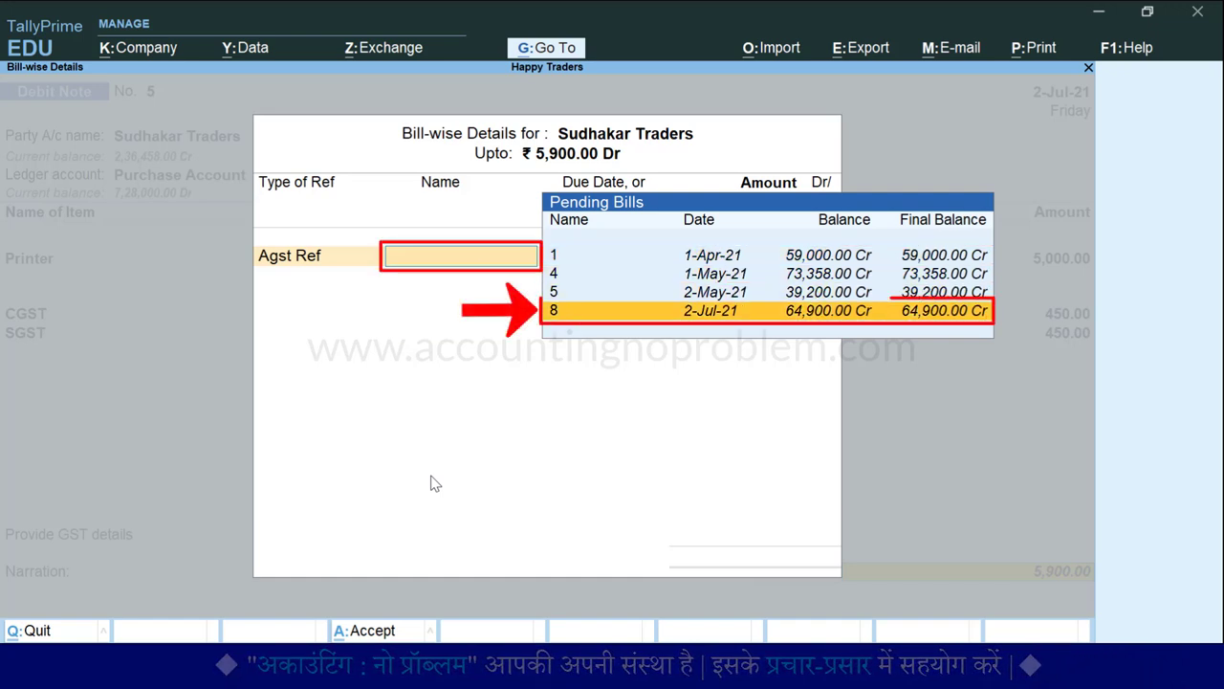
pyautogui.press('Return')
pyautogui.press('Return')
pyautogui.press('Return')
# Add the narration "Decreased the rate of item of purchase value in invoice 8 by Rs.5900." and save the debit note.
pyautogui.press('ctrl')
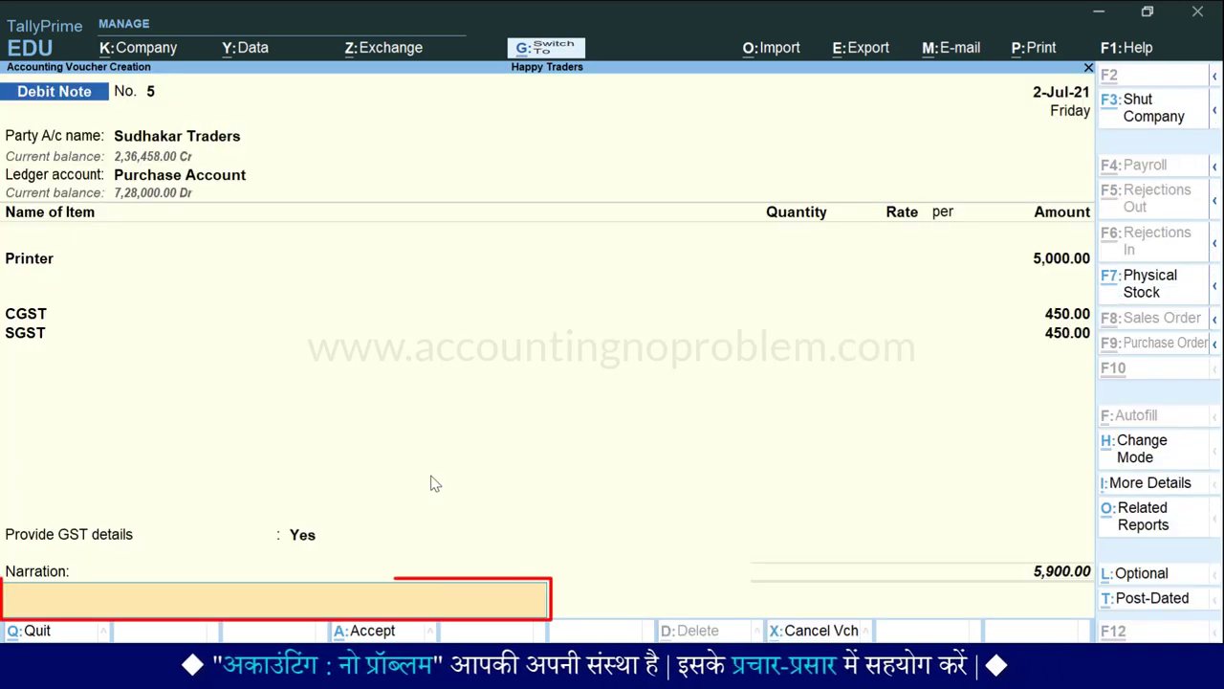
pyautogui.hotkey('ctrl', 'alt', 'v')
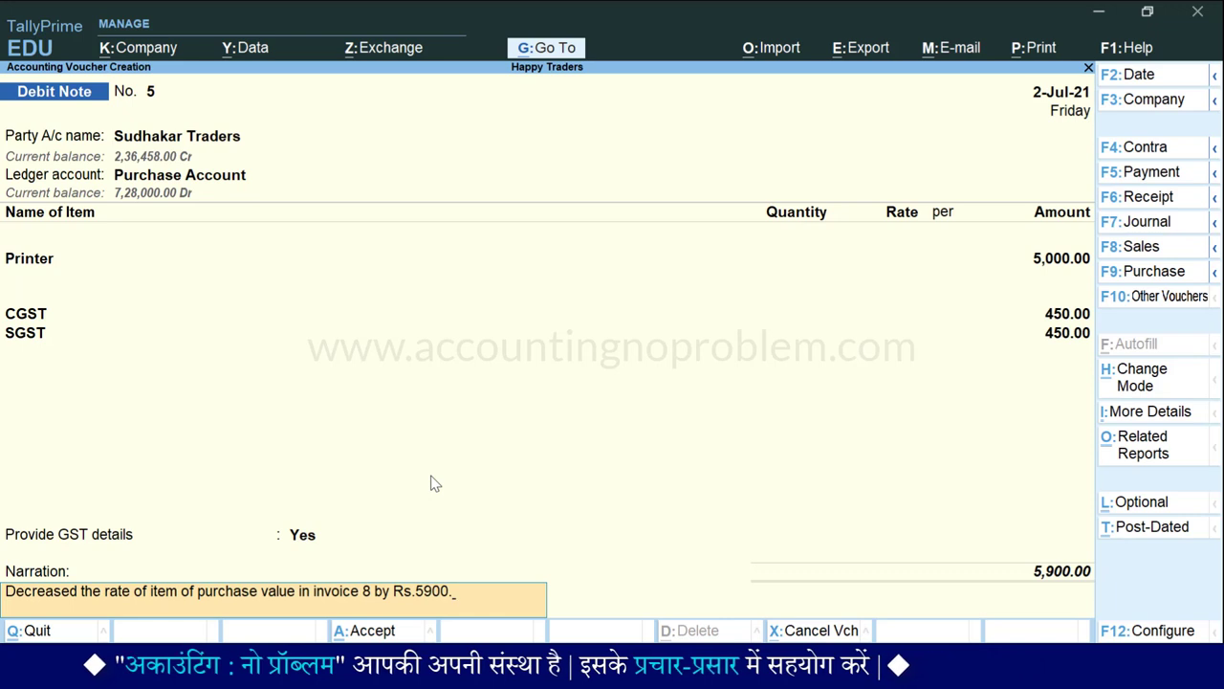
pyautogui.press('Return')
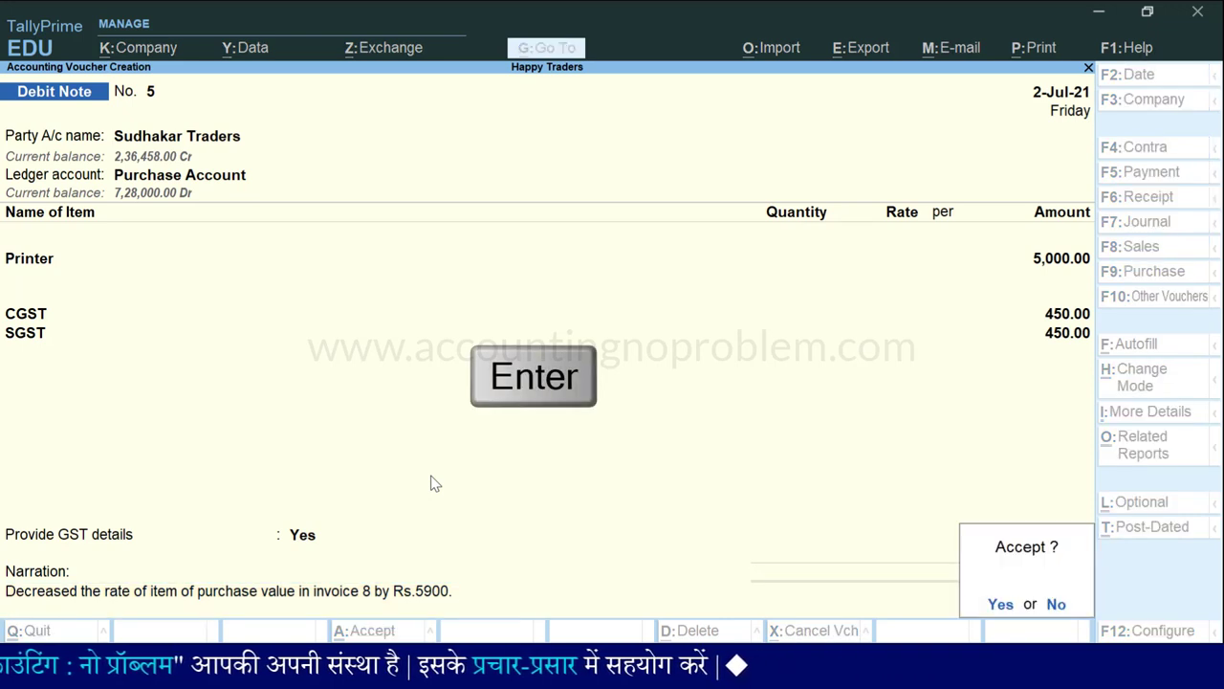
pyautogui.press('Return')
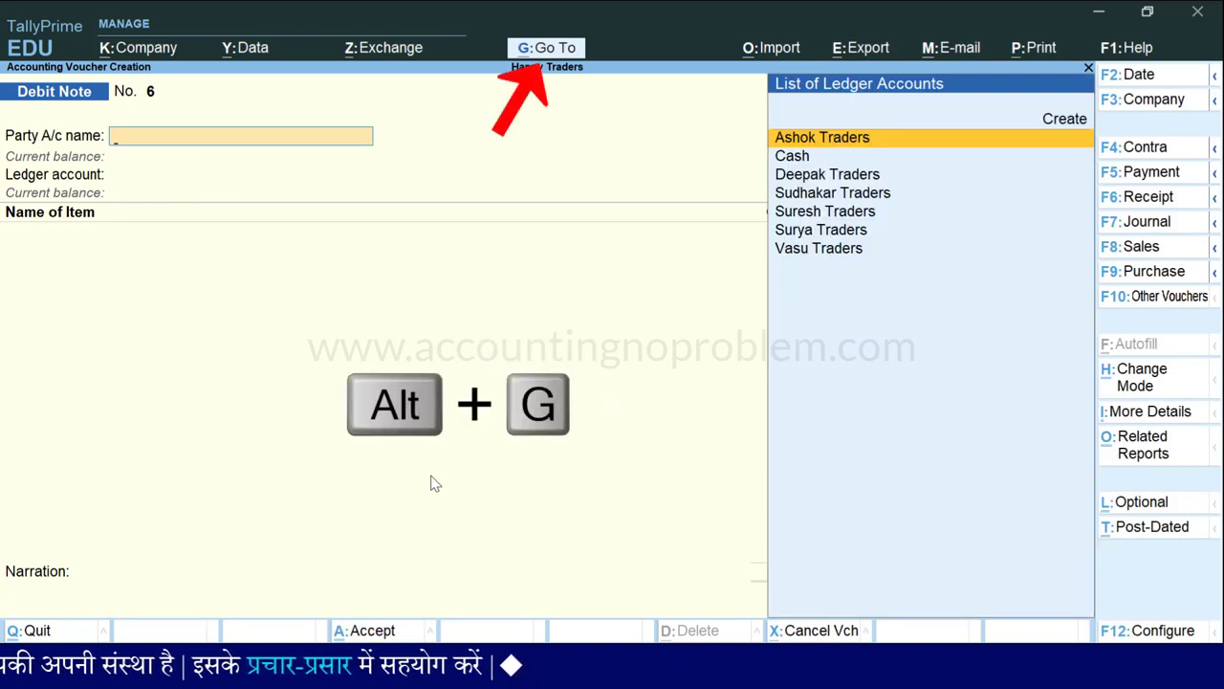
# Open the GSTR-2 report.
pyautogui.hotkey('alt', 'g')
pyautogui.write('Gst')
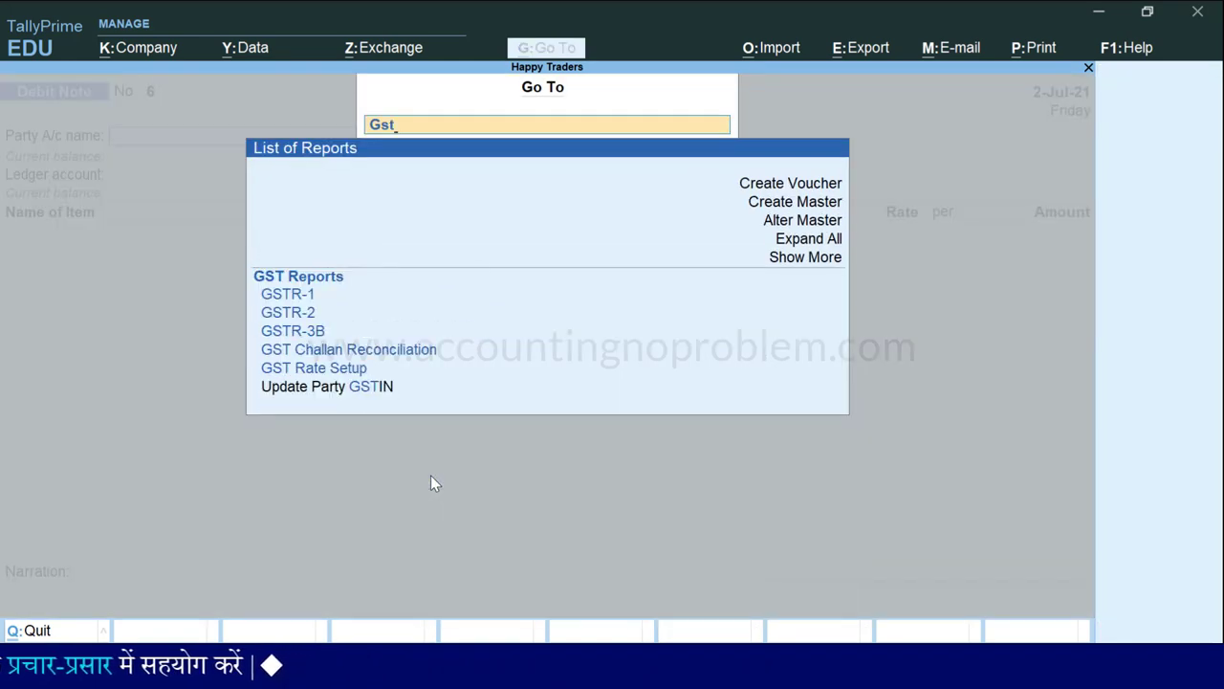
pyautogui.press('Down')
pyautogui.press('Down')
pyautogui.press('Down')
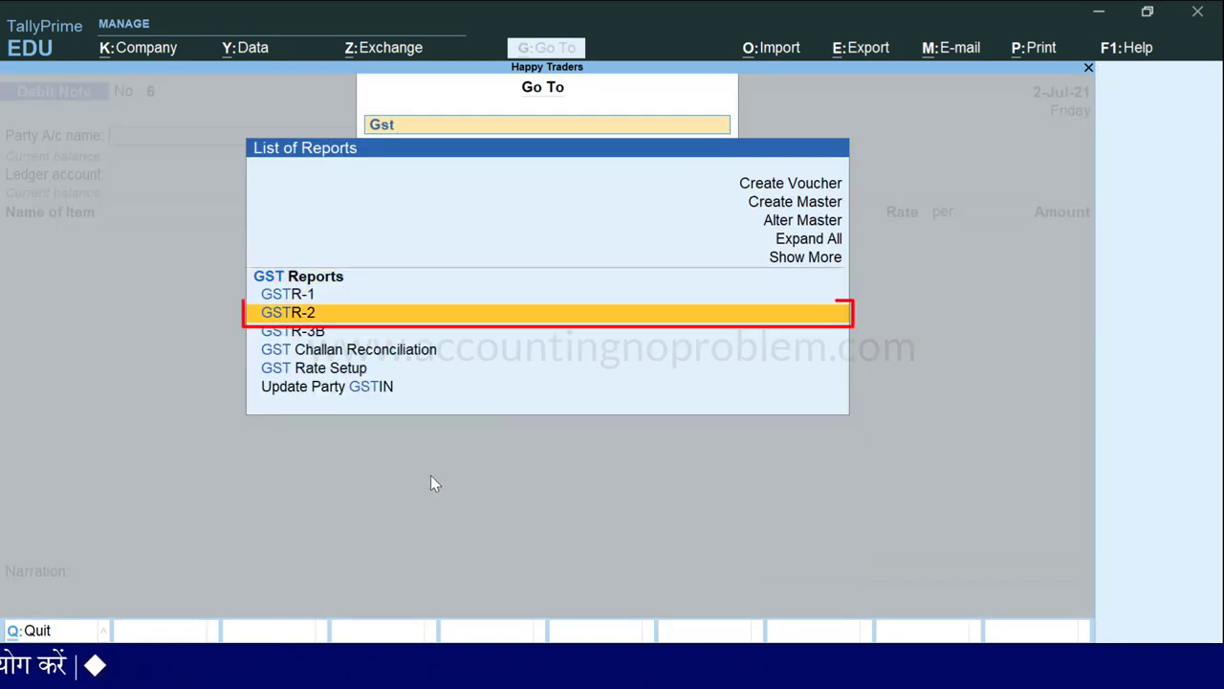
pyautogui.press('Return')
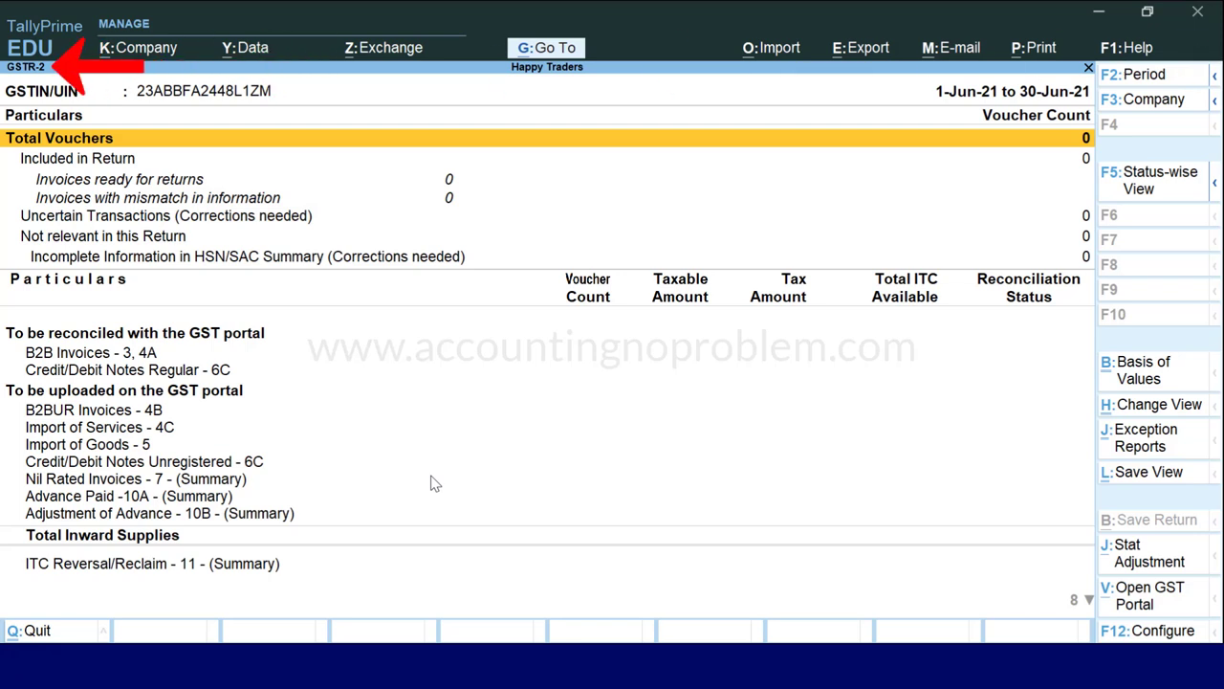
# Set the GSTR-2 period to 1-7-2021 through 31-7-2021, check the Credit/Debit Notes Regular - 6C row and close the report.
pyautogui.press('F2')
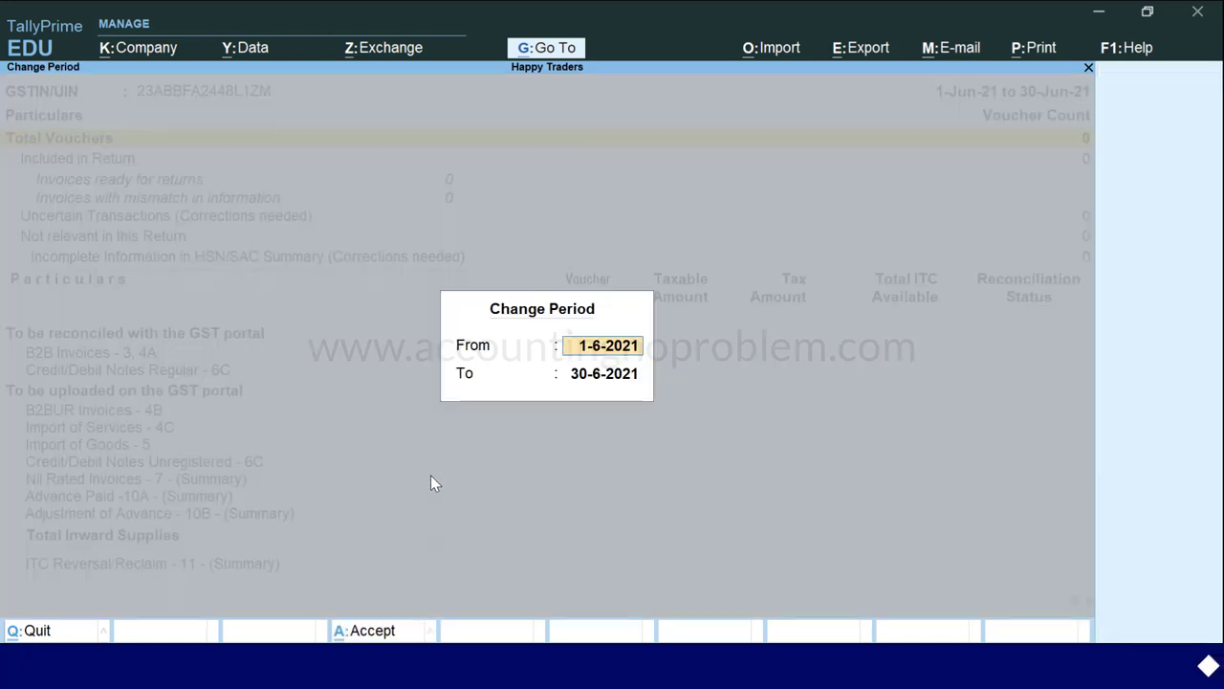
pyautogui.press('Return')
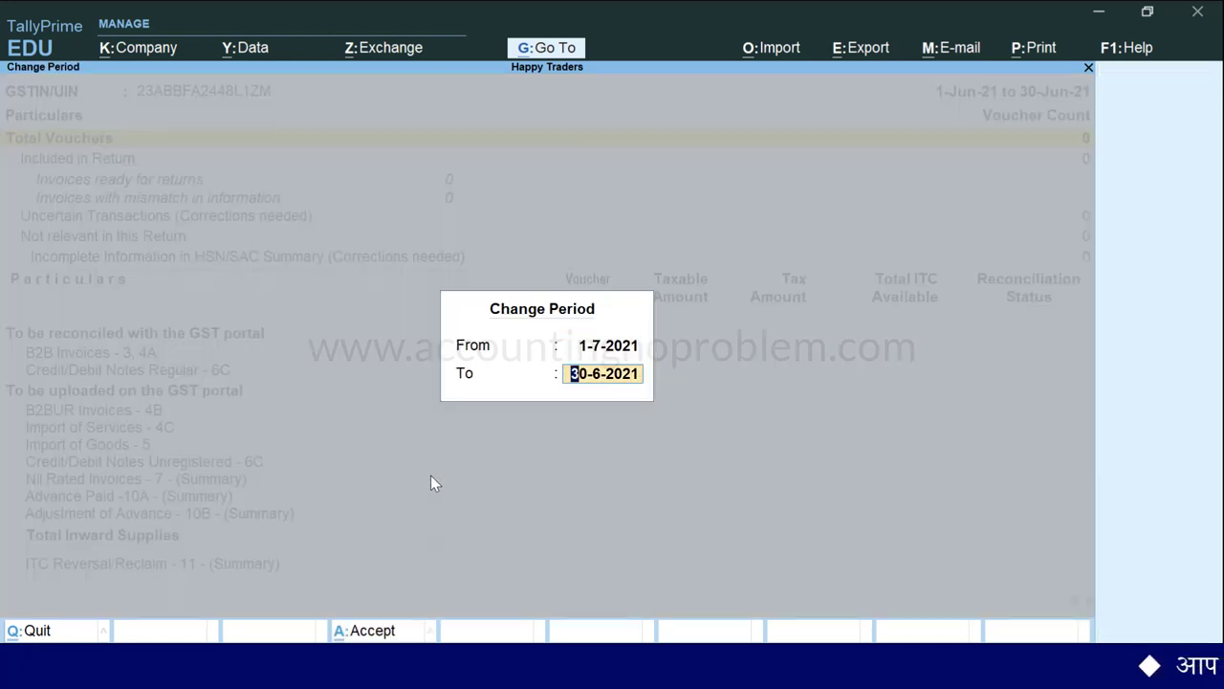
pyautogui.write('31.7')
pyautogui.press('Return')
pyautogui.press('Down')
pyautogui.press('Down')
pyautogui.press('Down')
pyautogui.press('Down')
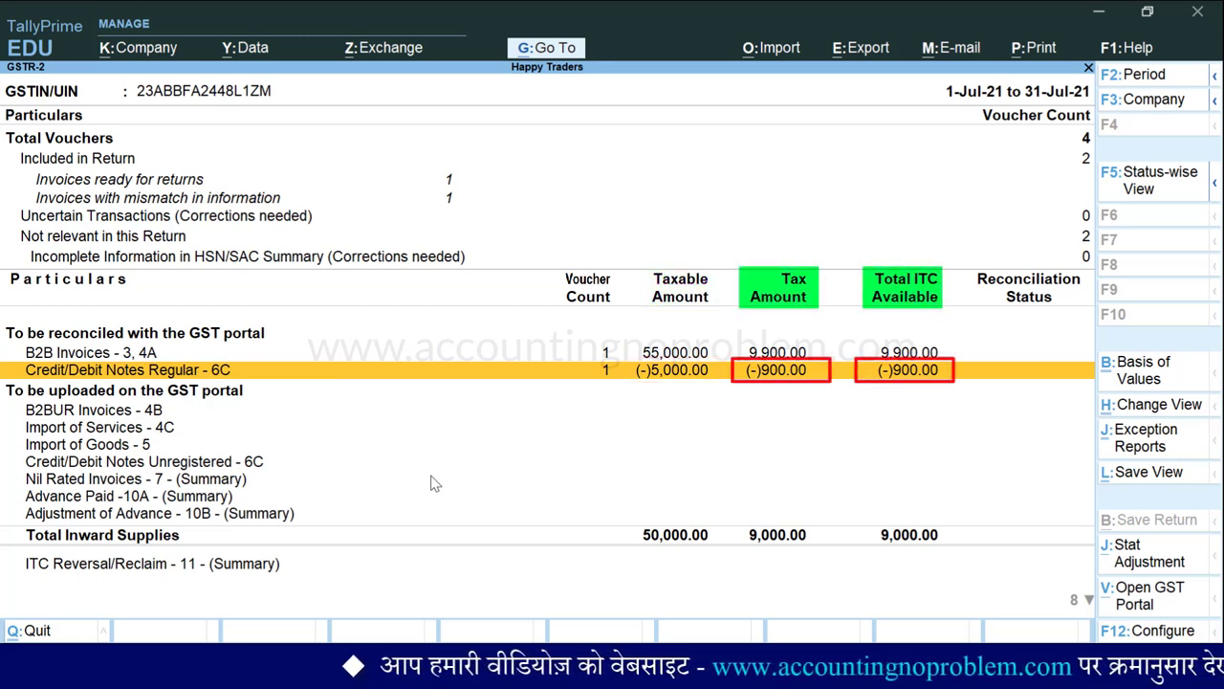
pyautogui.press('Escape')
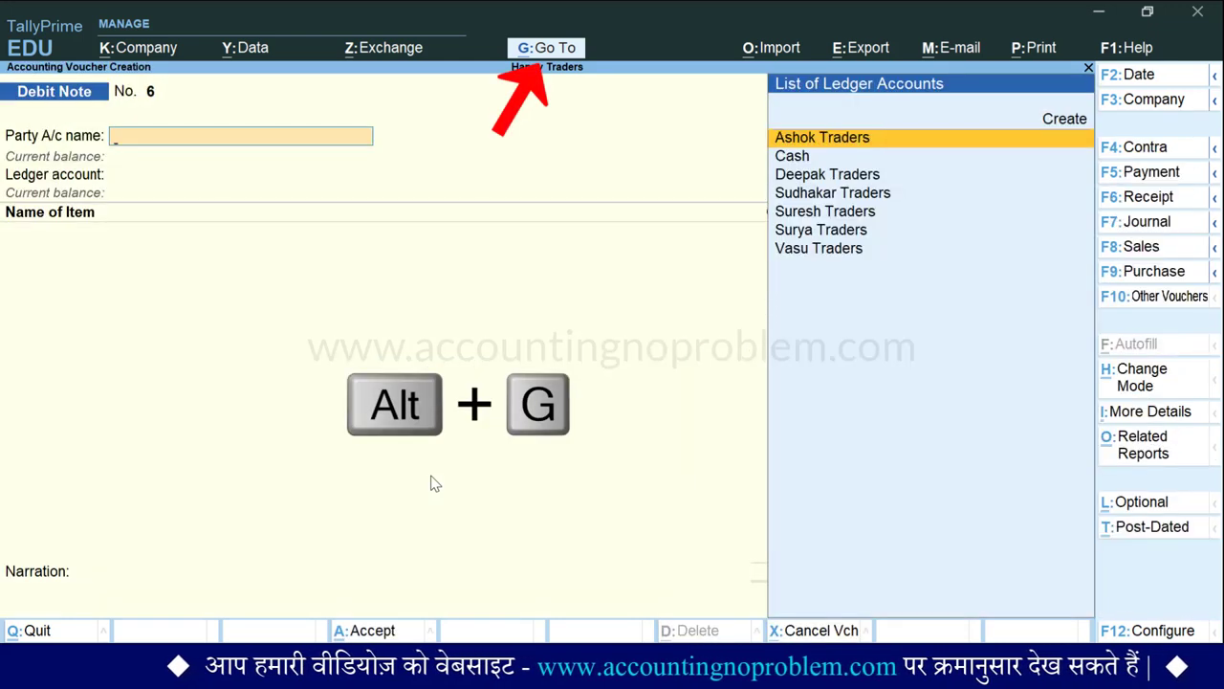
# Open the Ledger Vouchers report for Sudhakar Traders.
pyautogui.hotkey('alt', 'g')
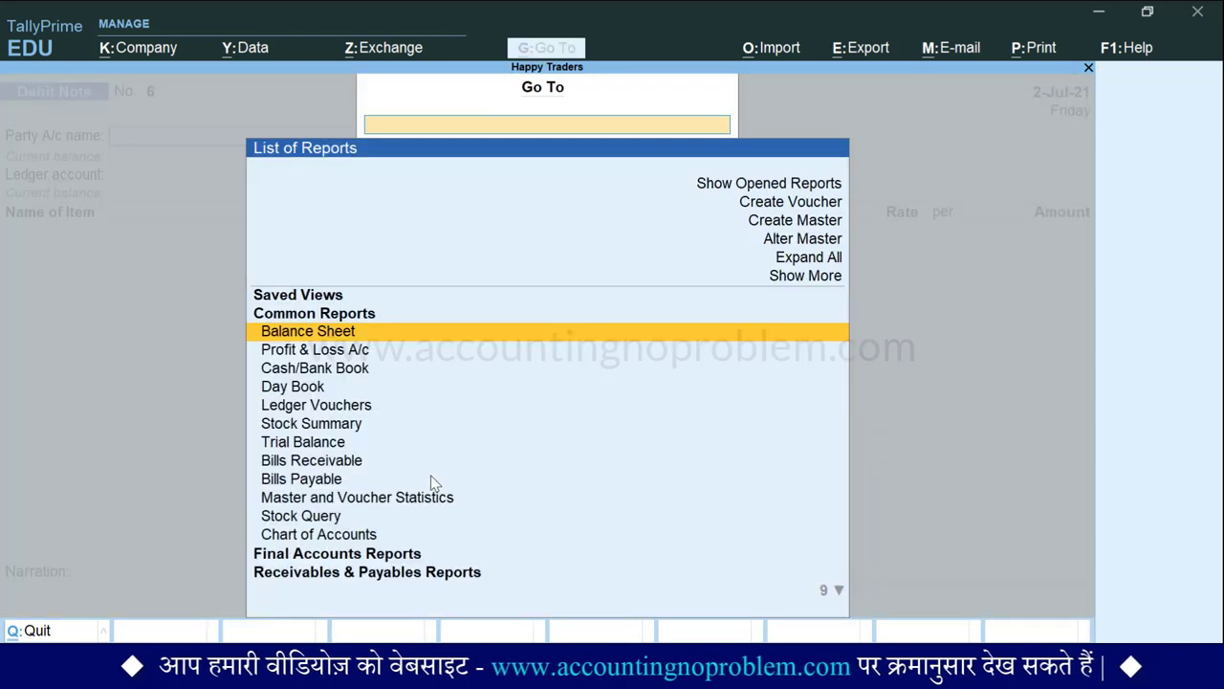
pyautogui.press('Down')
pyautogui.press('Down')
pyautogui.press('Down')
pyautogui.press('Down')
pyautogui.press('Return')
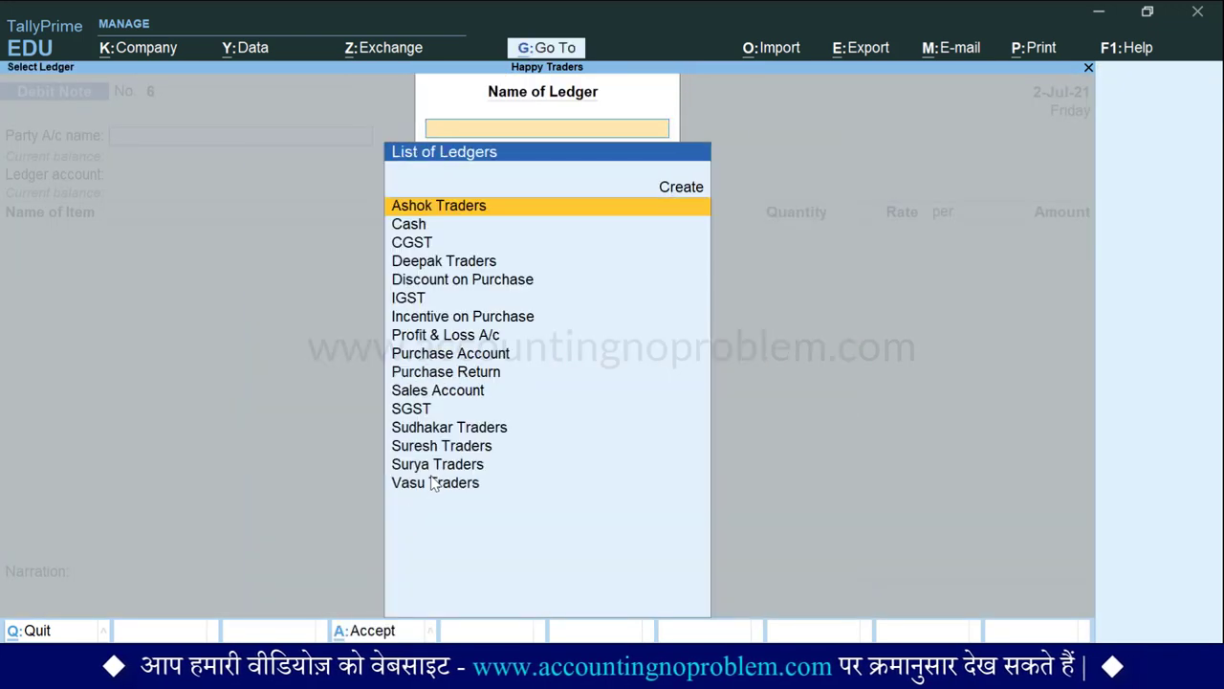
pyautogui.write('S')
pyautogui.press('Down')
pyautogui.press('Down')
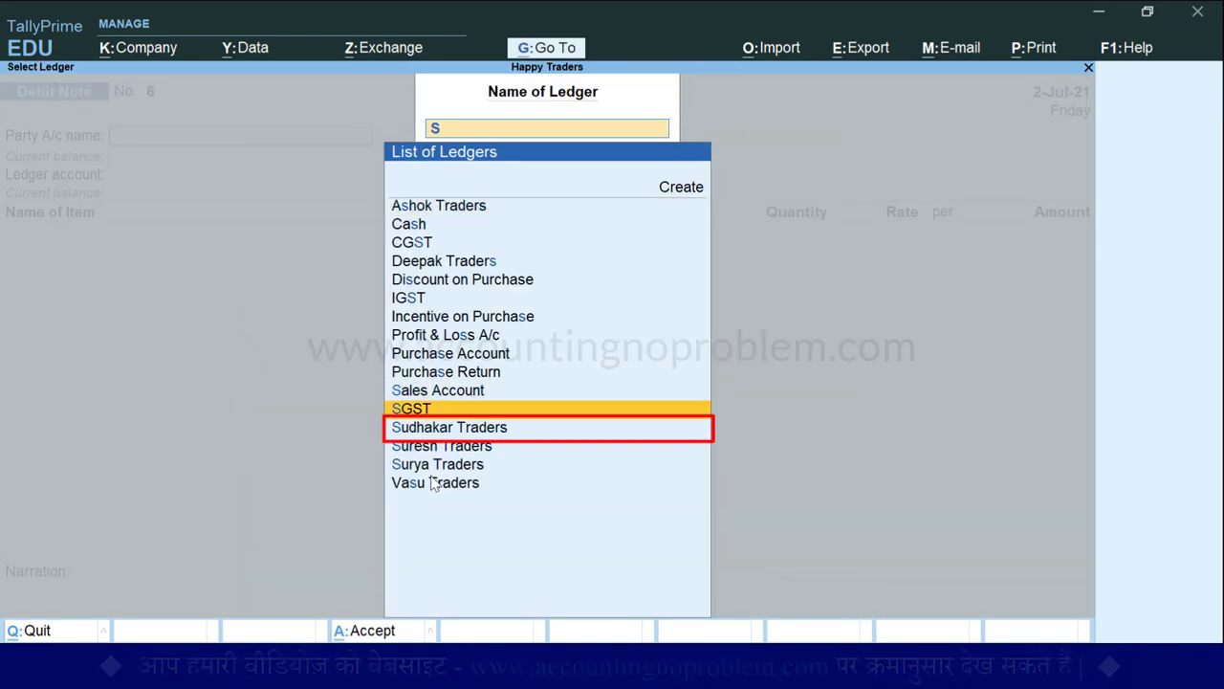
pyautogui.press('Return')
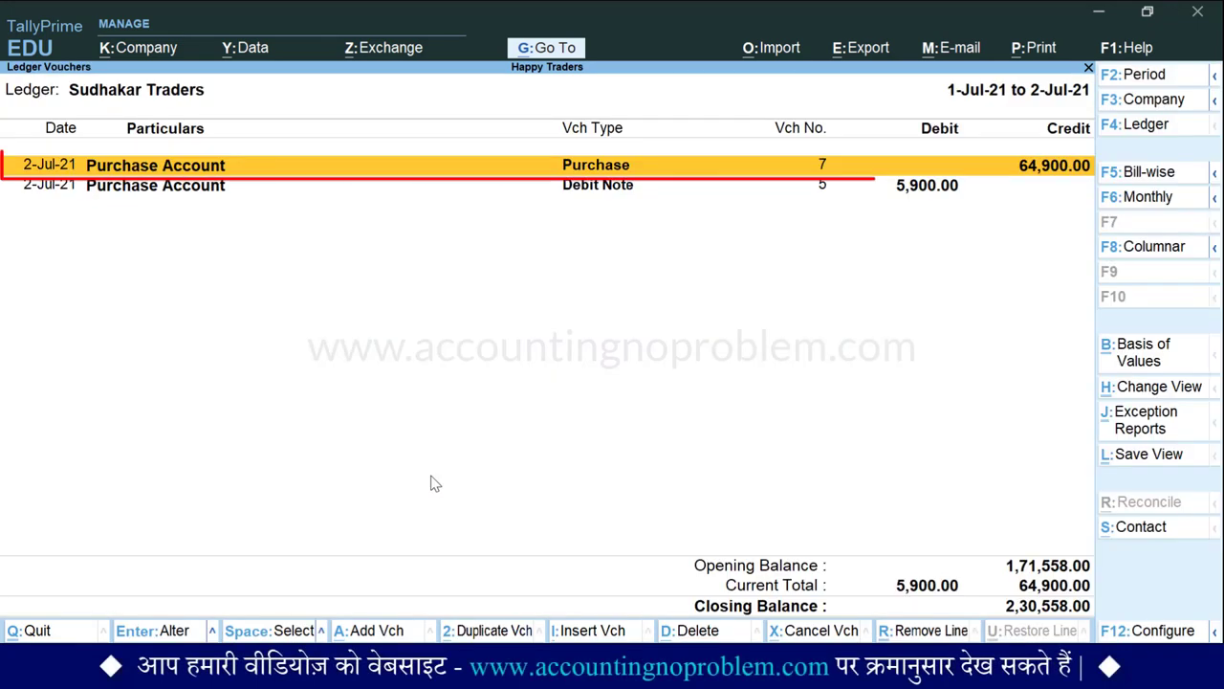